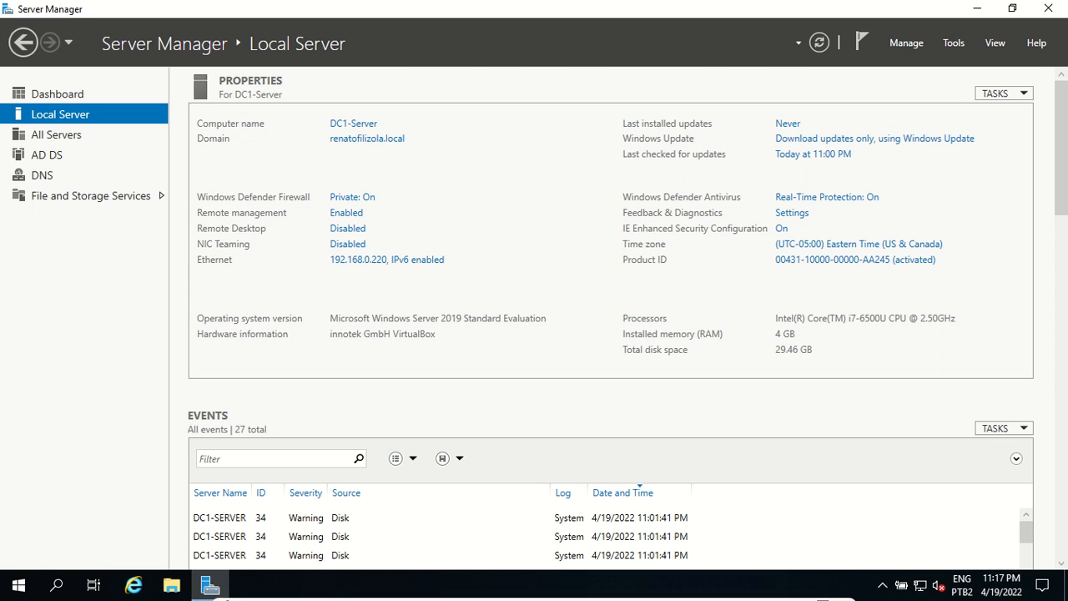
Step: Minimize the DC1 virtual machine window to reveal the VirtualBox Manager
left_click(803, 591)
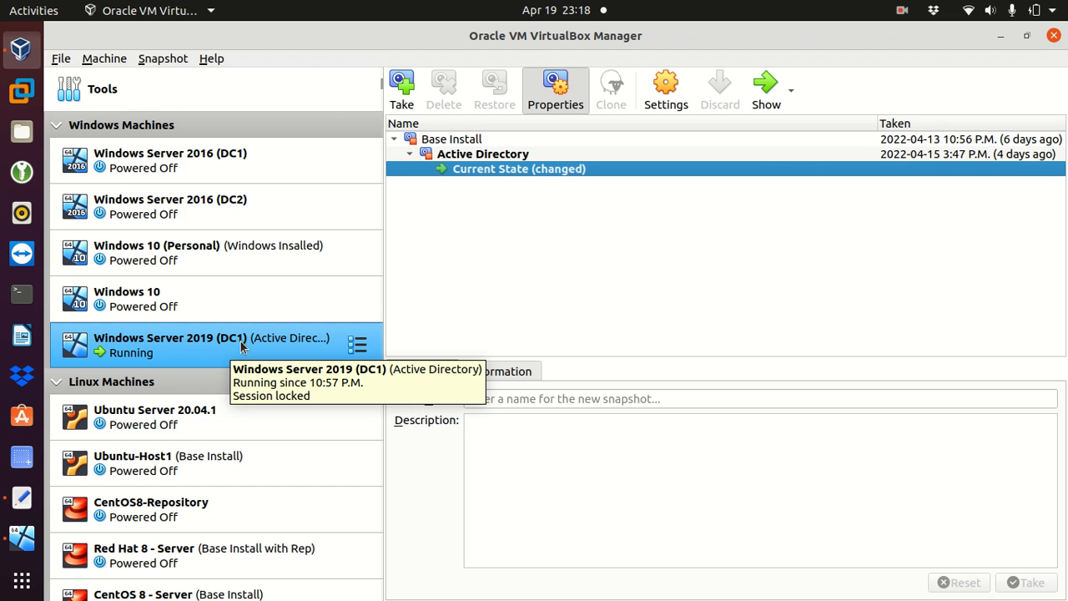
Step: Start a new machine named 'Windows Server 2019 (DC2)' with version Other Windows (64-bit)
left_click(102, 60)
left_click(117, 79)
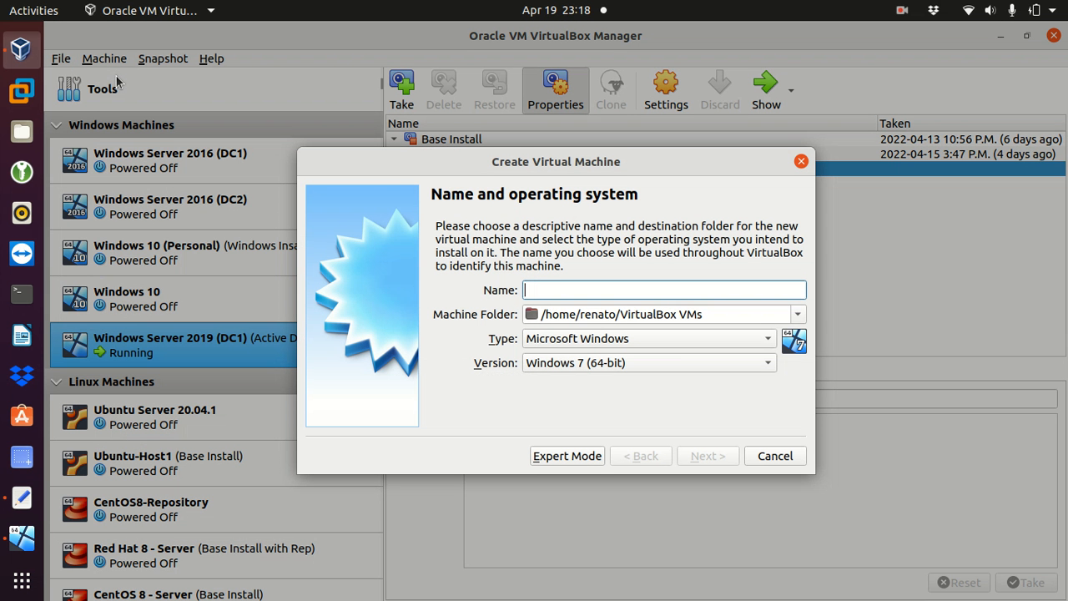
type("Windows")
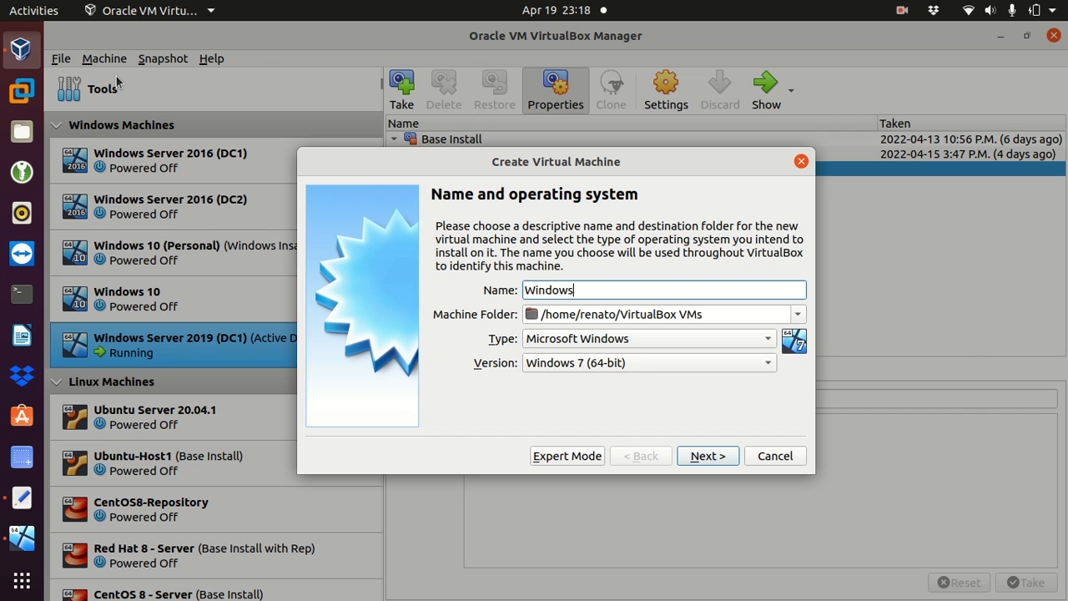
type(" Server 2019 (DC2)")
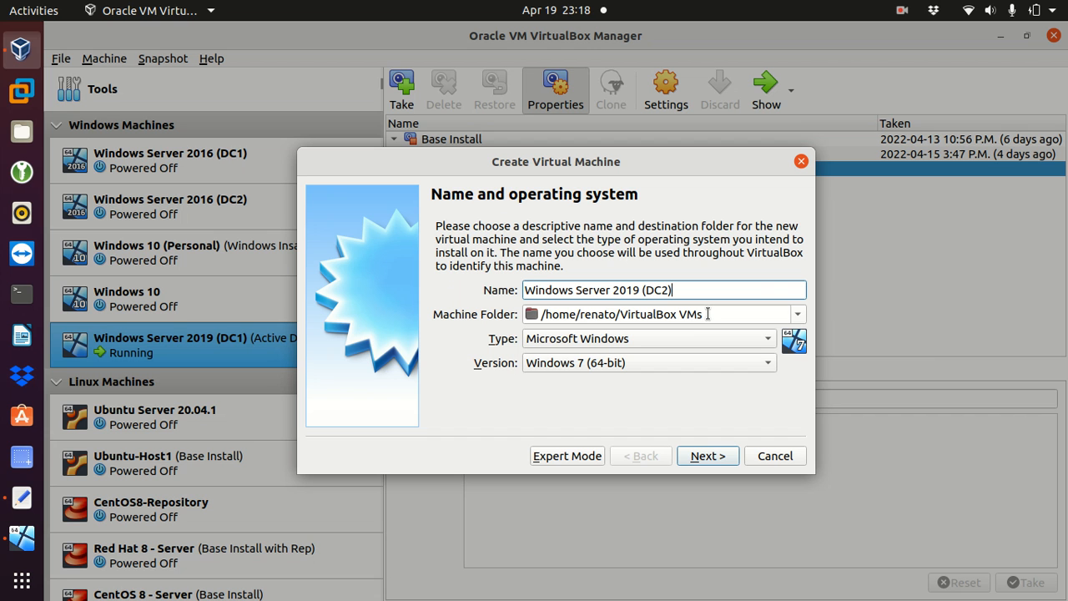
left_click(634, 362)
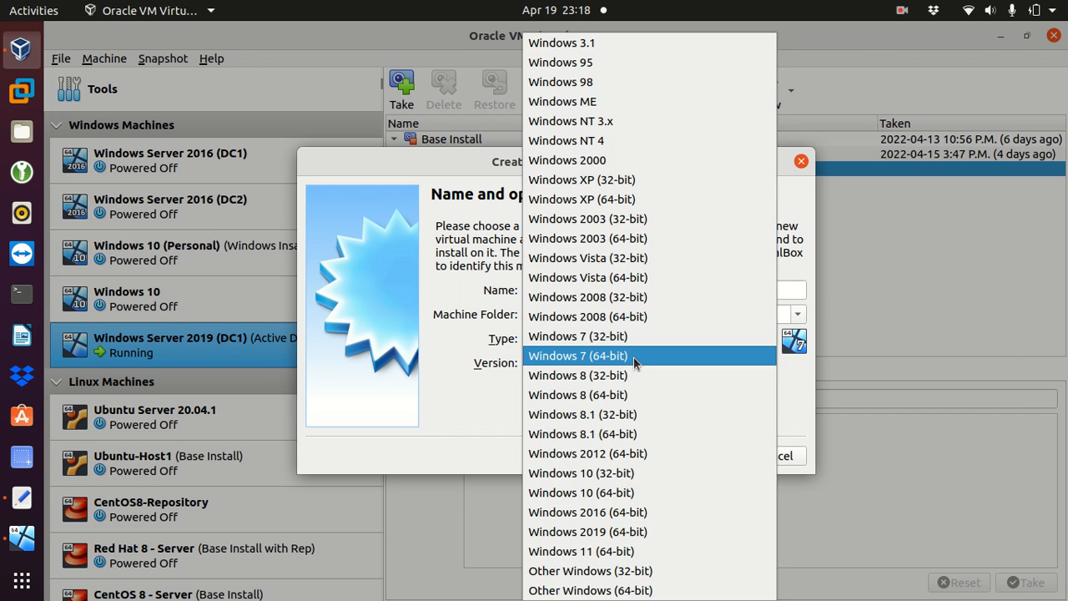
left_click(558, 590)
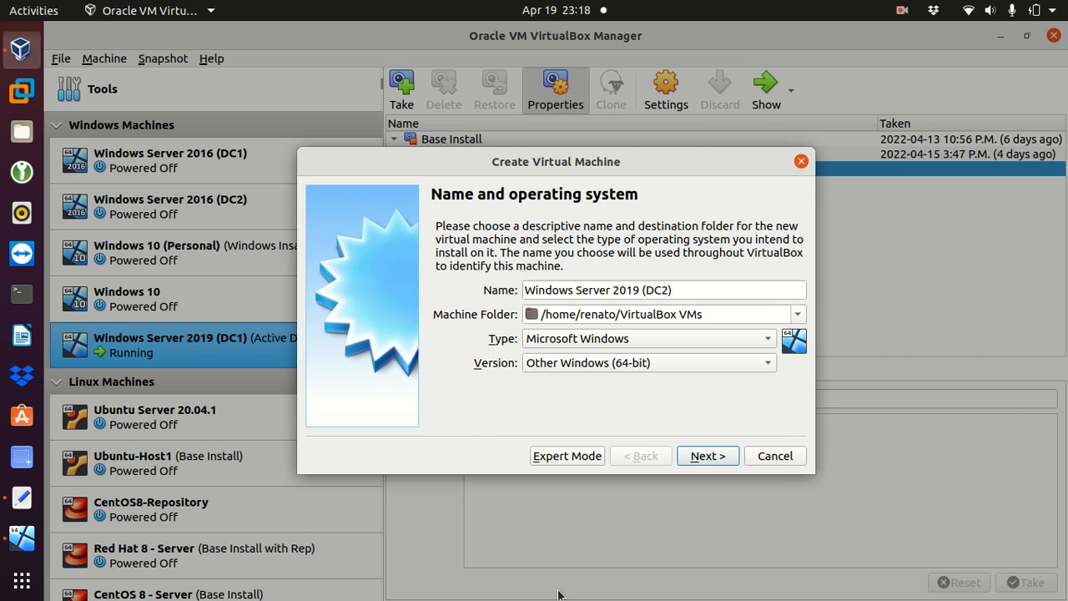
Step: Replace the 512 MB default with 4096 MB of memory and continue to the hard disk page
left_click(691, 457)
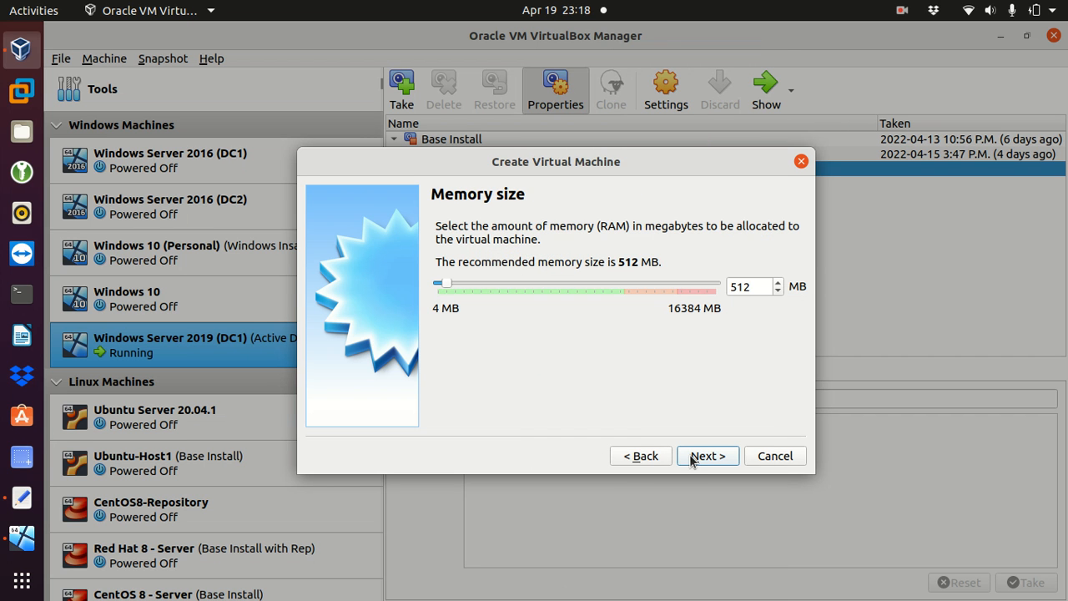
left_click_drag(757, 286, 722, 292)
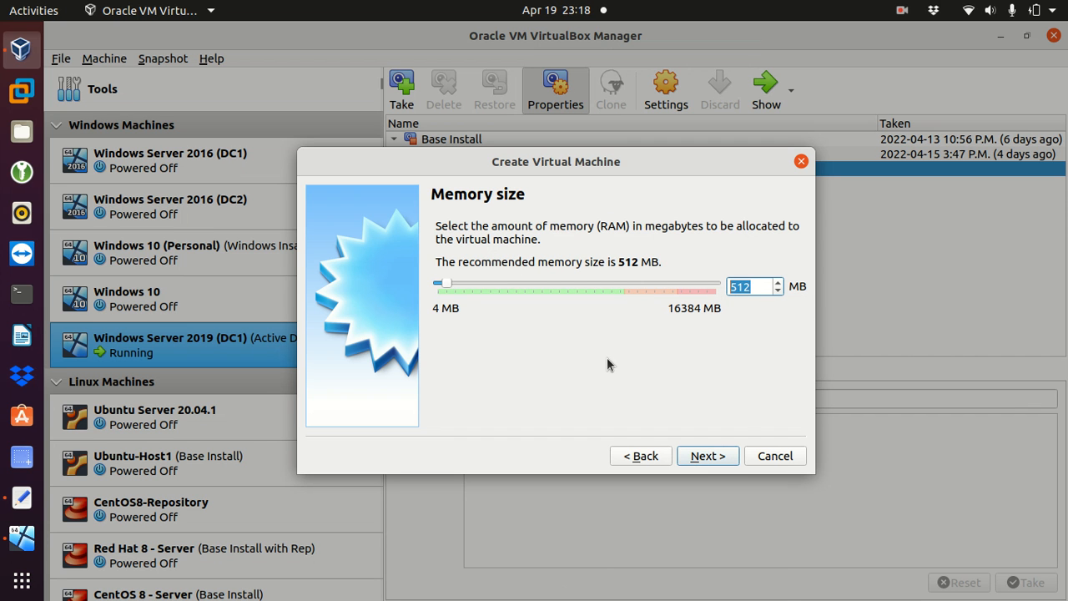
type("4096")
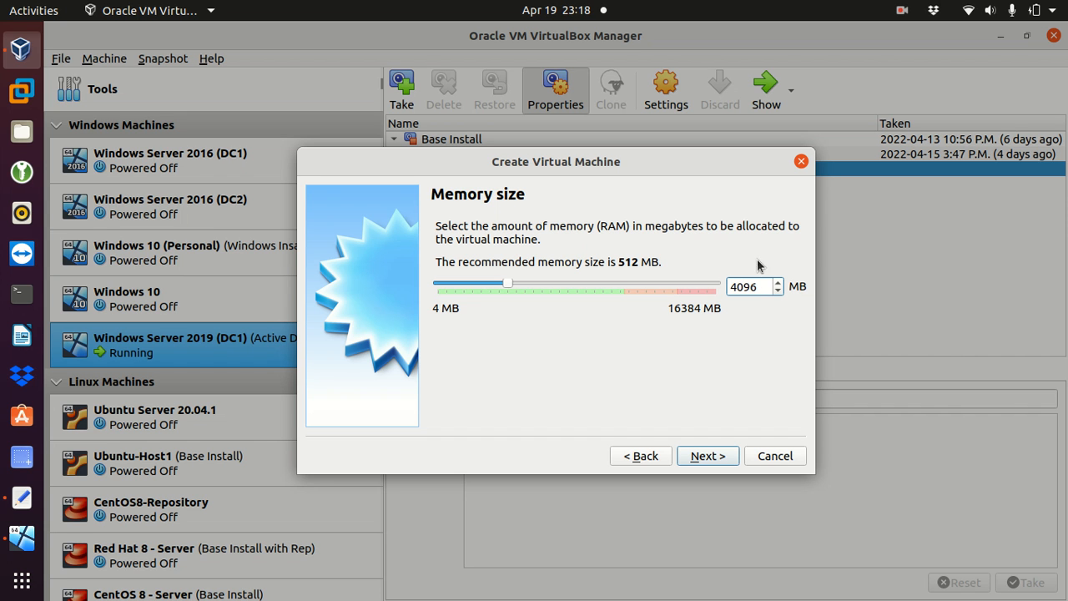
left_click_drag(756, 287, 722, 289)
left_click(705, 456)
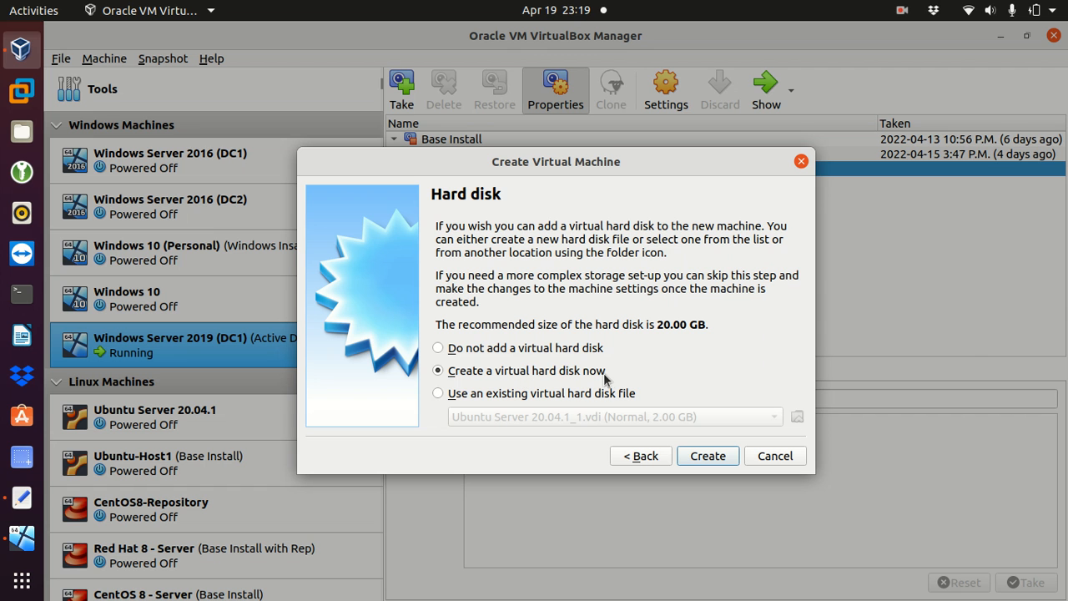
Step: Choose to create a new VDI virtual hard disk, dynamically allocated
left_click(706, 456)
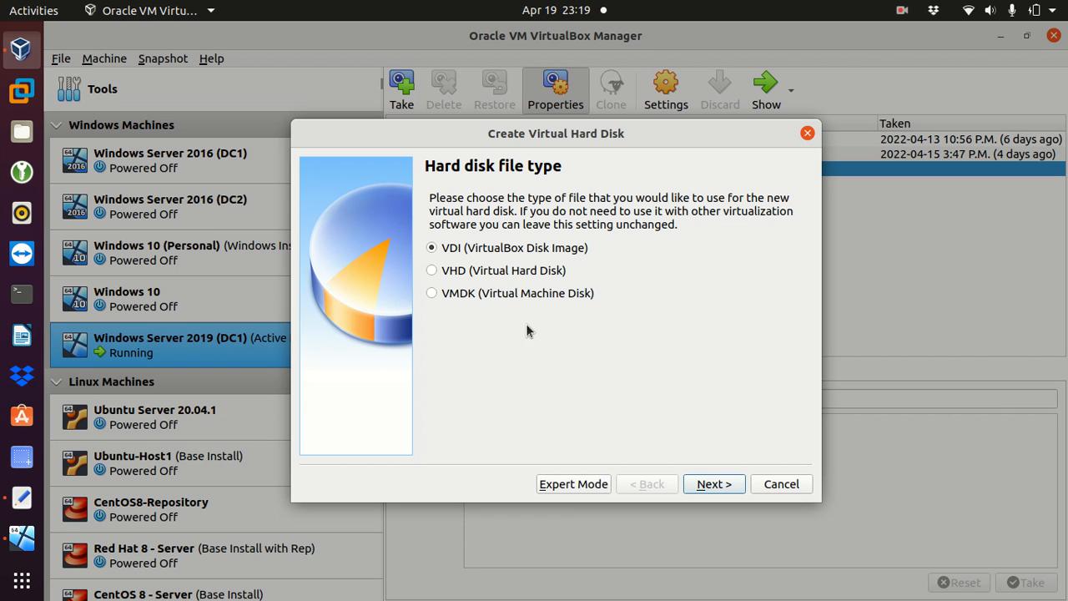
left_click(719, 483)
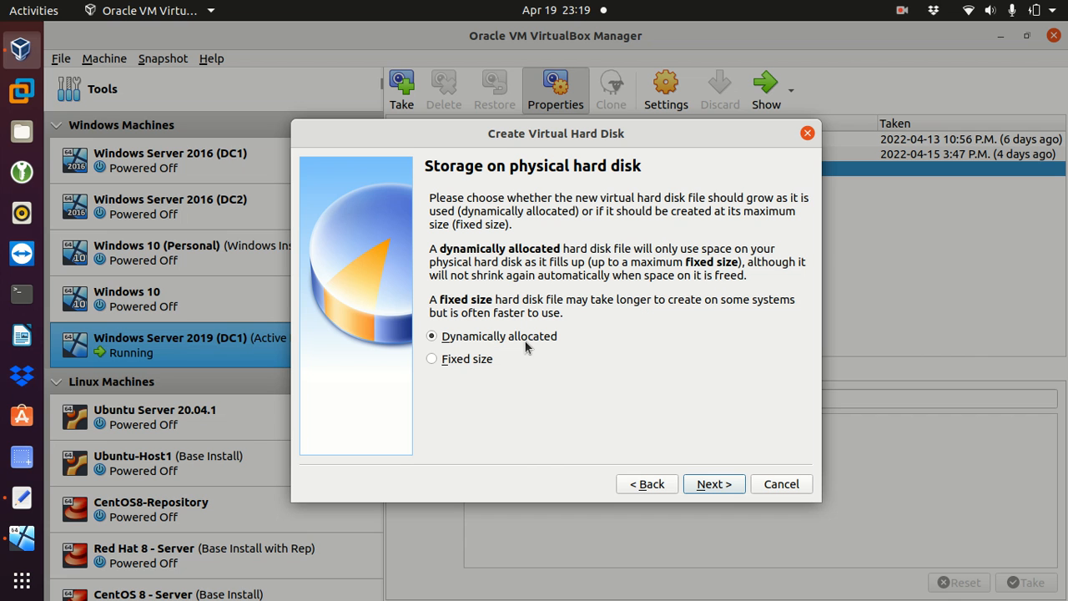
left_click(710, 484)
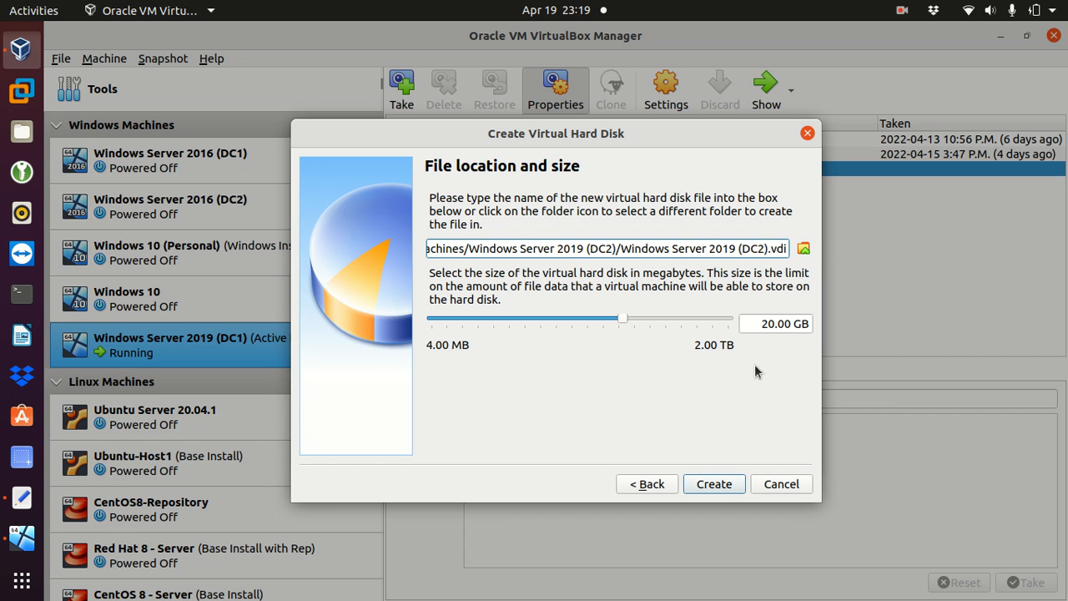
Step: Change the disk size from 20 to 32 GB and create the machine
left_click_drag(775, 322, 753, 324)
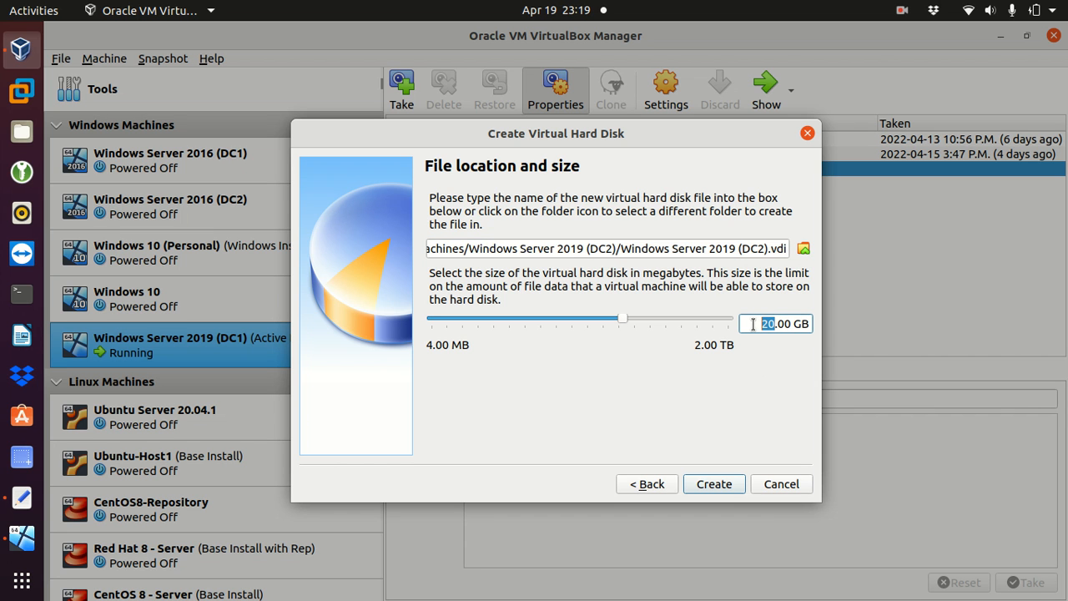
type("32")
left_click_drag(622, 246, 793, 192)
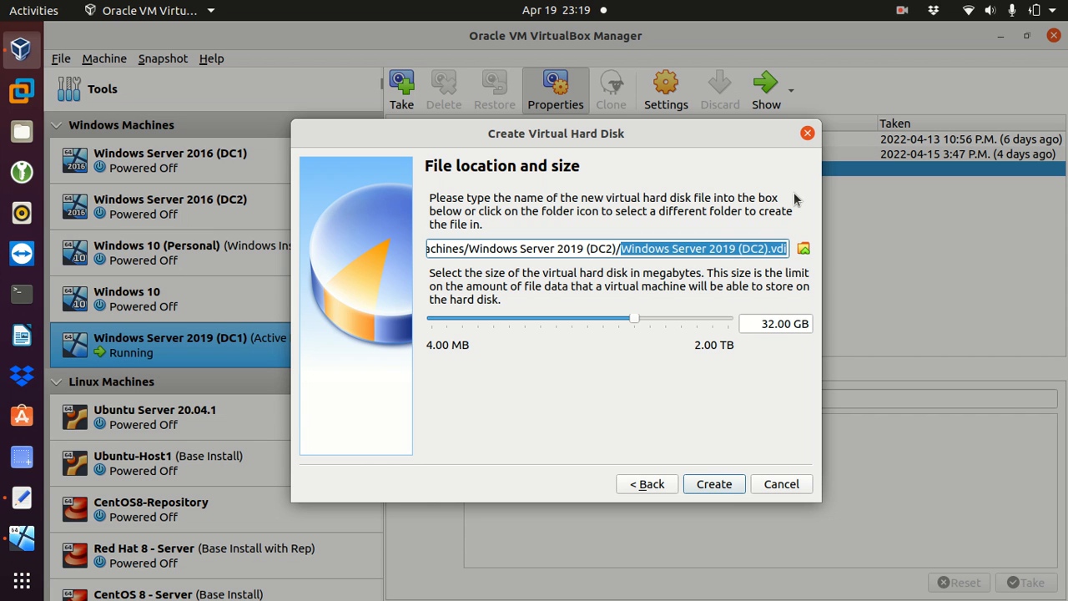
left_click(771, 248)
left_click_drag(774, 248, 788, 249)
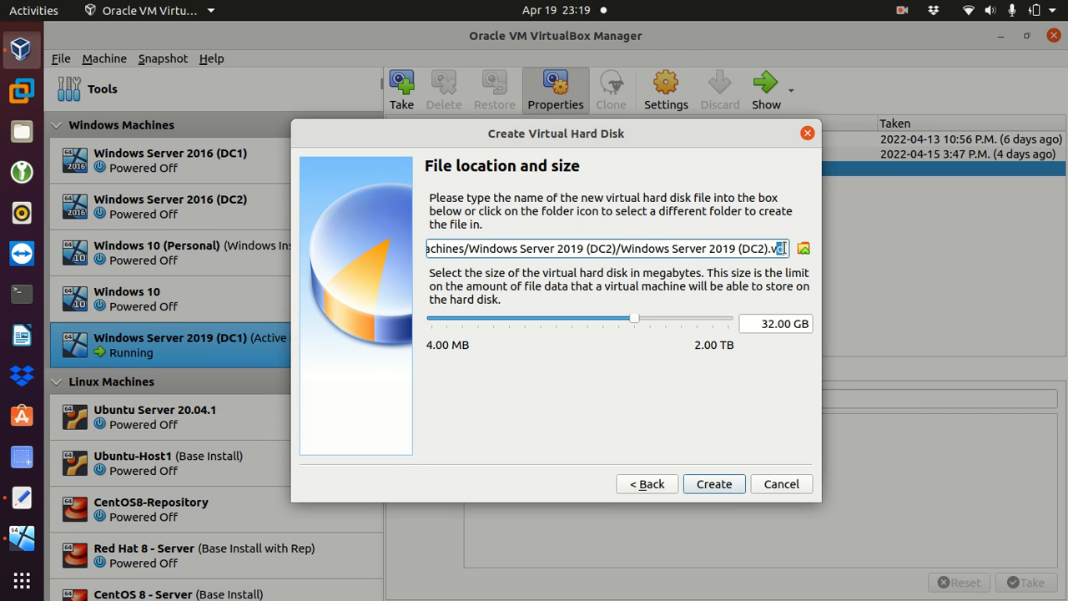
left_click_drag(770, 248, 792, 249)
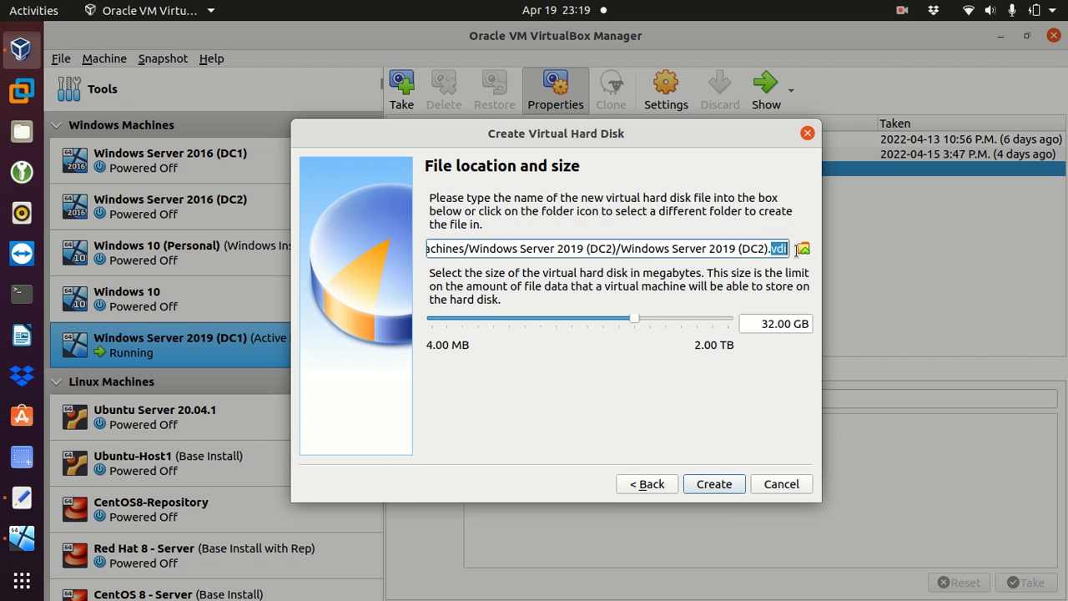
left_click(709, 485)
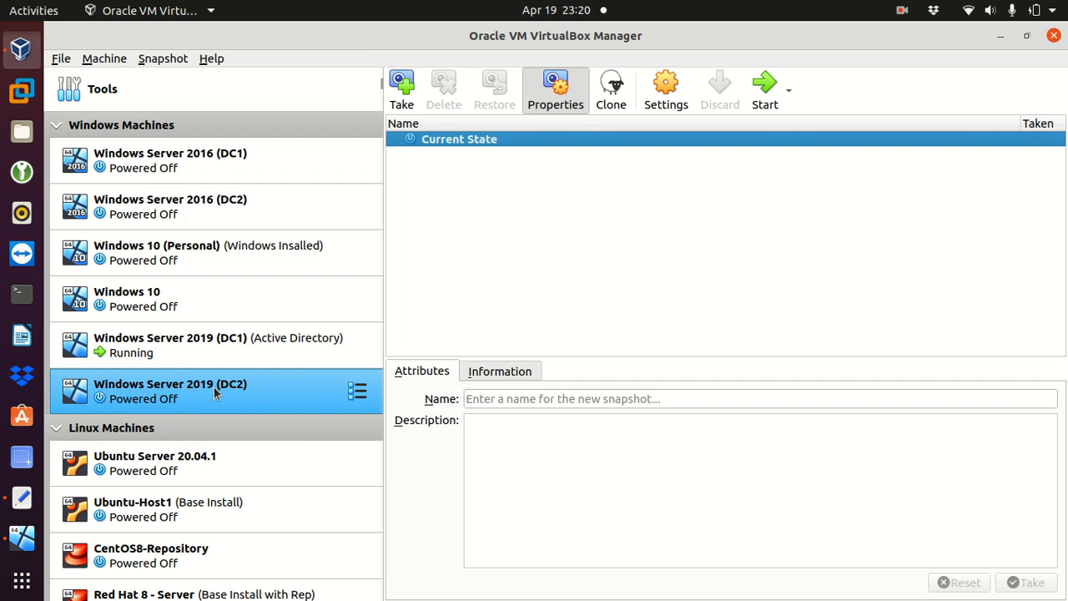
Step: In DC2's settings, attach Adapter 1 as a Bridged Adapter on wlp2s0
right_click(270, 388)
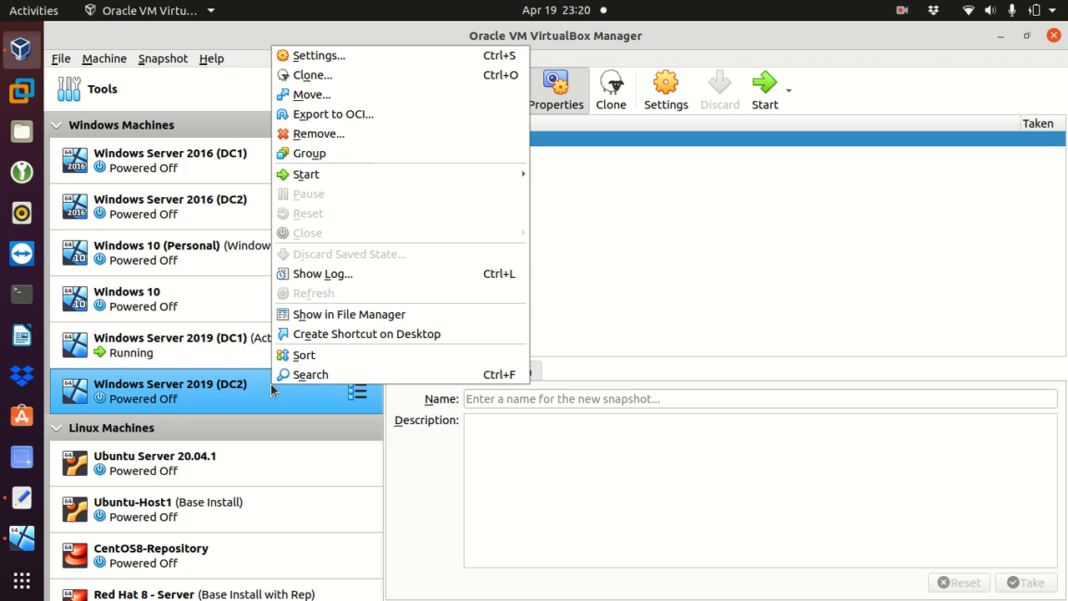
left_click(336, 58)
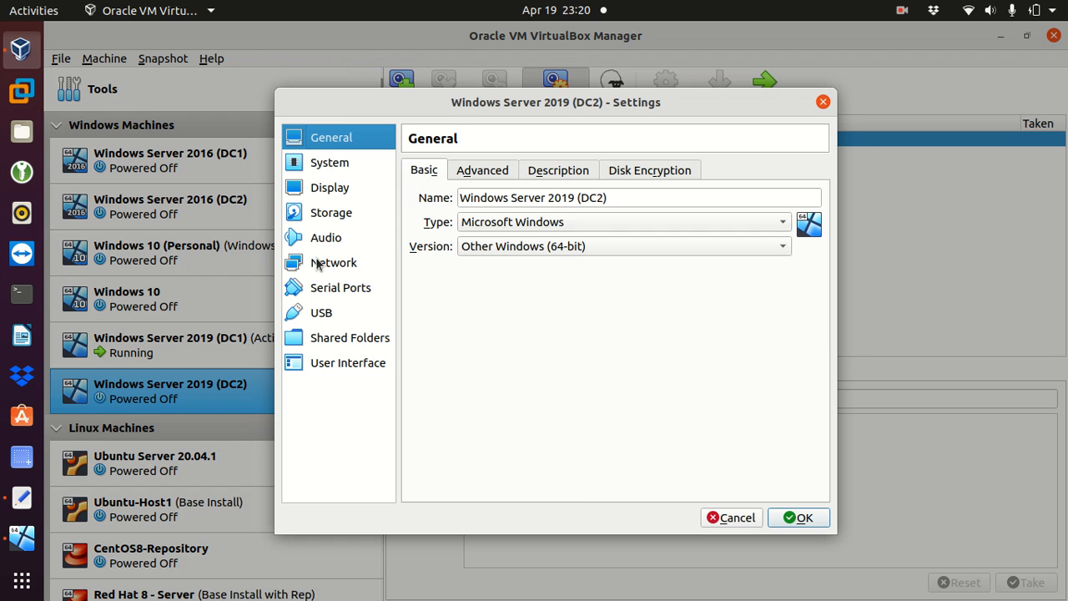
left_click(317, 266)
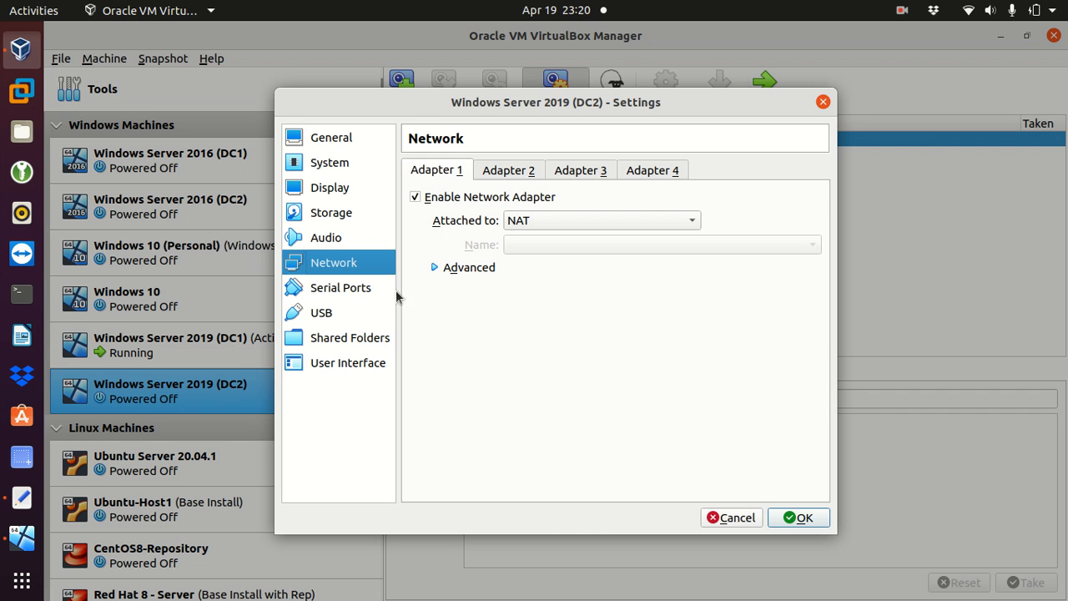
left_click(603, 222)
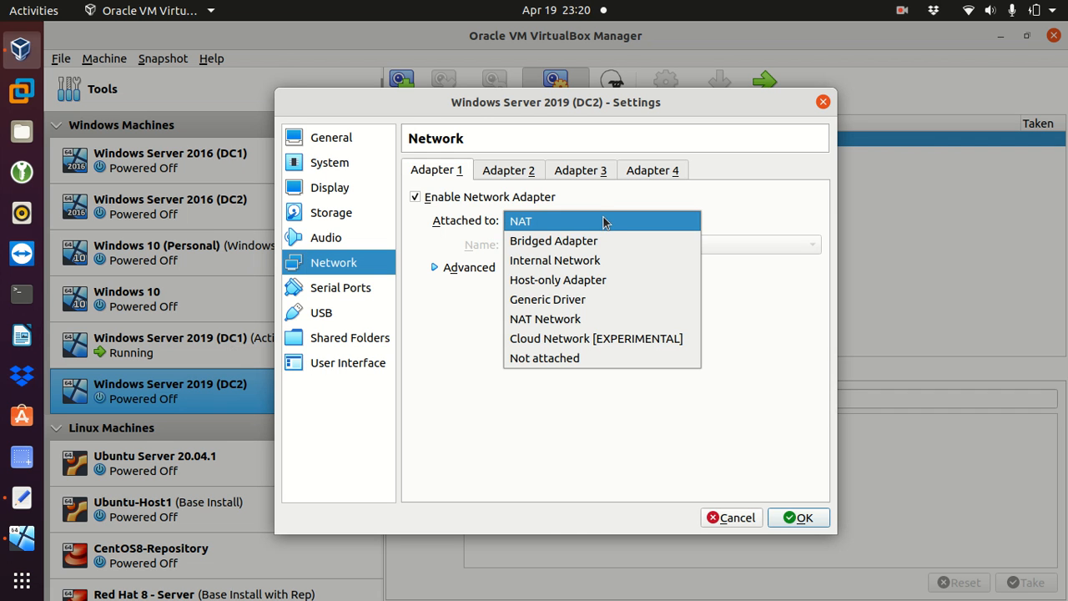
left_click(574, 242)
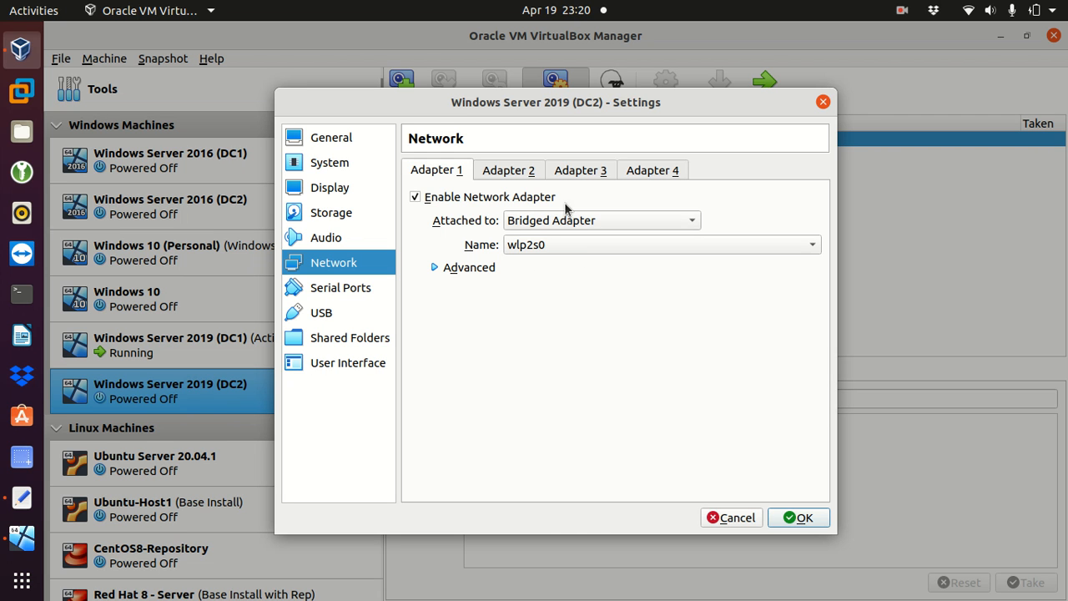
left_click(322, 216)
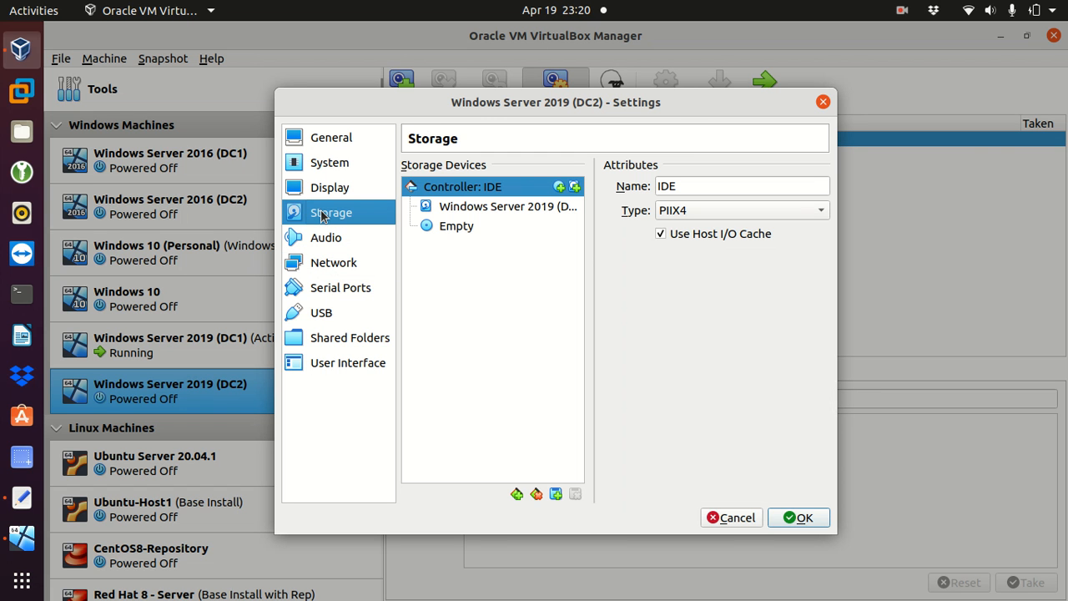
Step: Insert the 17763.737 Windows Server evaluation ISO into DC2's empty optical drive and save
left_click(454, 228)
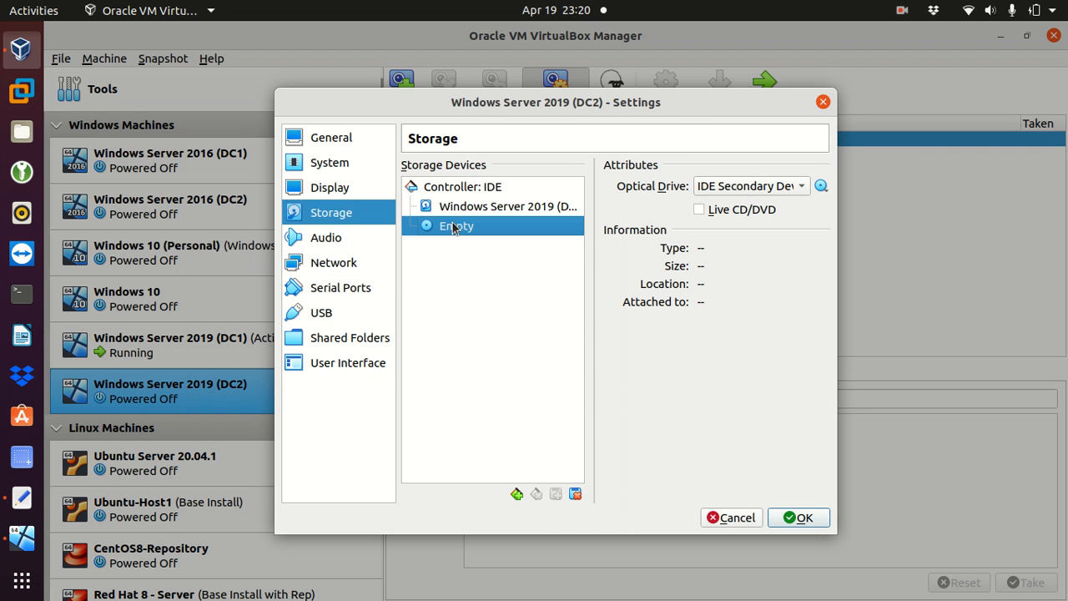
left_click(822, 186)
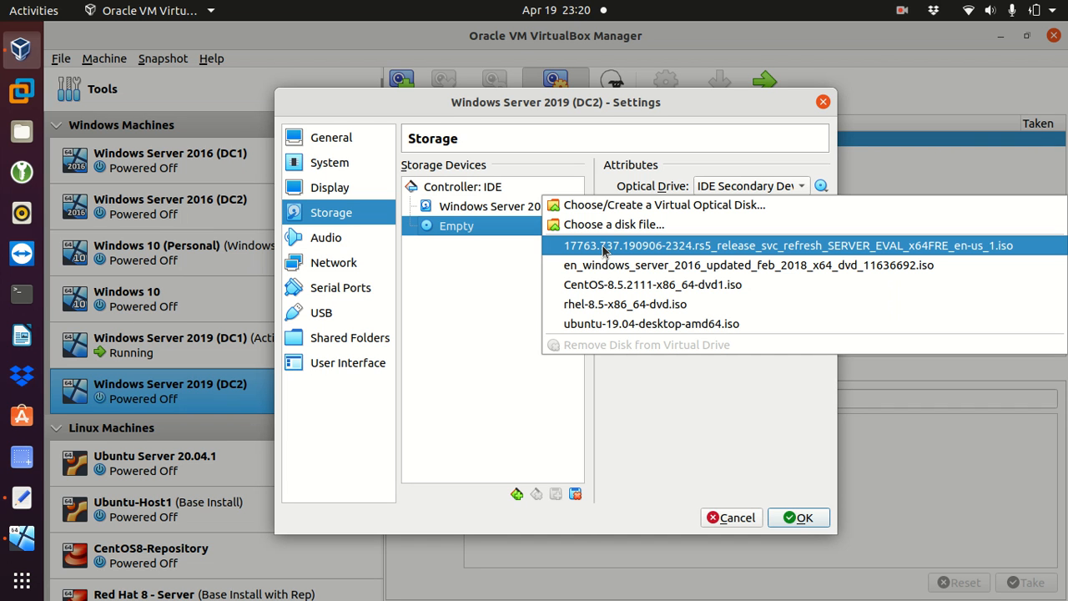
left_click(789, 247)
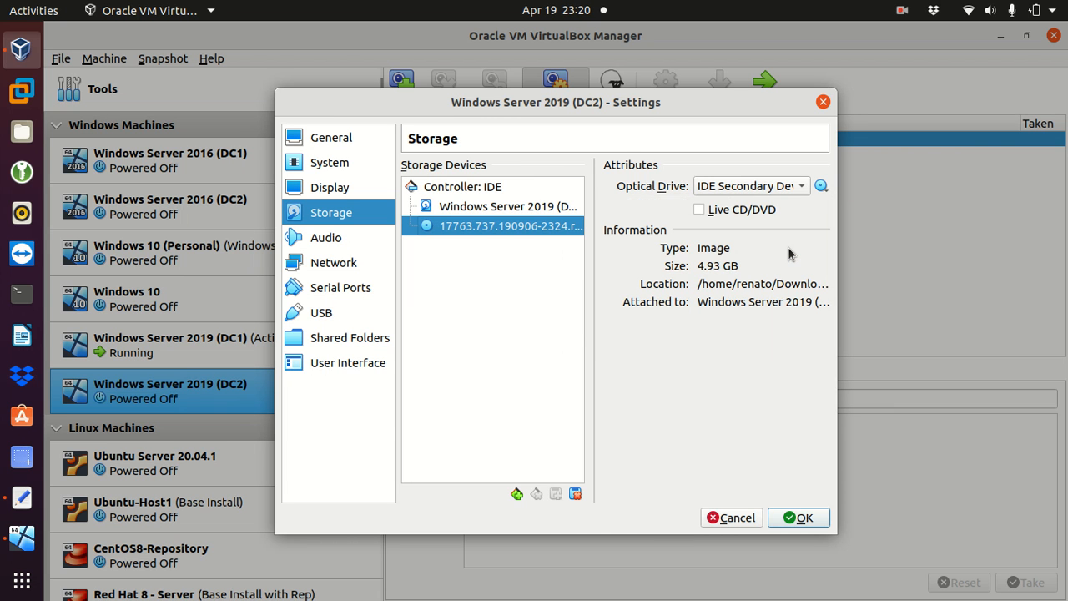
left_click(784, 518)
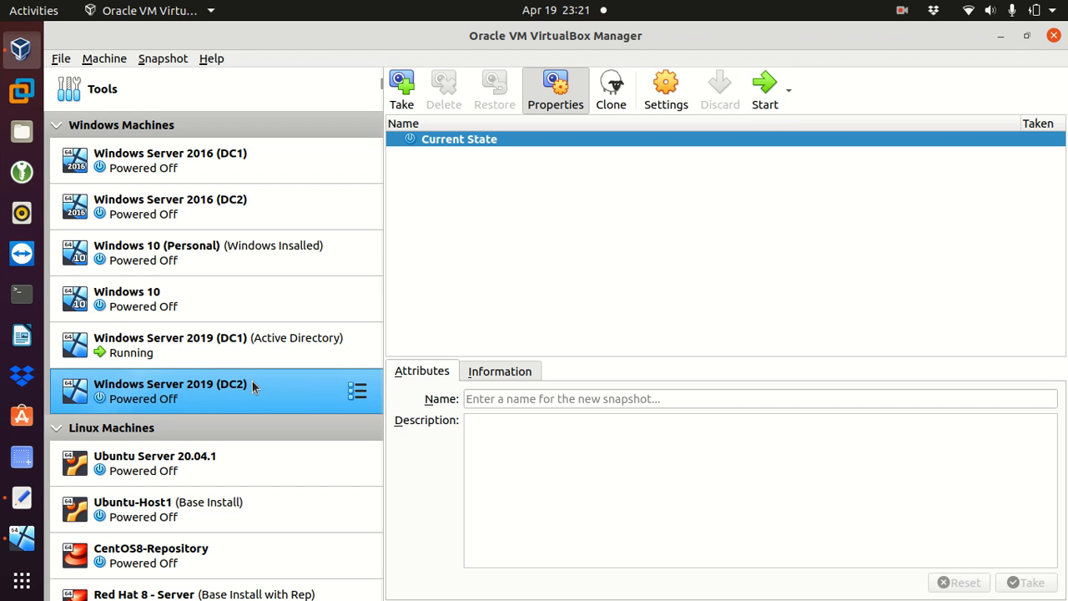
Step: Start the DC2 machine and switch it to full-screen view with Host+F
left_click(761, 85)
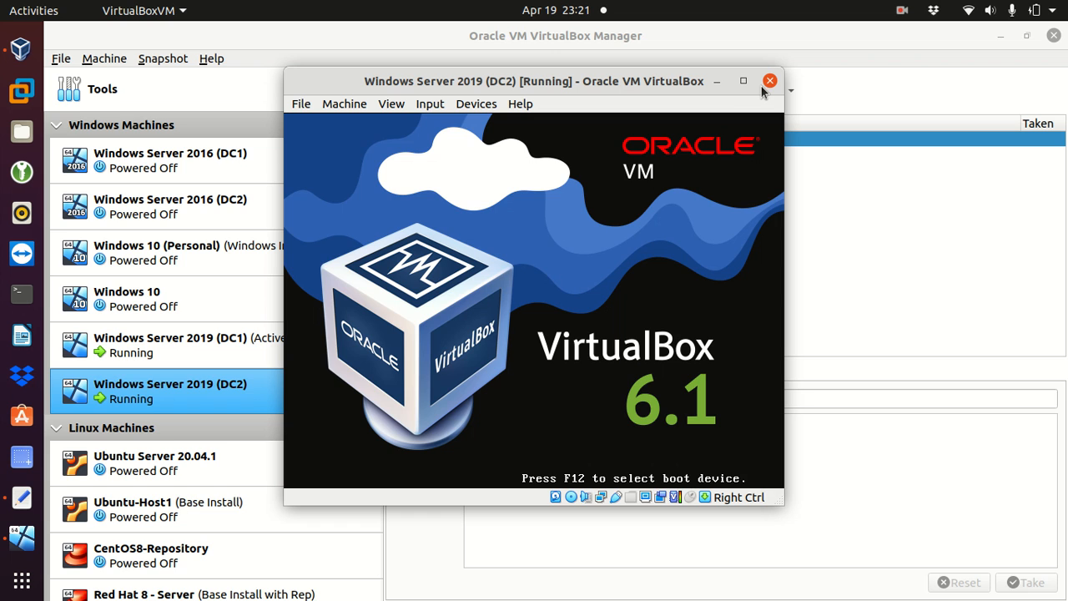
left_click(743, 83)
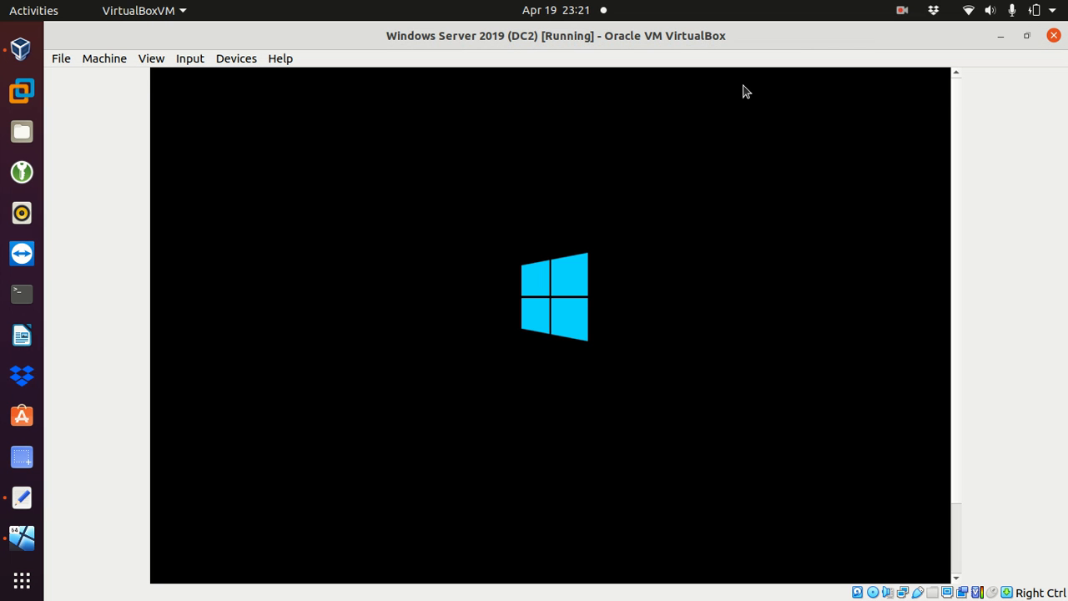
key("Control_R+f")
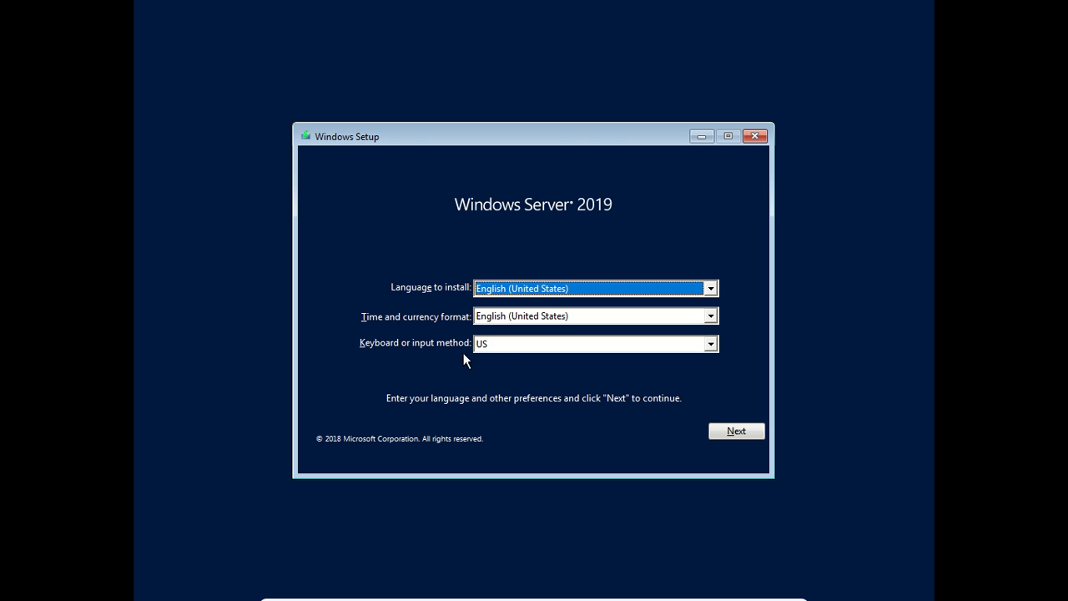
Step: Choose the Portuguese (Brazil ABNT2) keyboard layout in Windows Setup
left_click(516, 344)
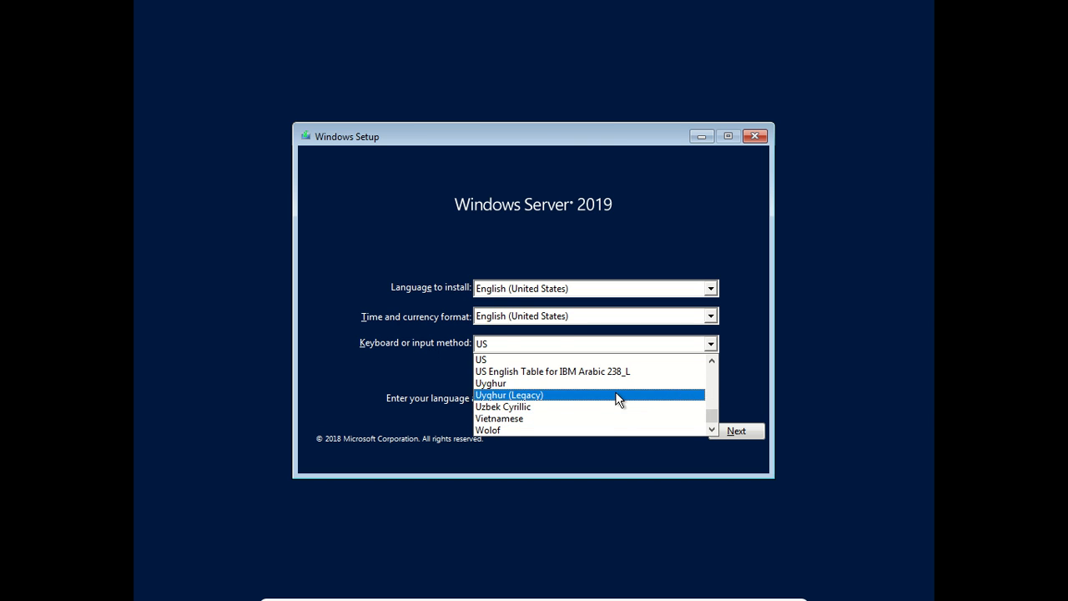
type("po")
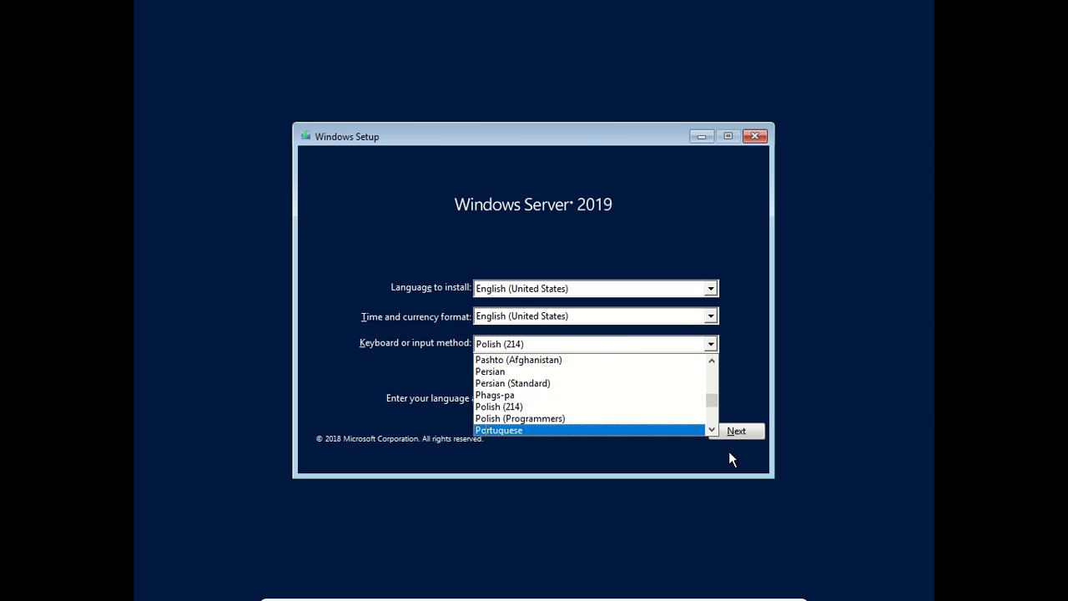
left_click(711, 429)
left_click(710, 428)
left_click(710, 429)
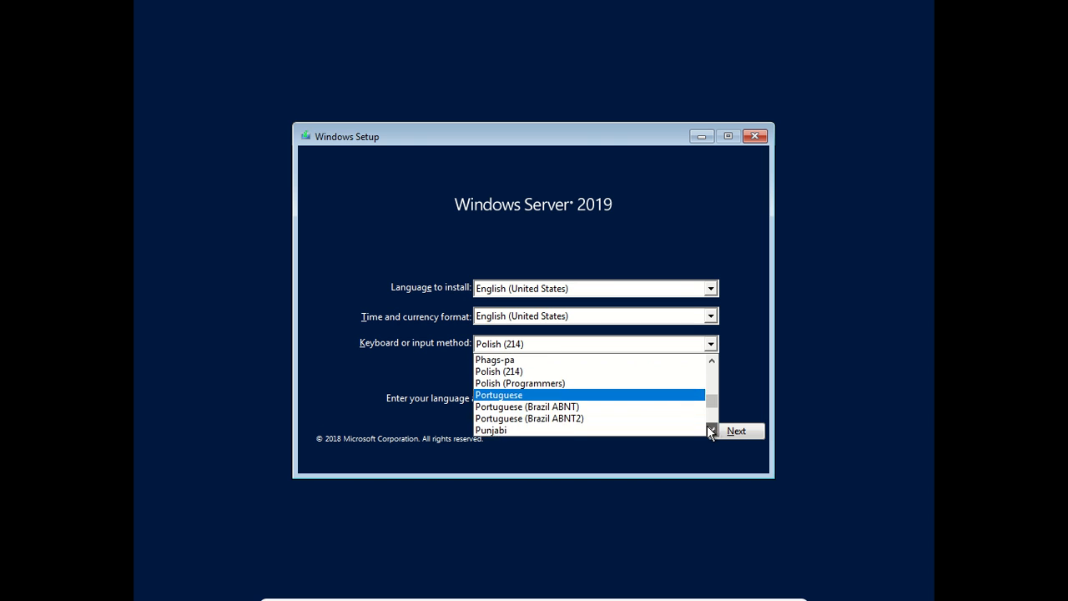
left_click(579, 418)
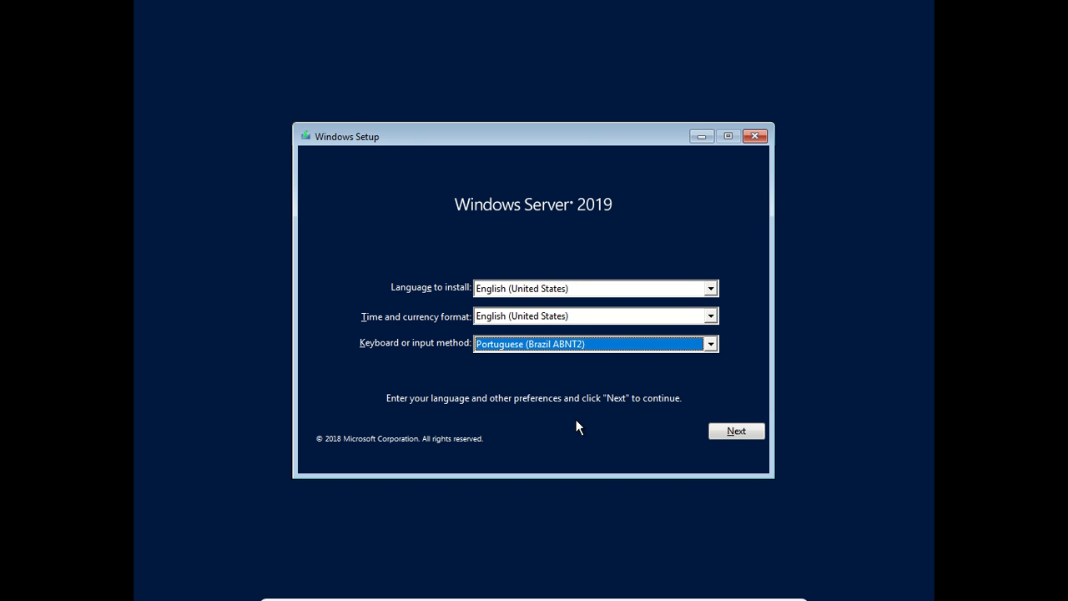
Step: Begin the installation and pick the Standard Evaluation (Desktop Experience) edition
left_click(734, 432)
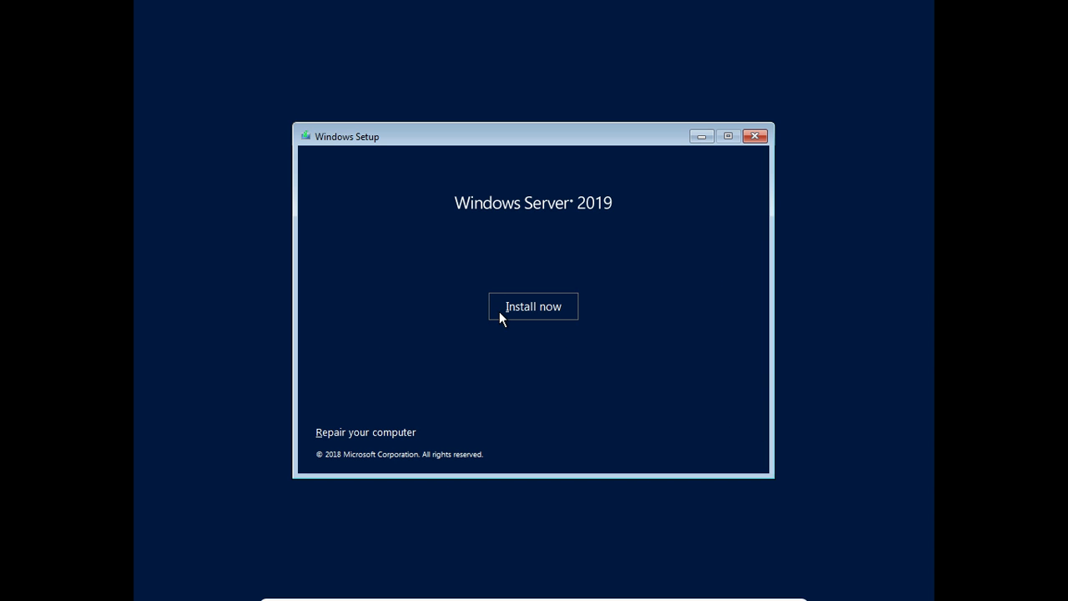
left_click(524, 308)
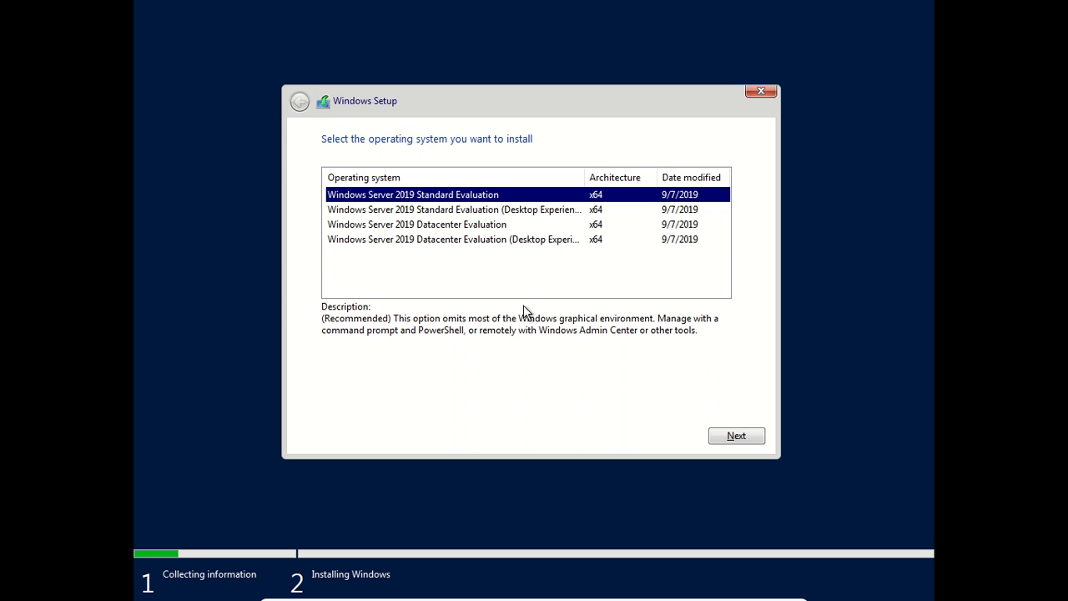
left_click(420, 214)
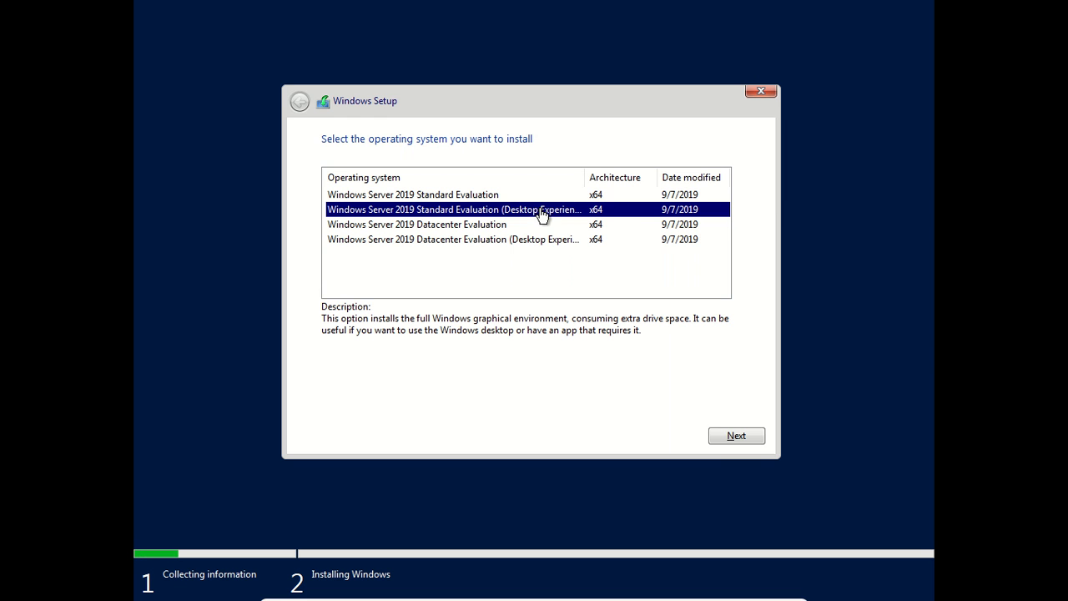
Step: Confirm the Desktop Experience edition and accept the Windows Server license terms
left_click(747, 435)
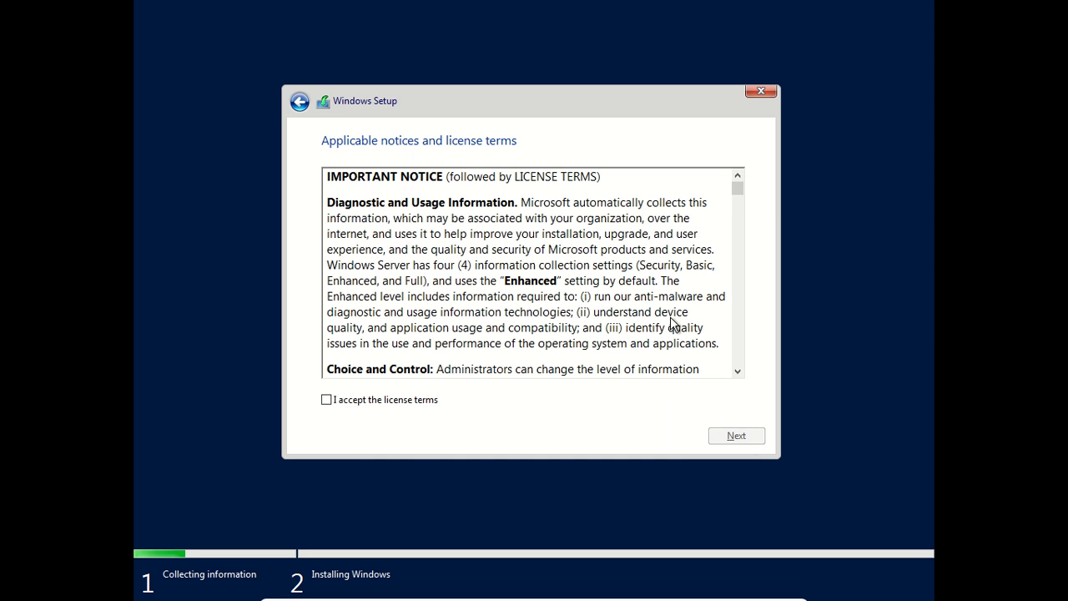
left_click_drag(738, 194, 741, 403)
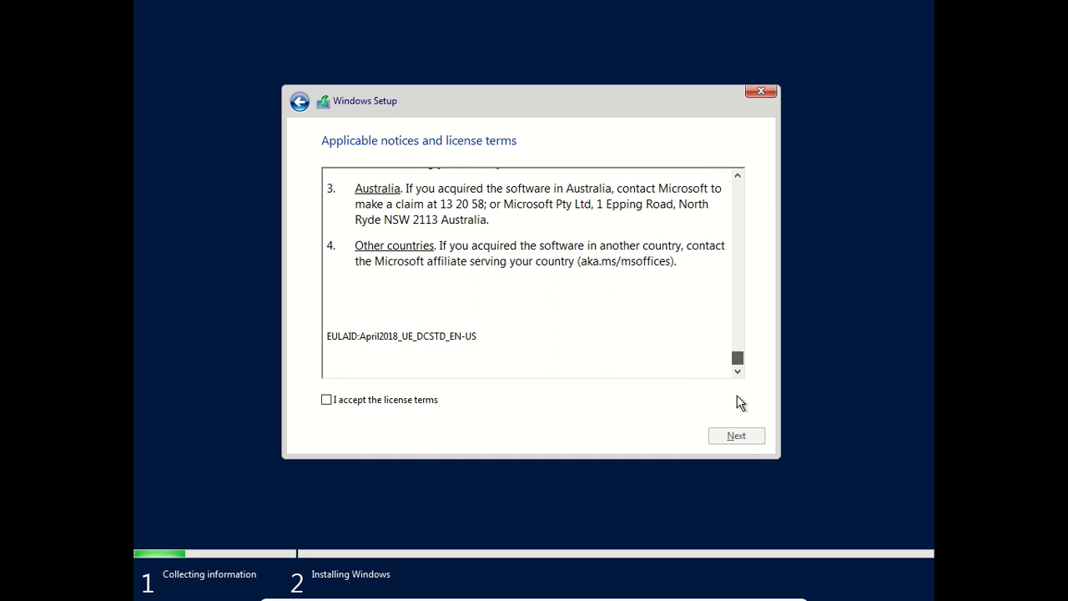
left_click(327, 399)
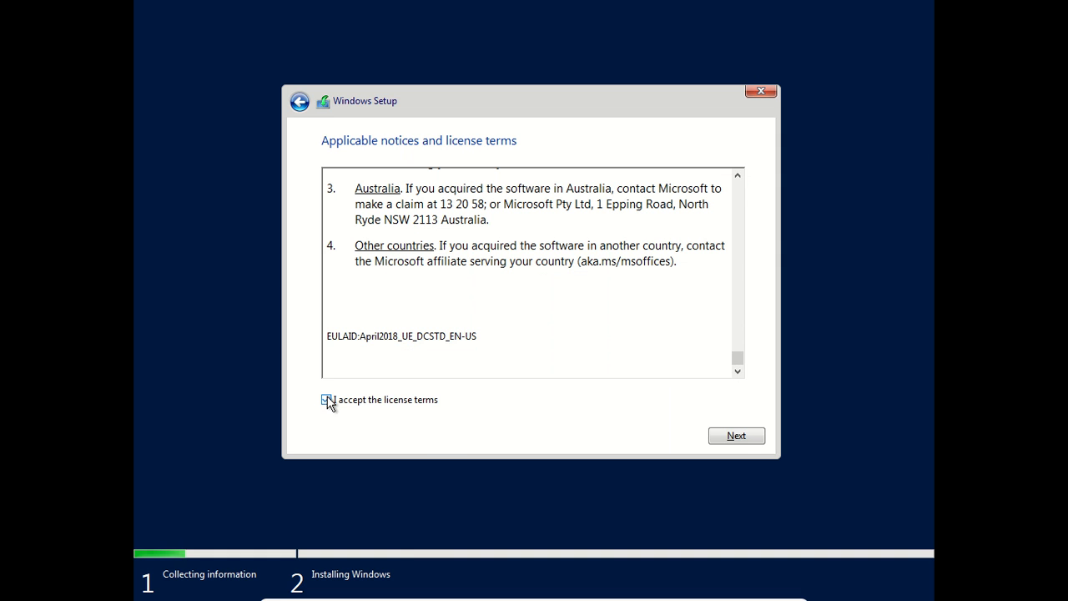
left_click(752, 436)
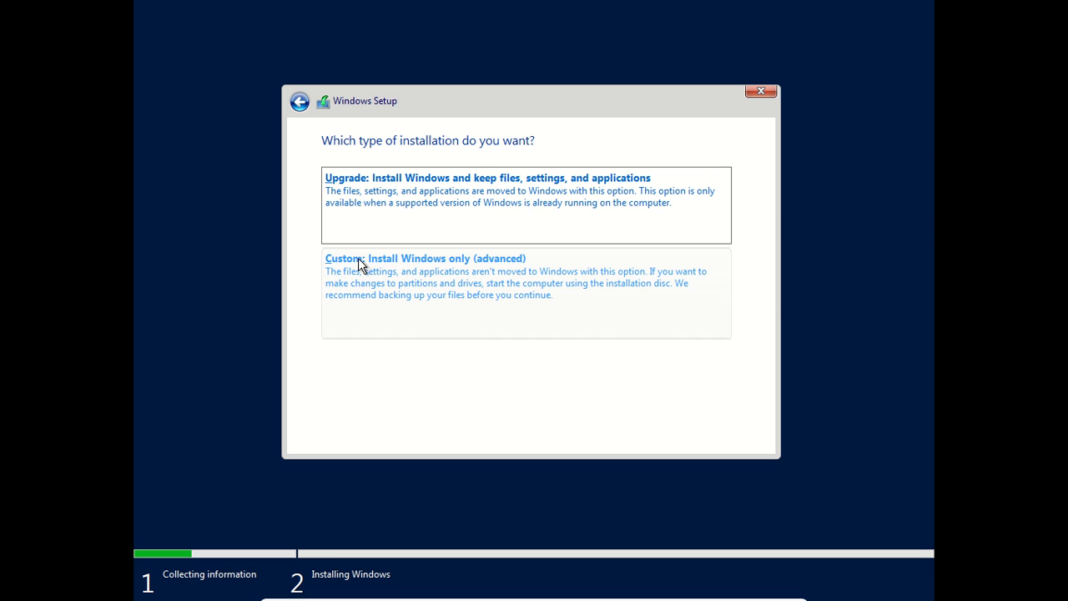
Step: Choose Custom install, create a 2048 MB partition on drive 0, and install onto the 30 GB unallocated space
left_click(508, 269)
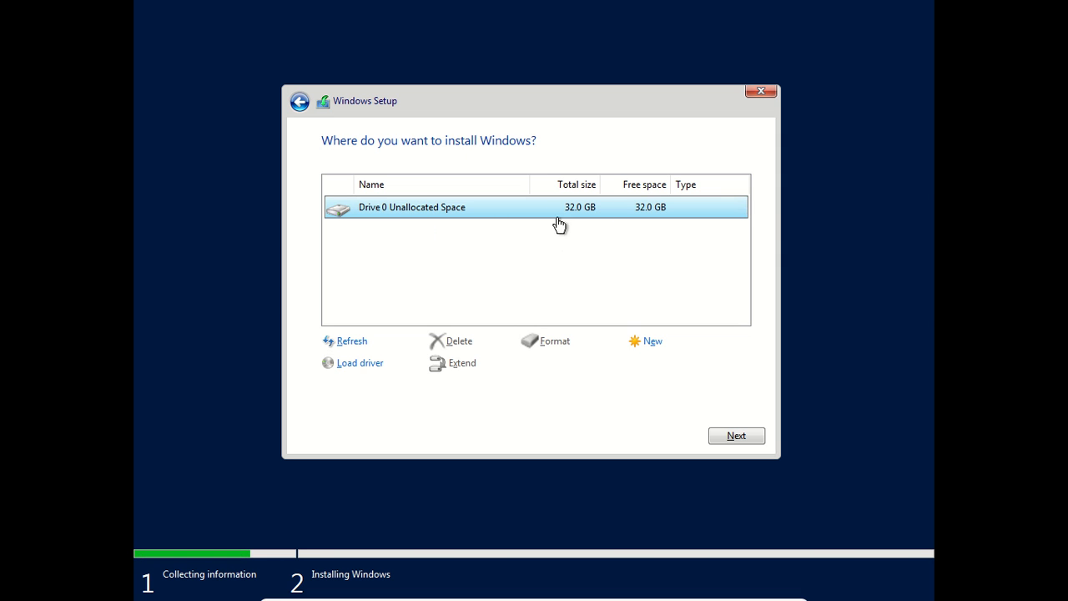
left_click(647, 344)
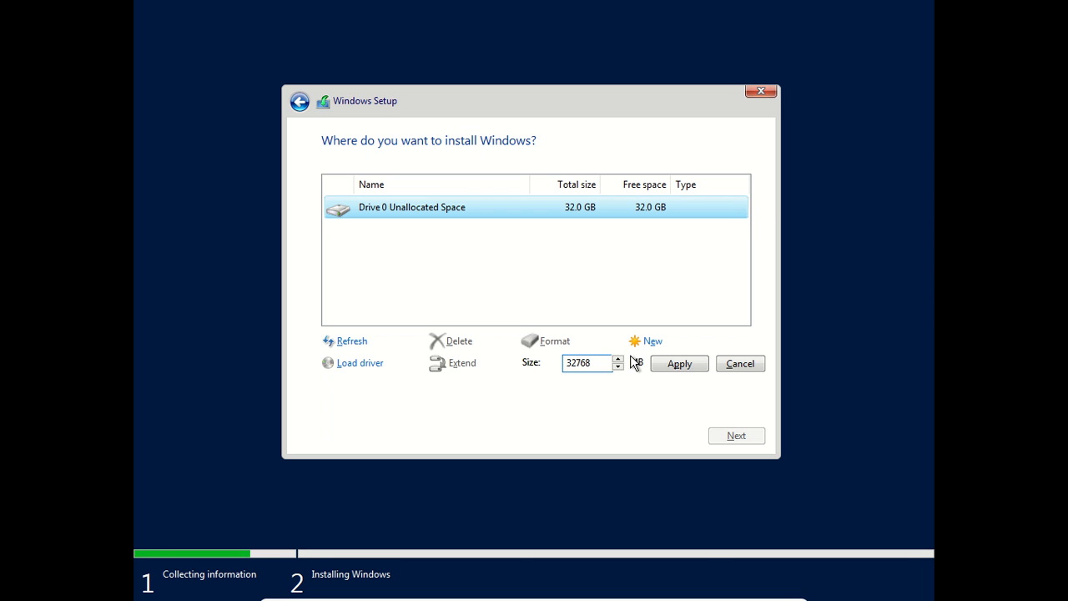
left_click_drag(593, 365, 566, 368)
type("2048")
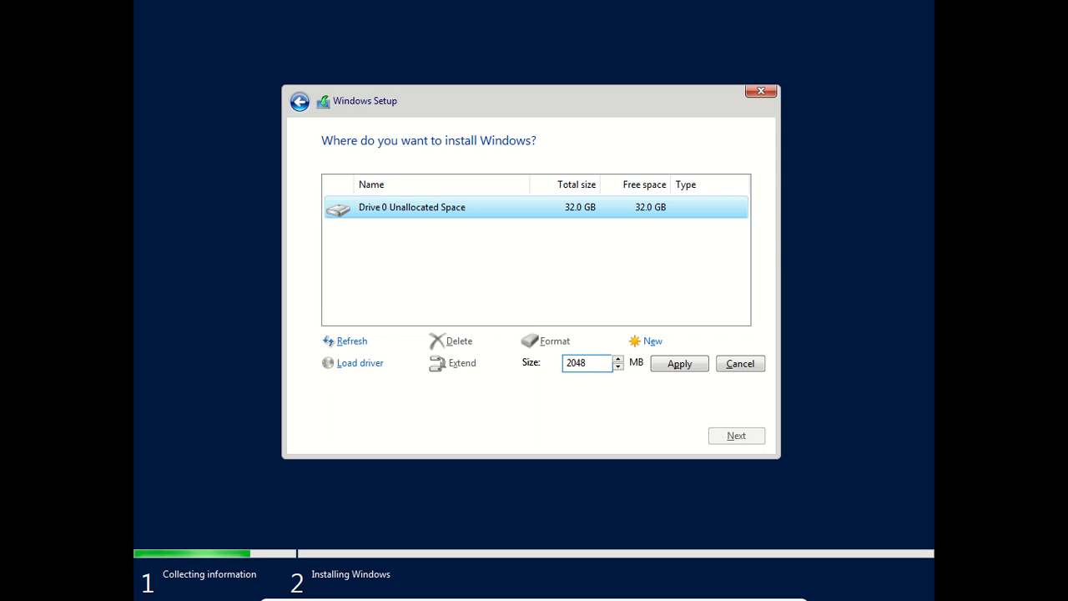
left_click(679, 366)
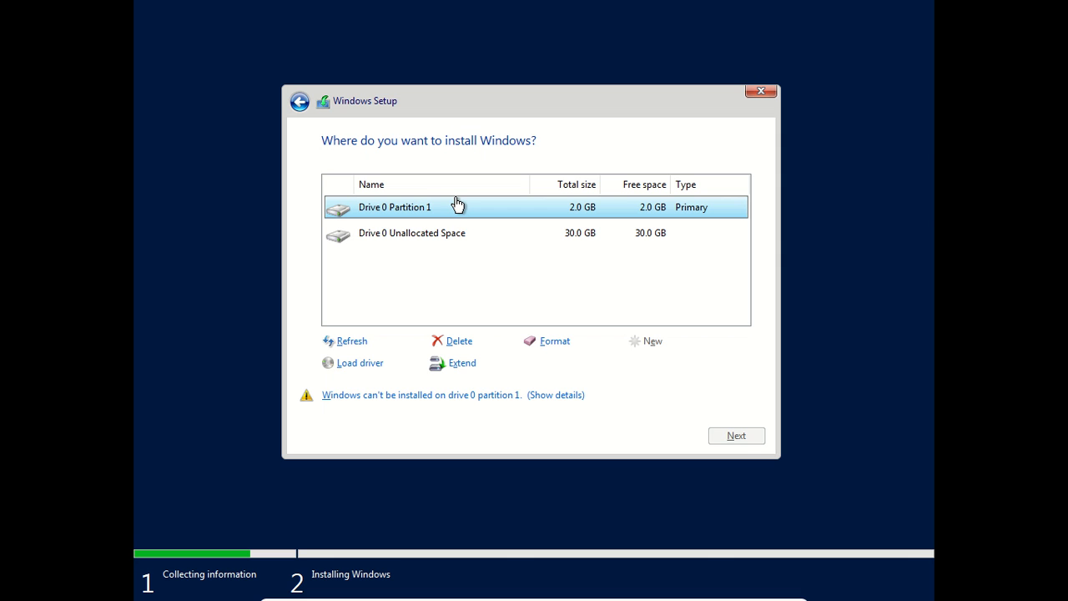
left_click(557, 236)
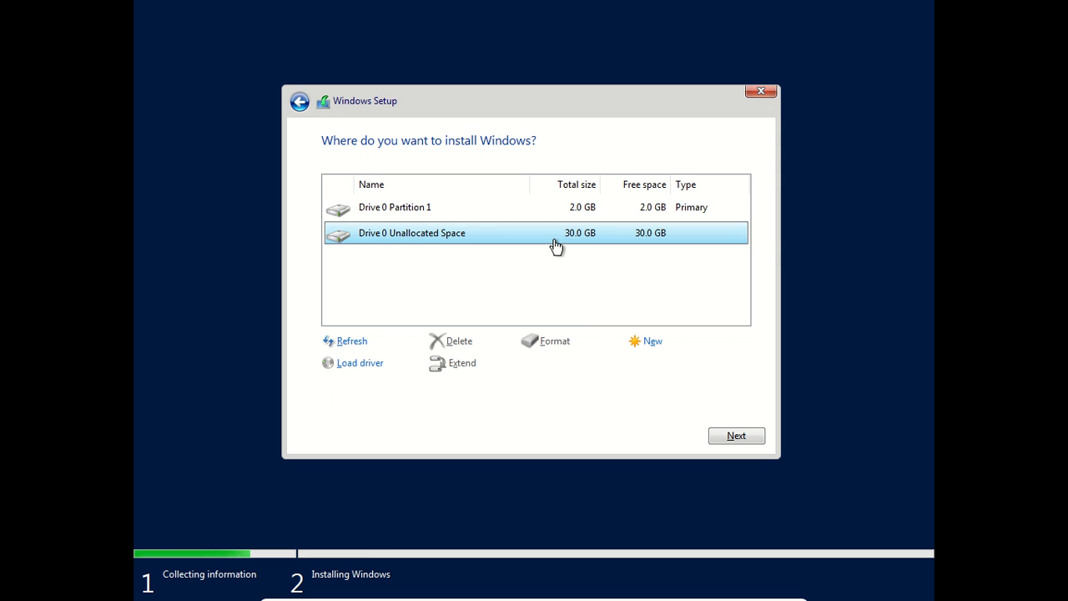
left_click(736, 434)
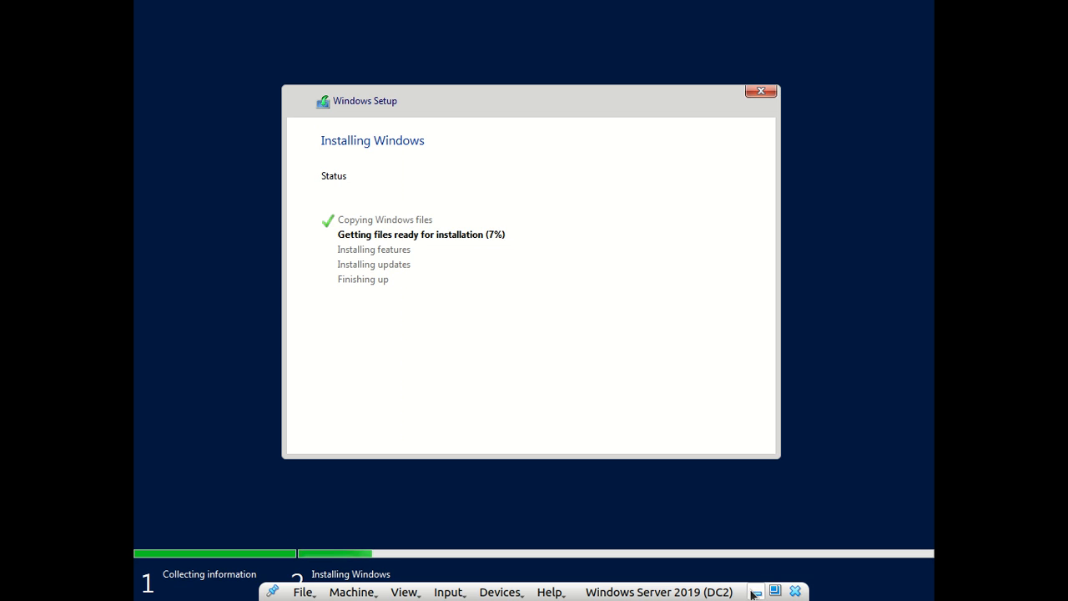
Step: Once Windows Server finishes installing, put the DC2 VM back in full screen and restart it immediately
left_click(755, 591)
left_click(901, 10)
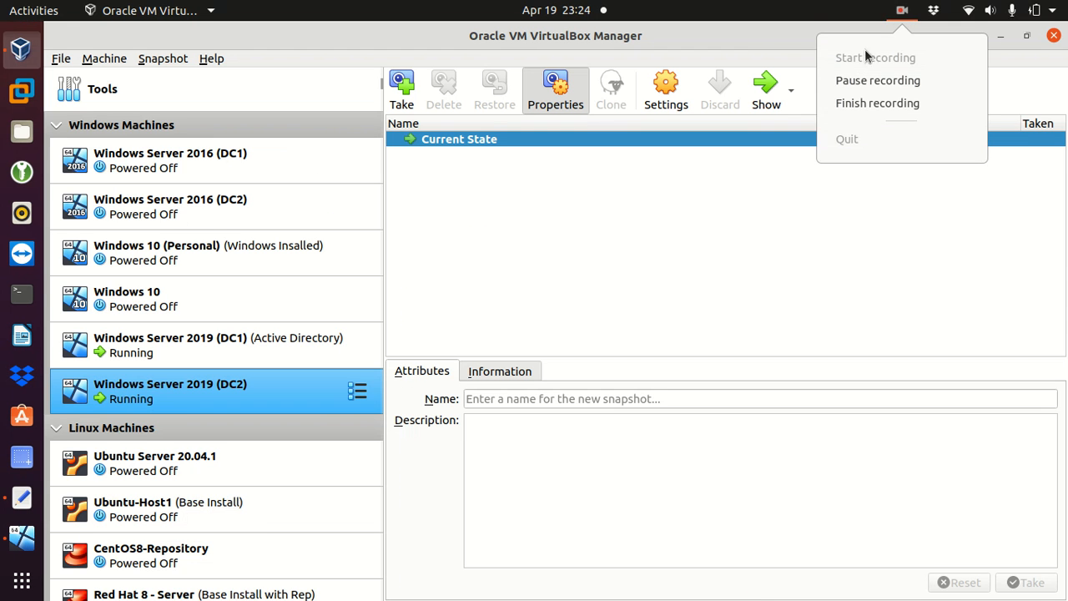
left_click(844, 78)
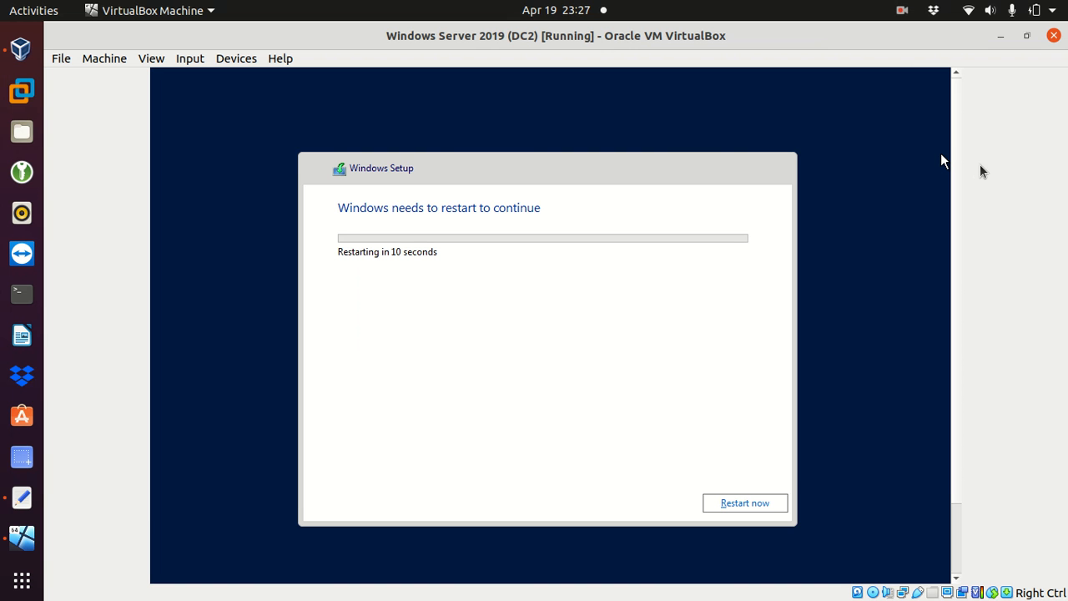
key("Control_R+f")
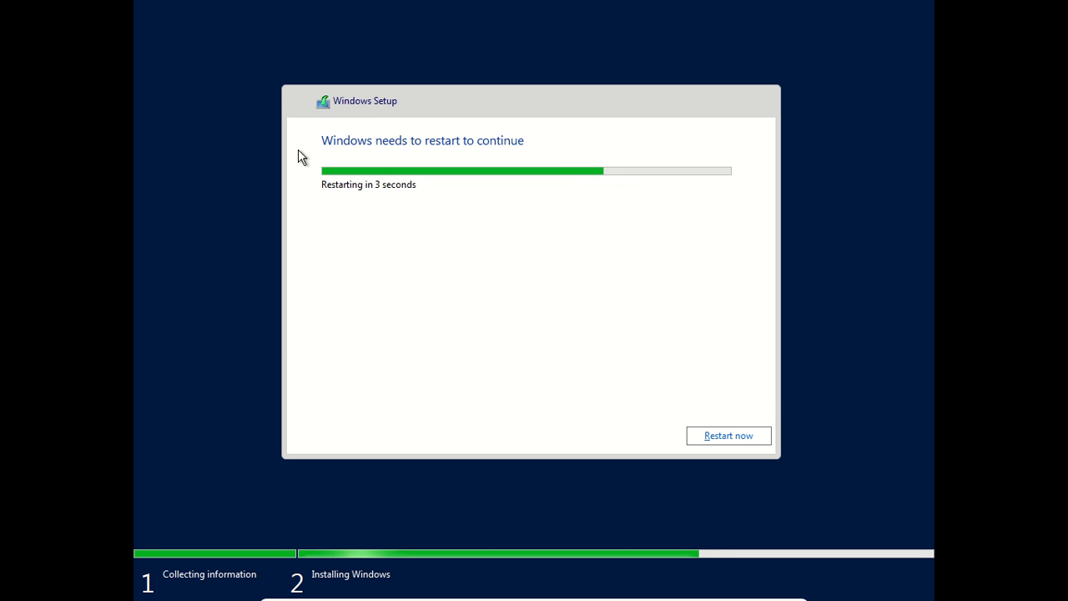
left_click(724, 439)
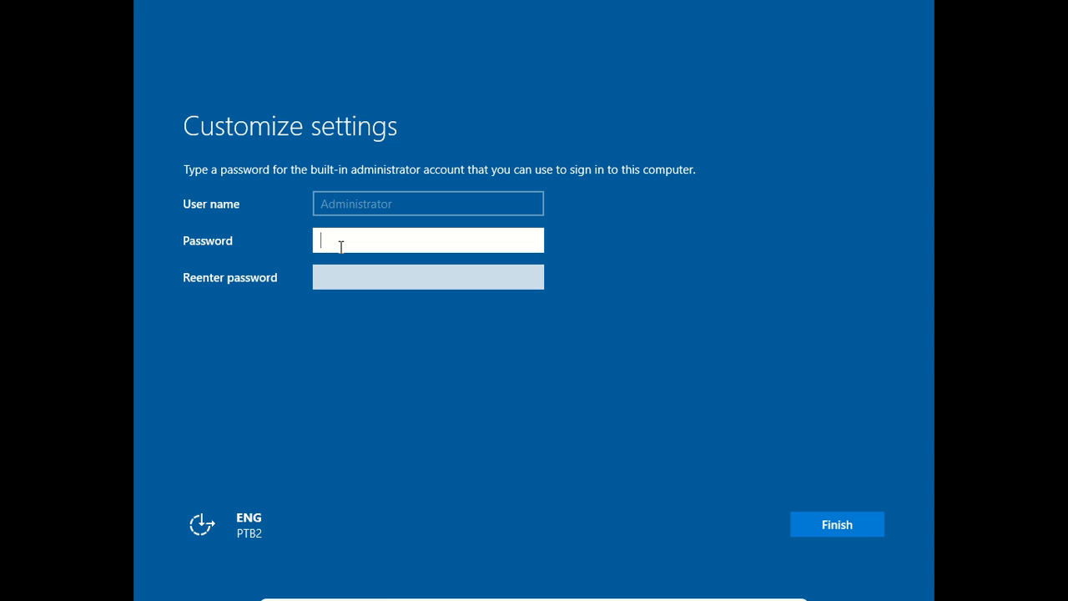
Step: Enter and confirm the built-in Administrator password, then finish setup
type("Password123!")
key("Tab")
type("Password123!")
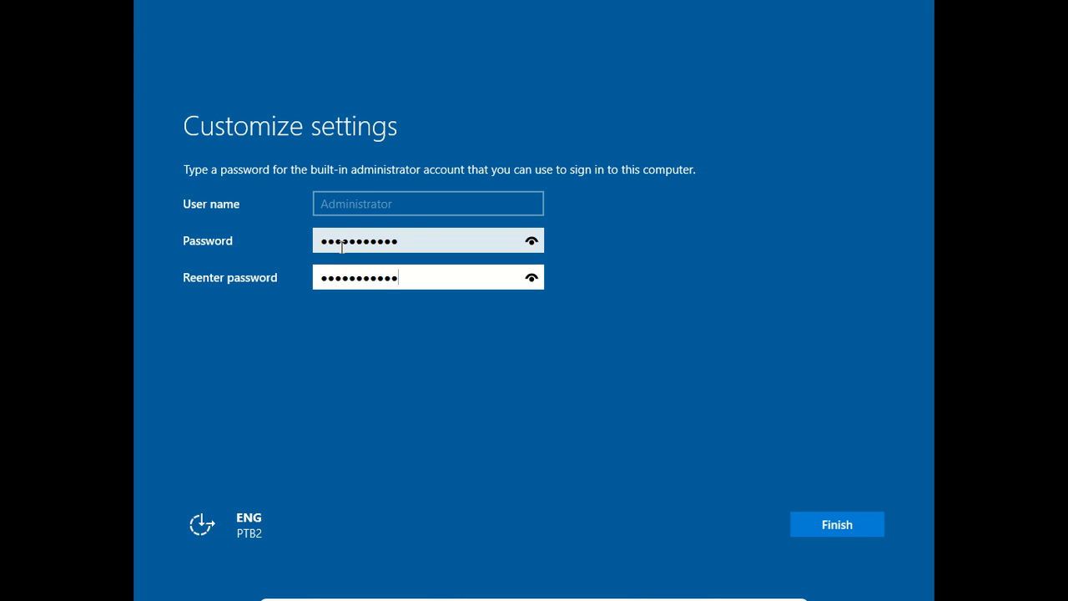
left_click(831, 522)
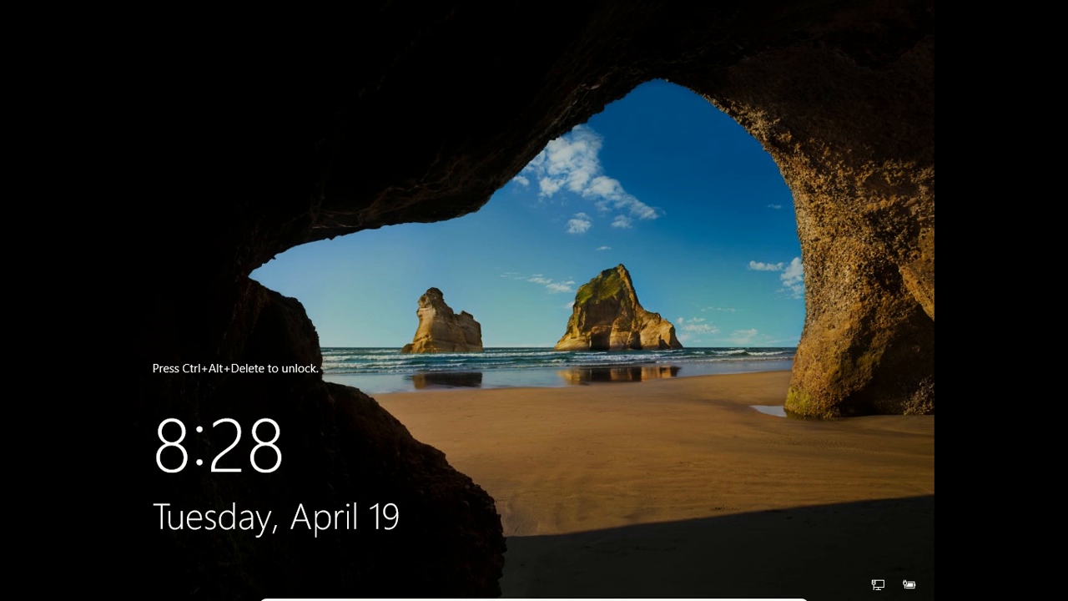
Step: Sign in to DC2 as Administrator via Ctrl+Alt+Delete and the account password
key("ctrl+alt+Delete")
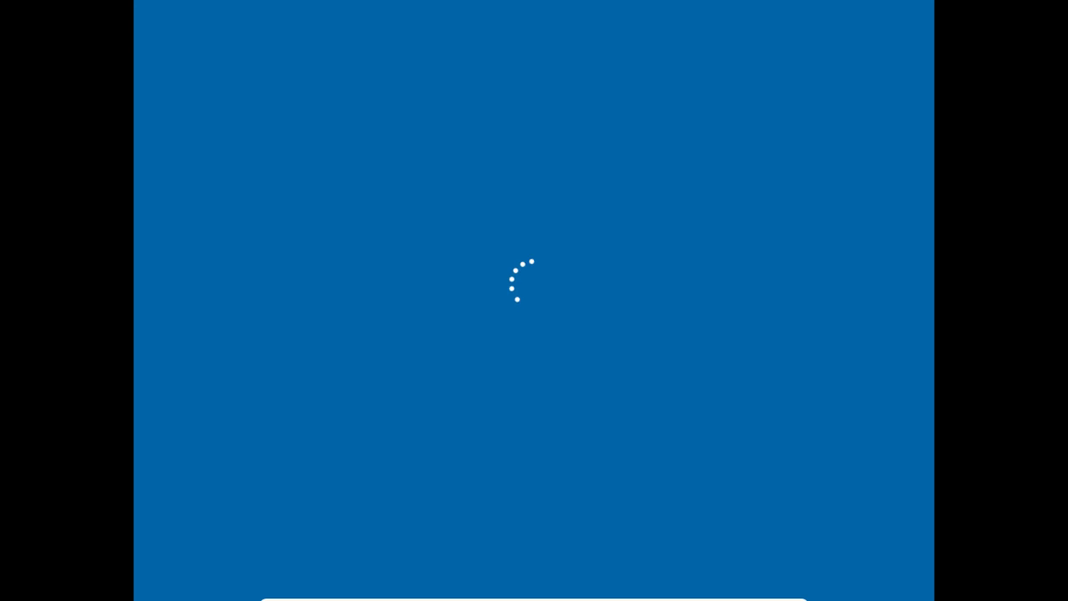
type("***********")
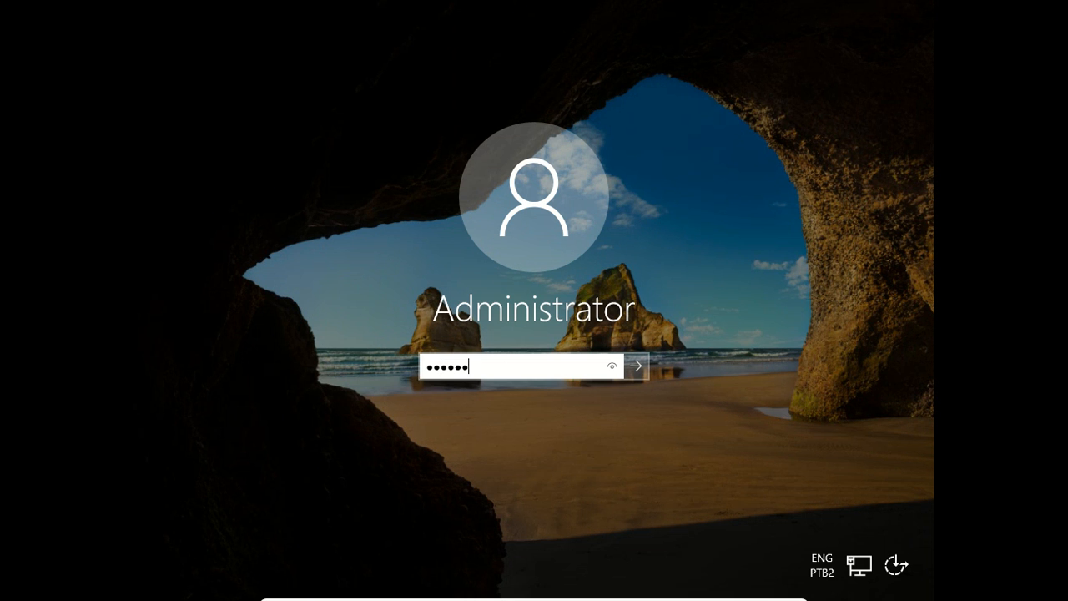
key("Return")
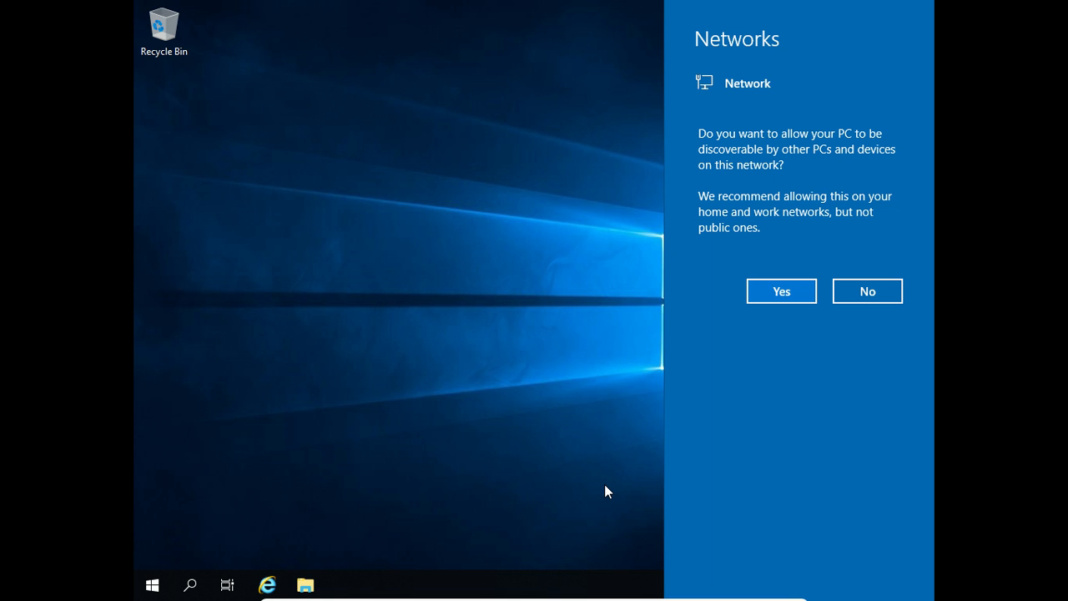
Step: Allow network discovery, then close the Windows Admin Center notice so it won't reappear
left_click(791, 292)
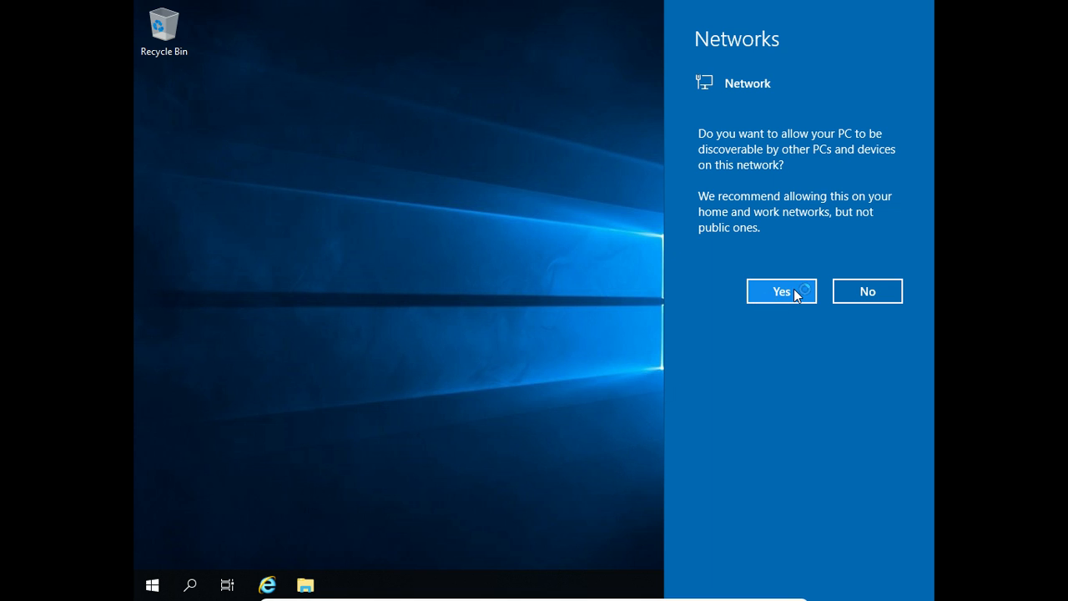
left_click(795, 292)
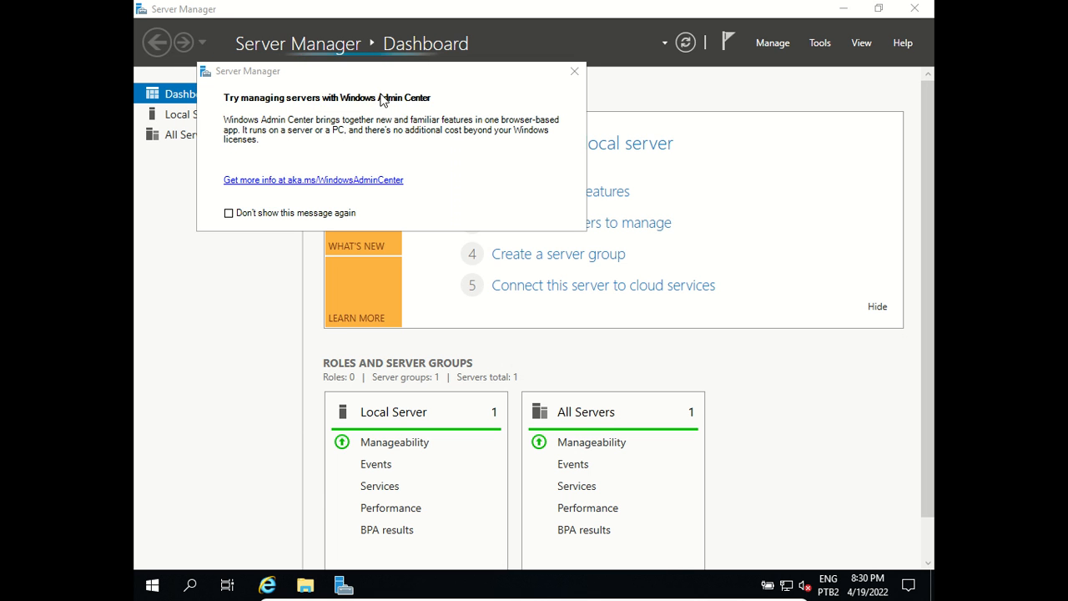
left_click(229, 217)
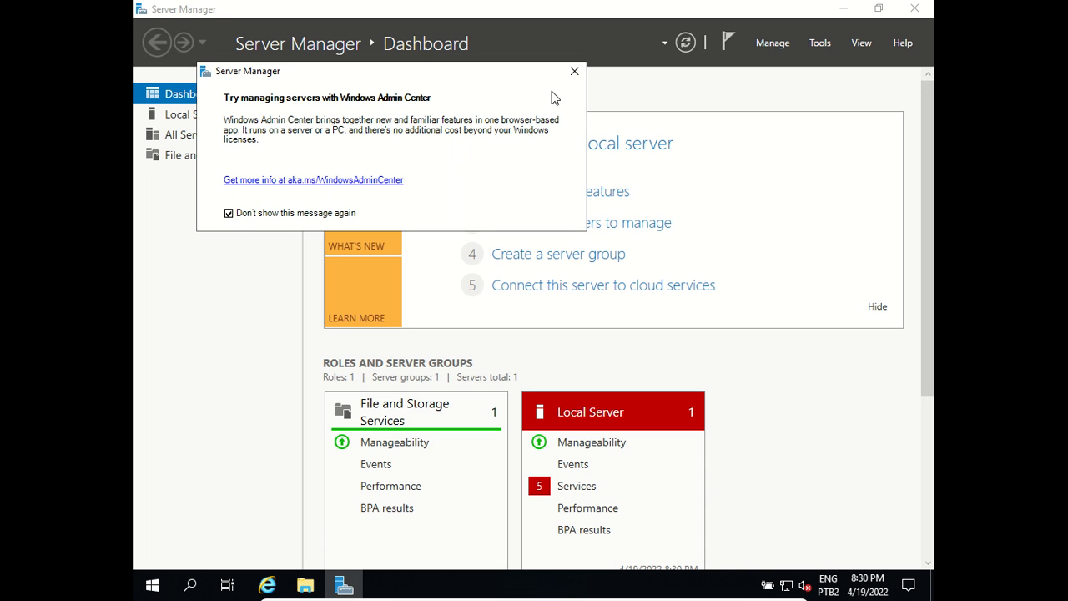
left_click(575, 72)
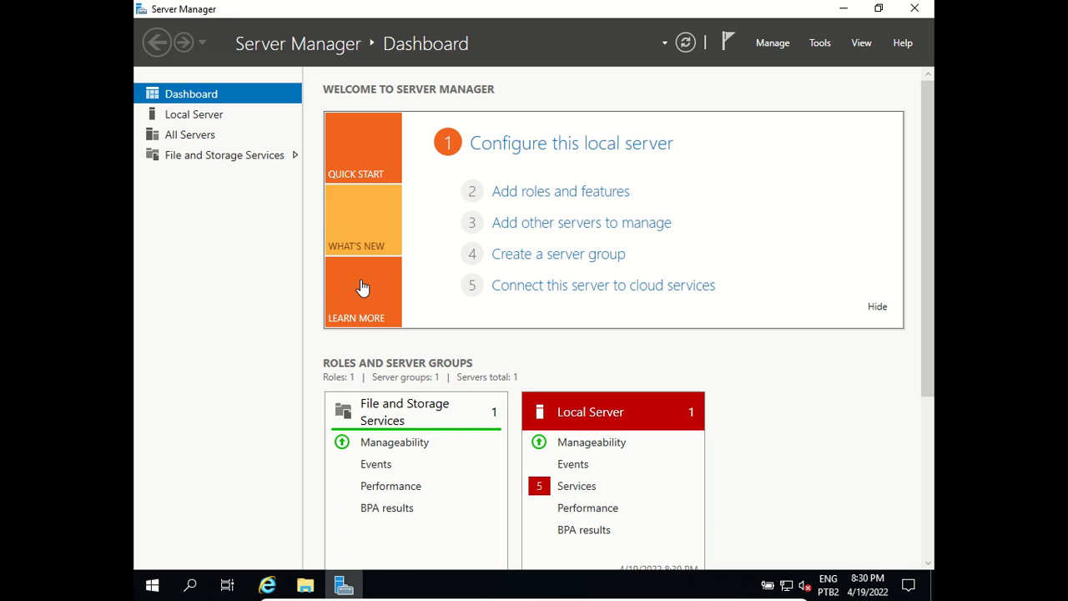
Step: Rename the computer to DC2-Server from Local Server properties and choose Restart Later
left_click(194, 117)
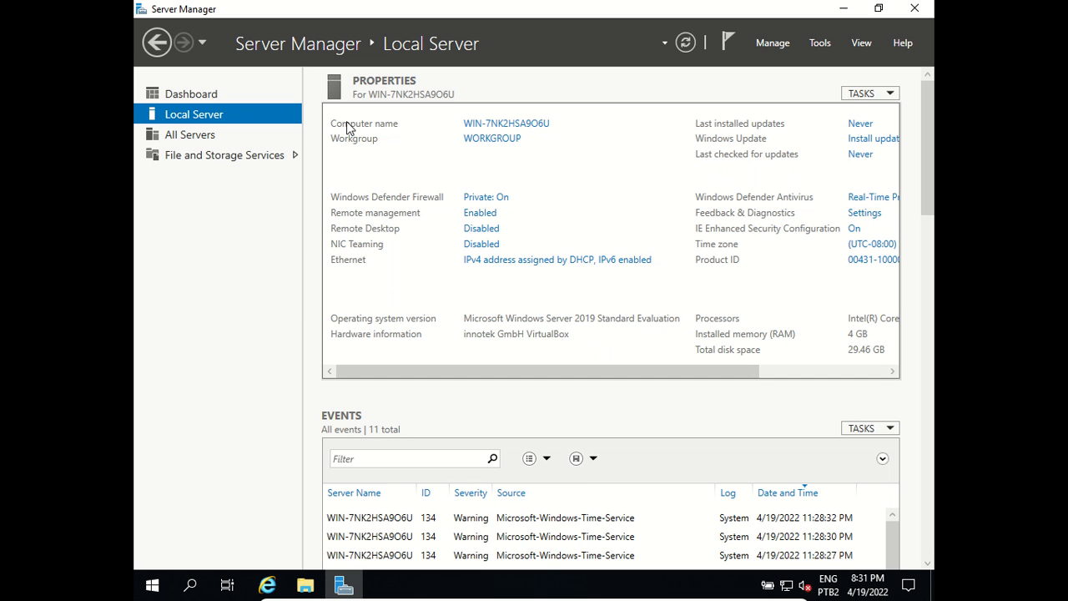
left_click(497, 125)
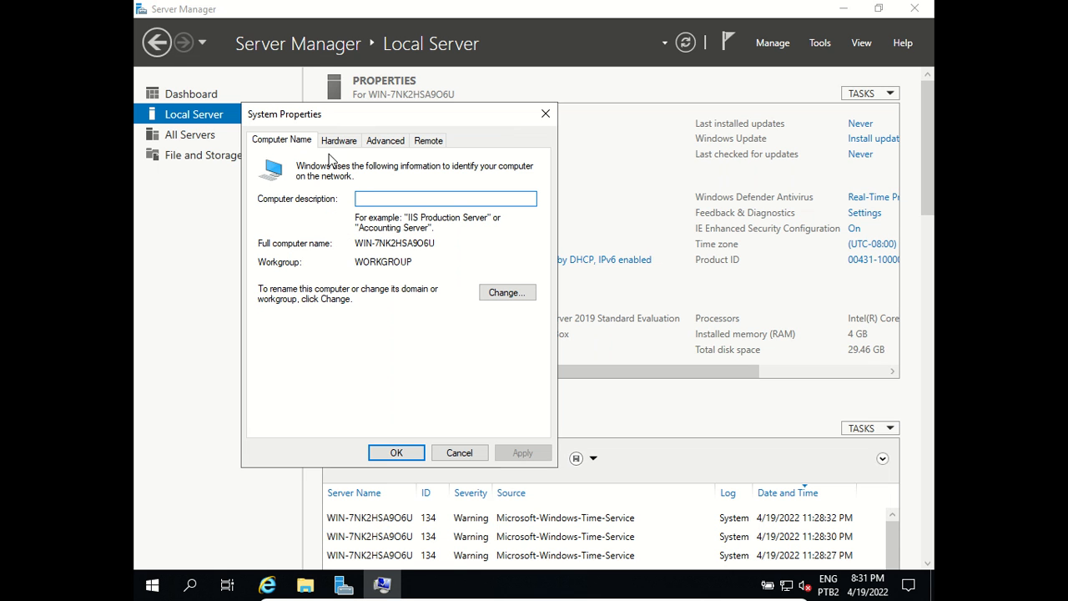
left_click(507, 293)
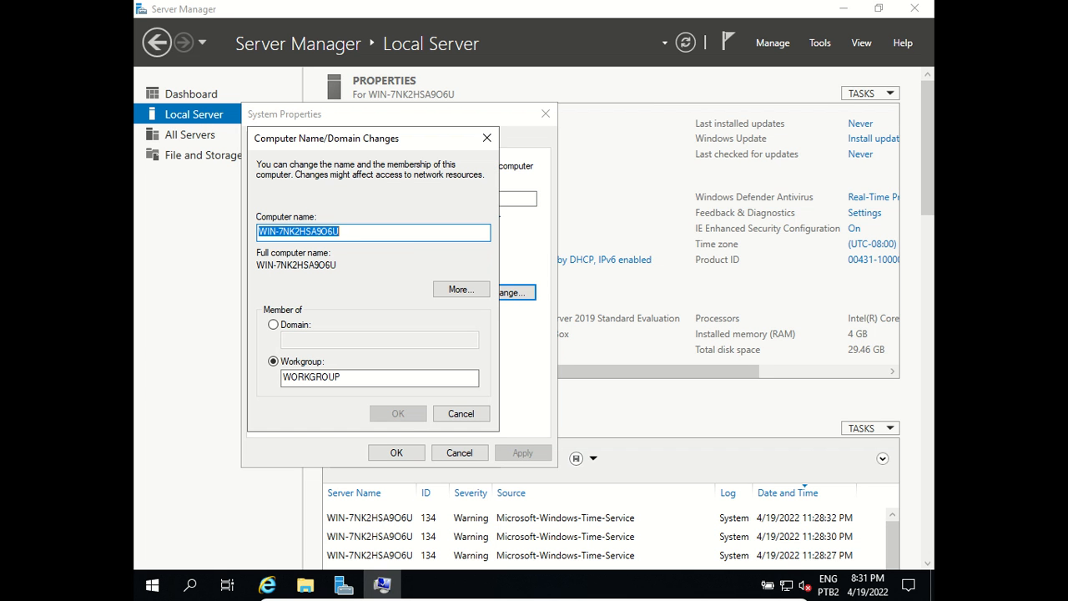
type("DC2-")
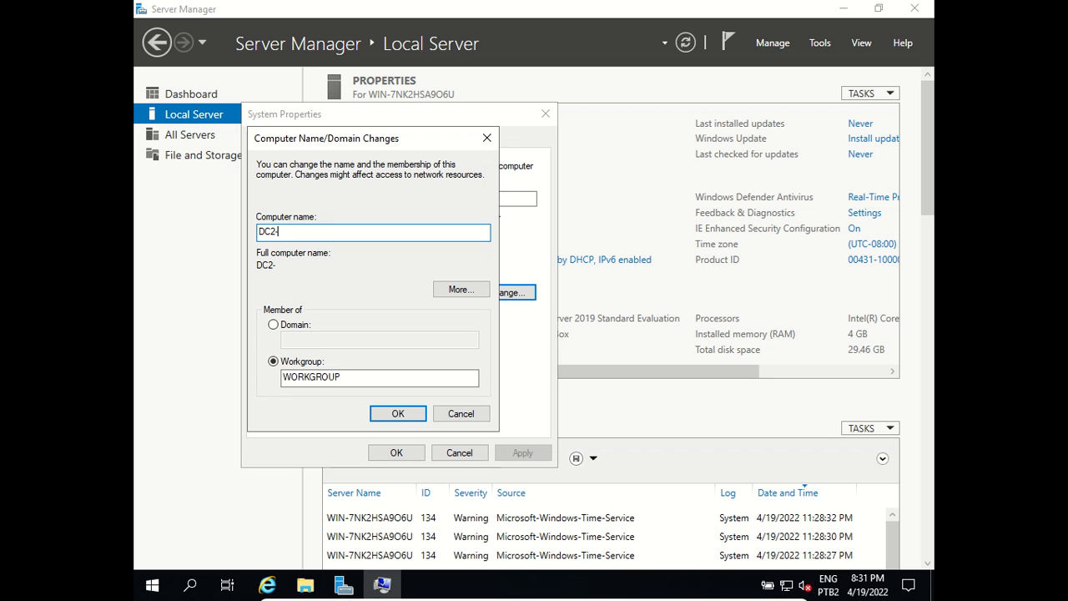
type("Server")
left_click(383, 417)
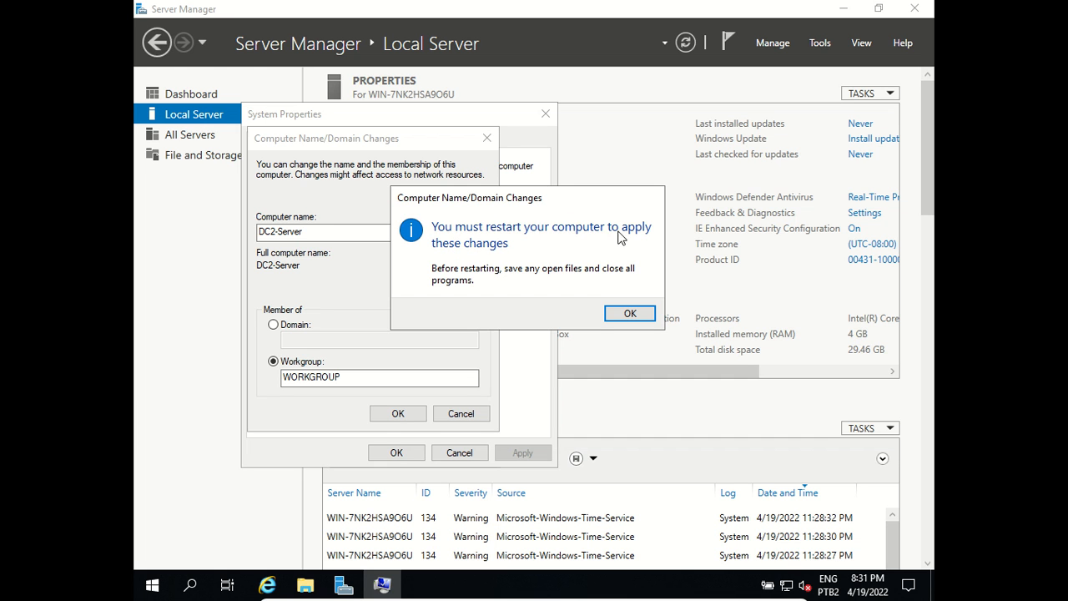
left_click(627, 315)
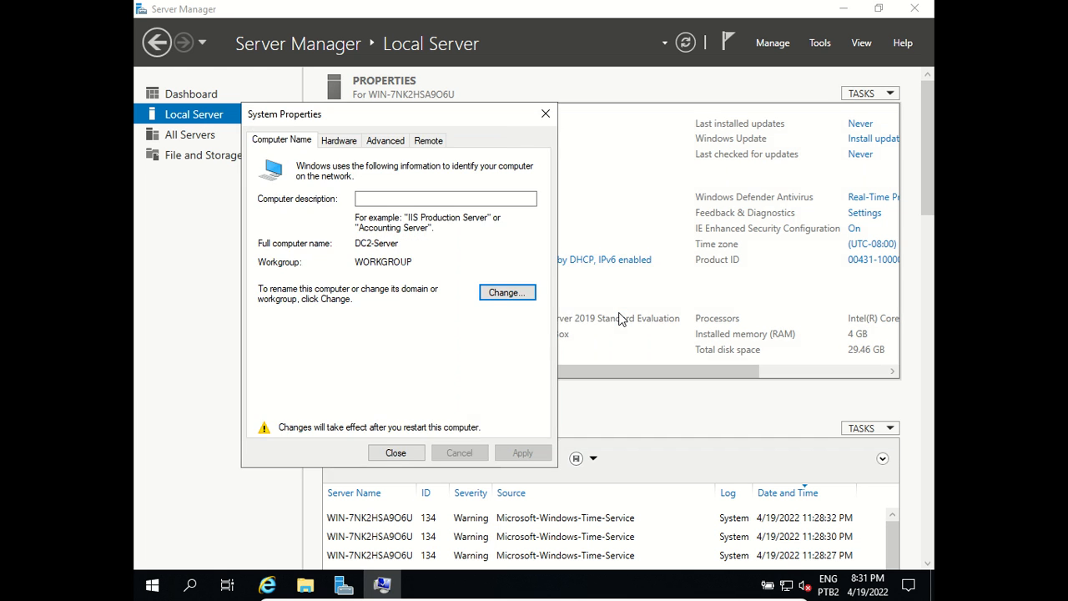
left_click(390, 453)
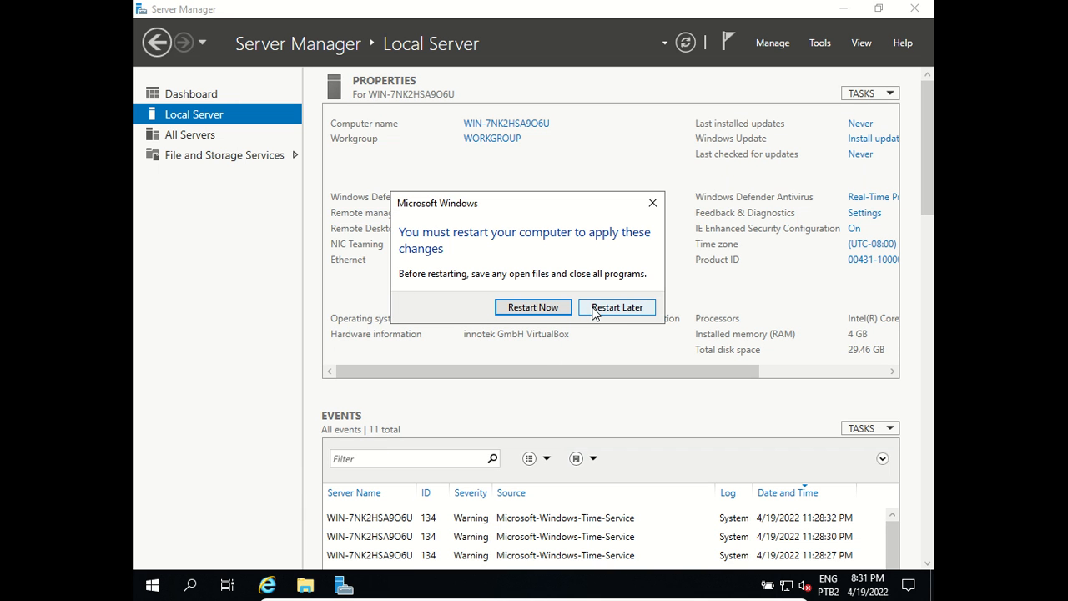
left_click(632, 310)
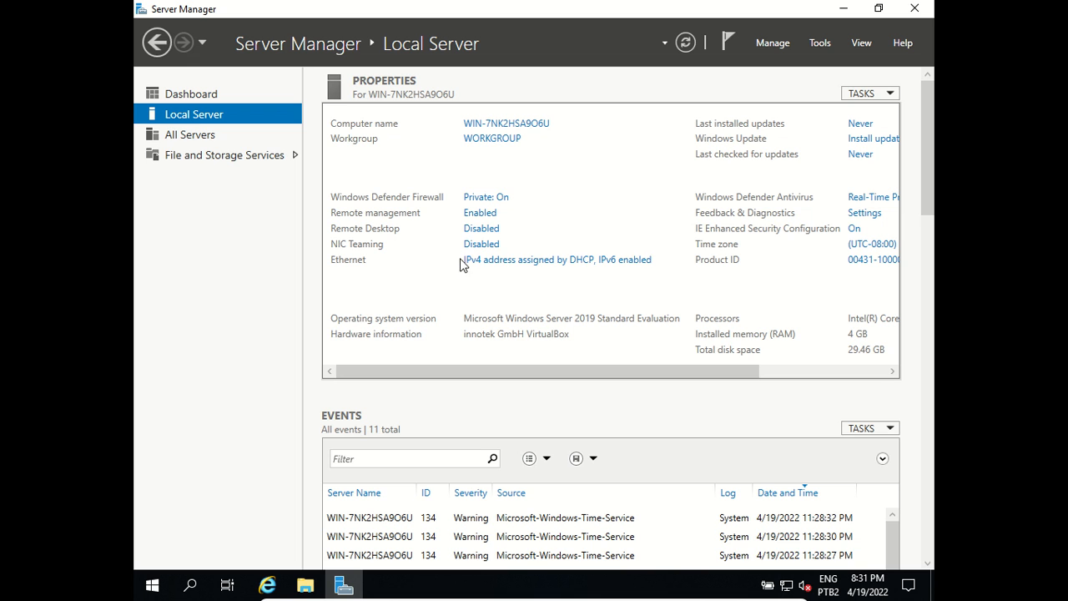
Step: Open Network Connections from the Ethernet link on the Local Server page
left_click(516, 262)
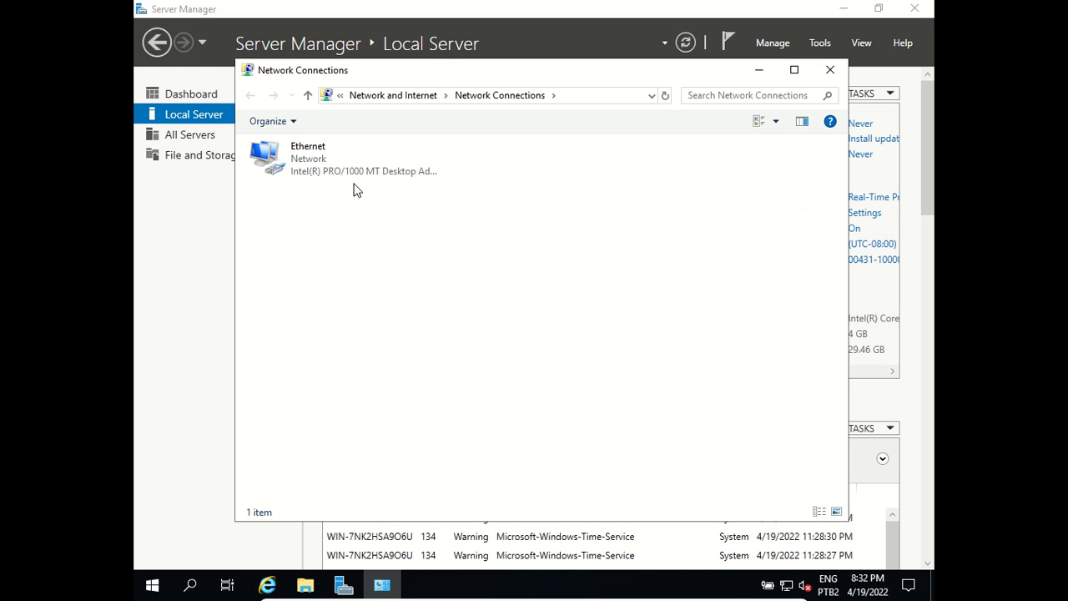
Step: Open the Ethernet adapter's Properties and its Internet Protocol Version 4 (TCP/IPv4) settings
right_click(308, 159)
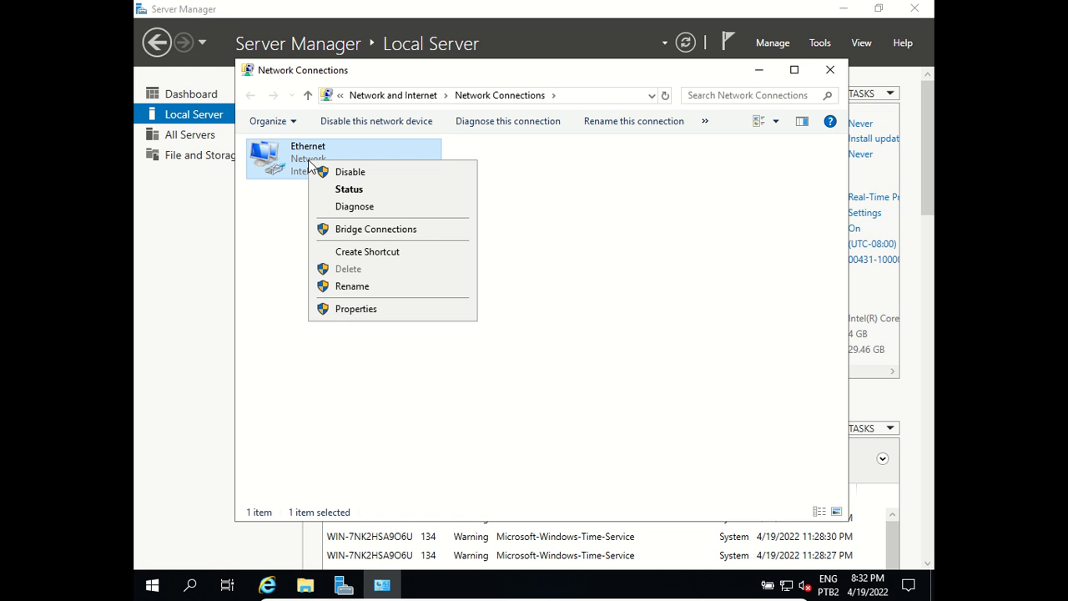
left_click(361, 309)
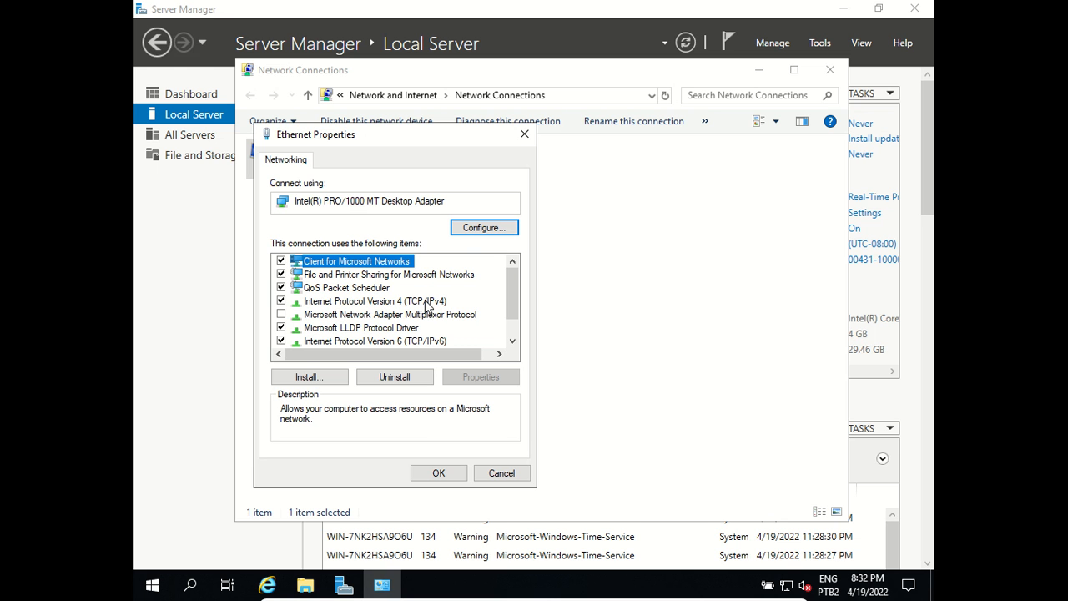
double_click(426, 302)
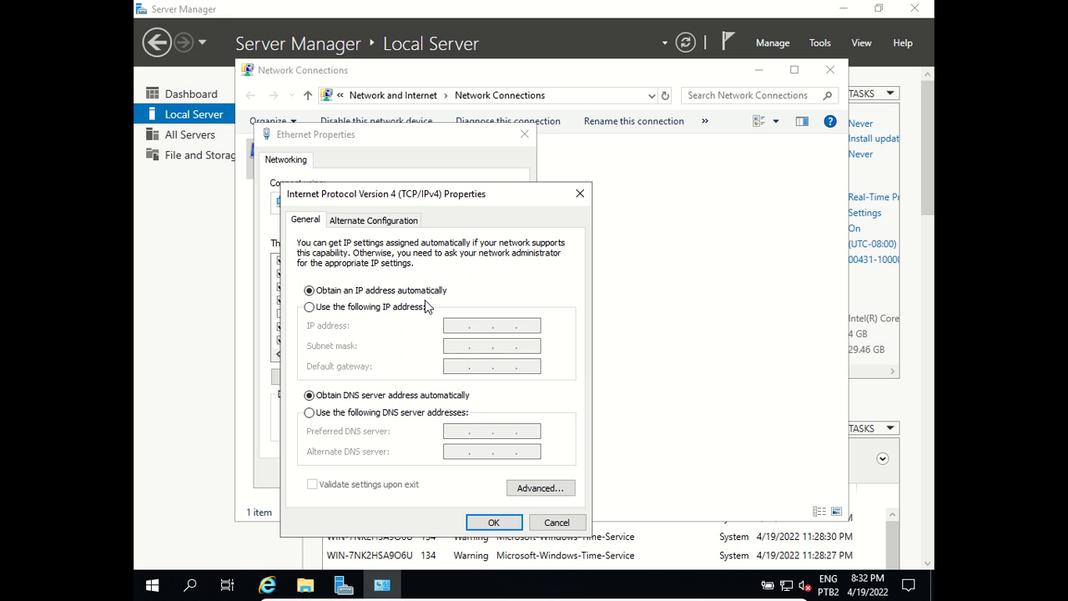
Step: Set static IP 192.168.0.221, mask 255.255.255.0, gateway 192.168.0.1 and DNS 192.168.0.220
left_click(309, 307)
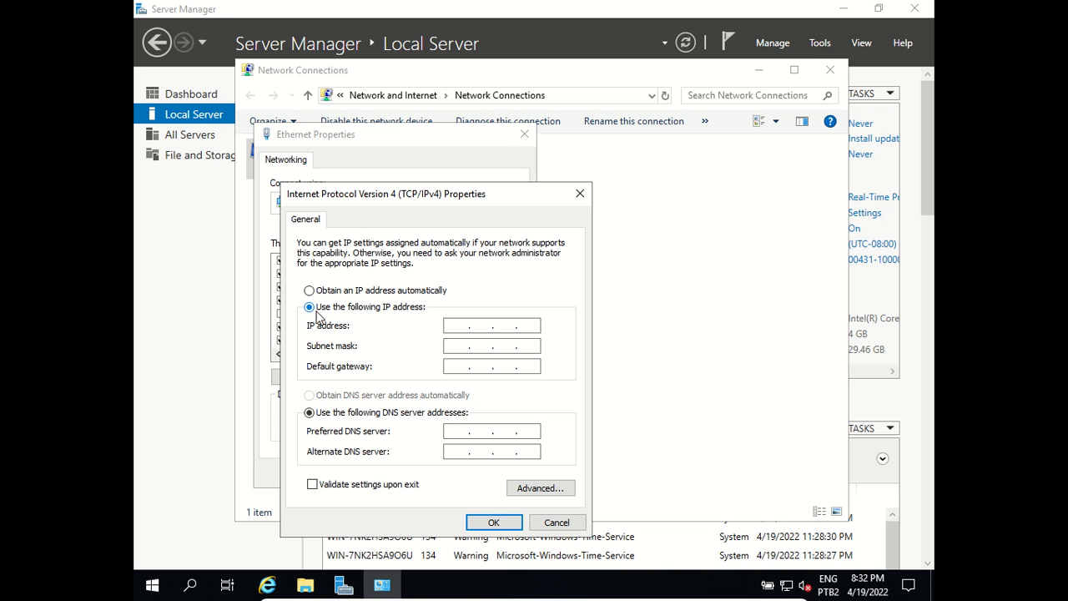
left_click(460, 328)
type("192 . 168 . 0 . 221")
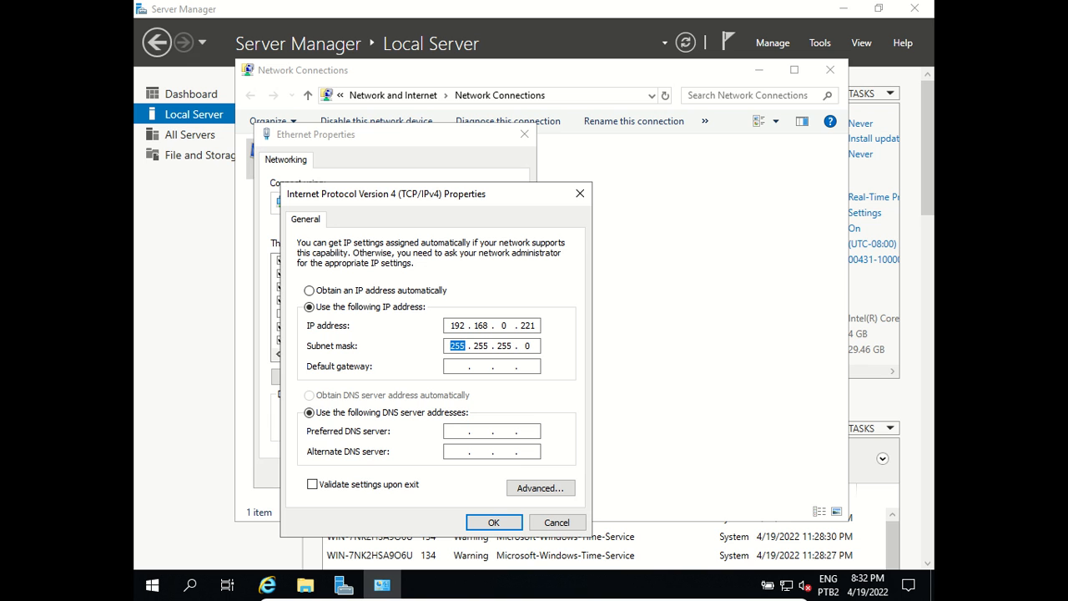
key("Tab")
type("192 . 168 . 0 . 1")
left_click(459, 433)
type("192 . 168 . ")
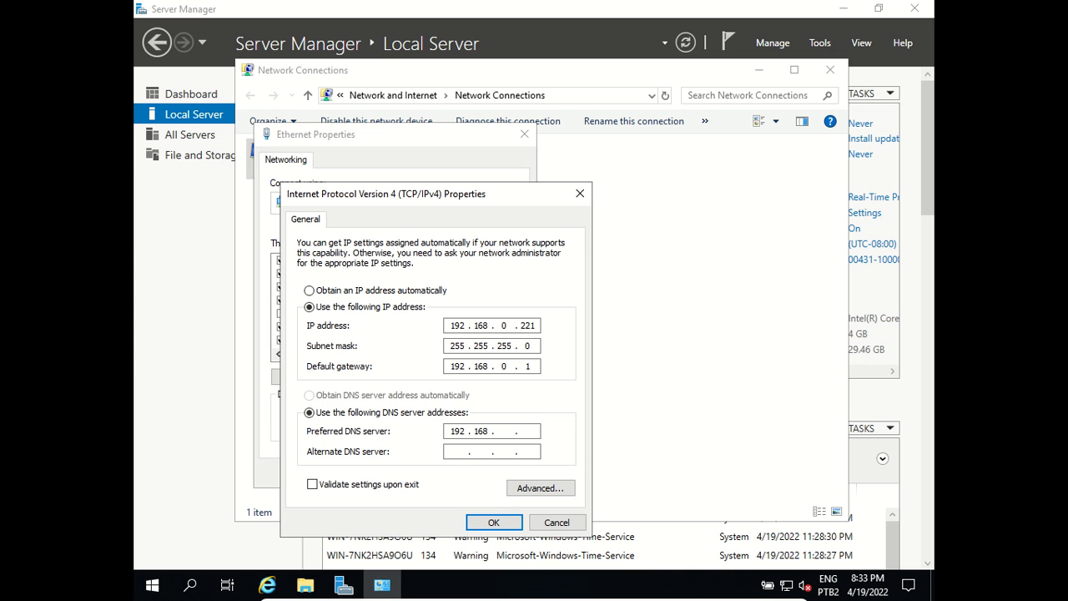
type("0 . 220")
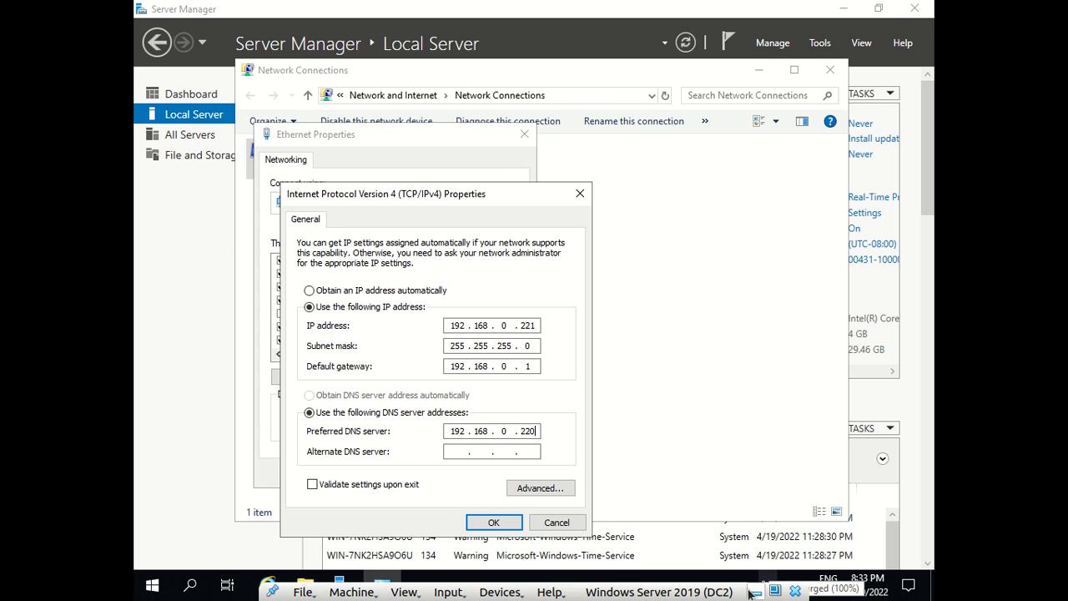
left_click(754, 592)
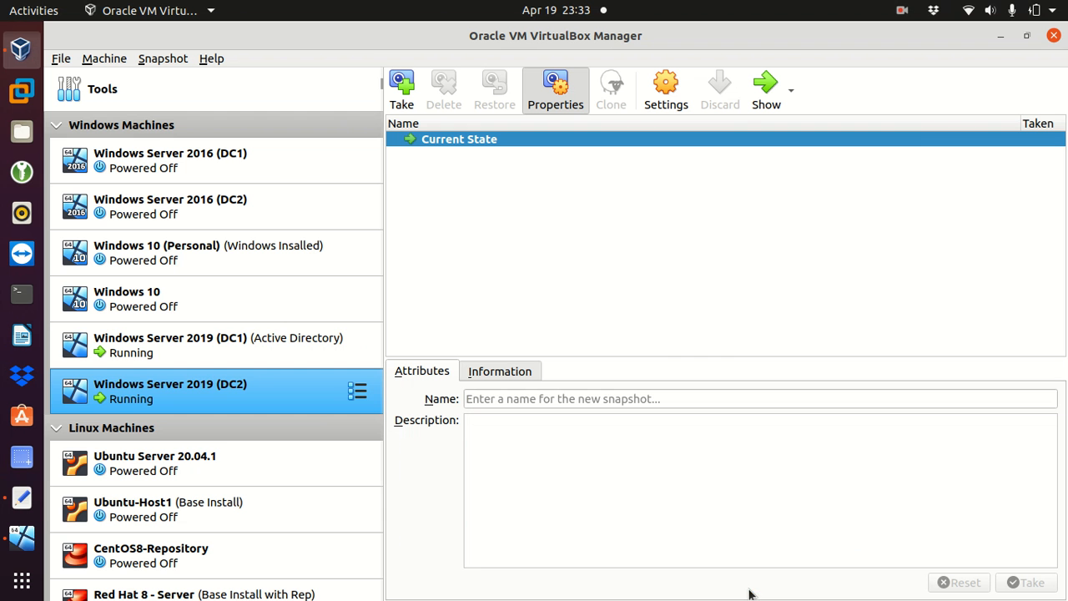
Step: Sign in to DC1 to confirm its IP is 192.168.0.220, then select DC2 in VirtualBox Manager
left_click(190, 354)
left_click(766, 88)
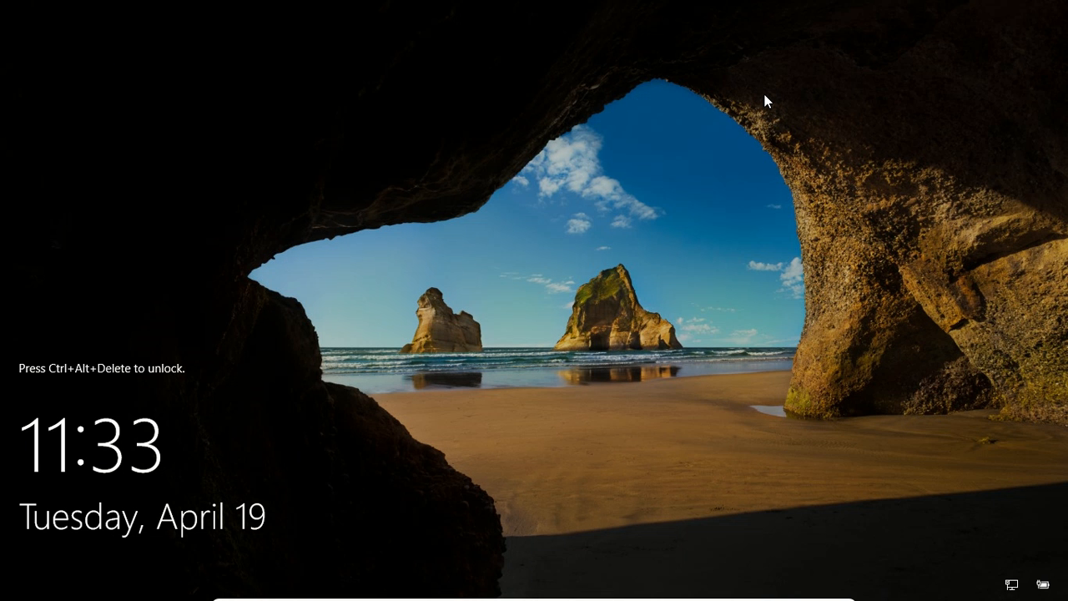
key("ctrl+alt+Delete")
type("•••••••••••")
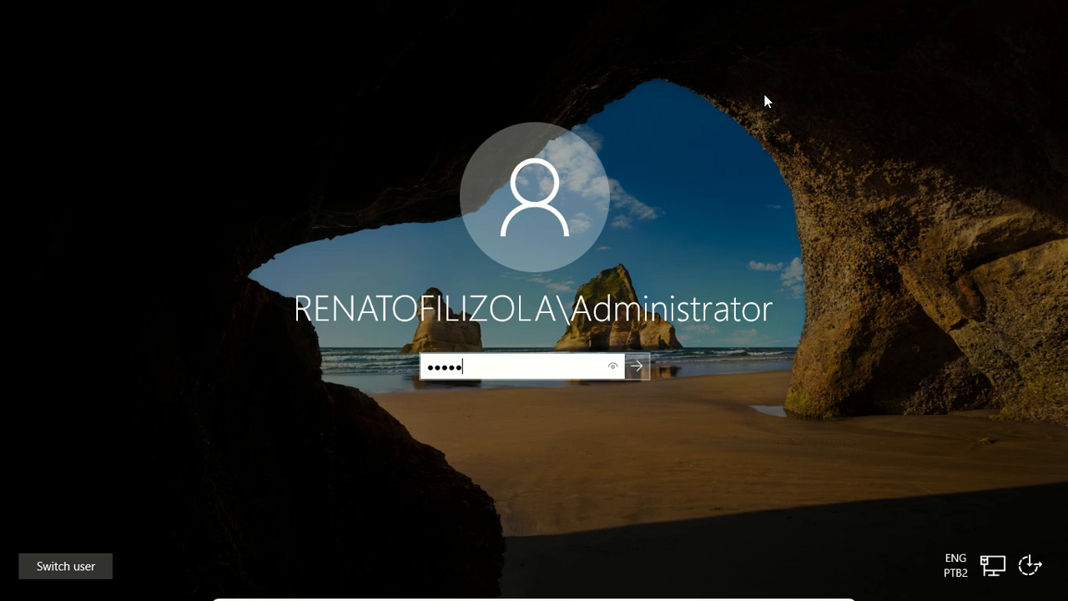
key("Return")
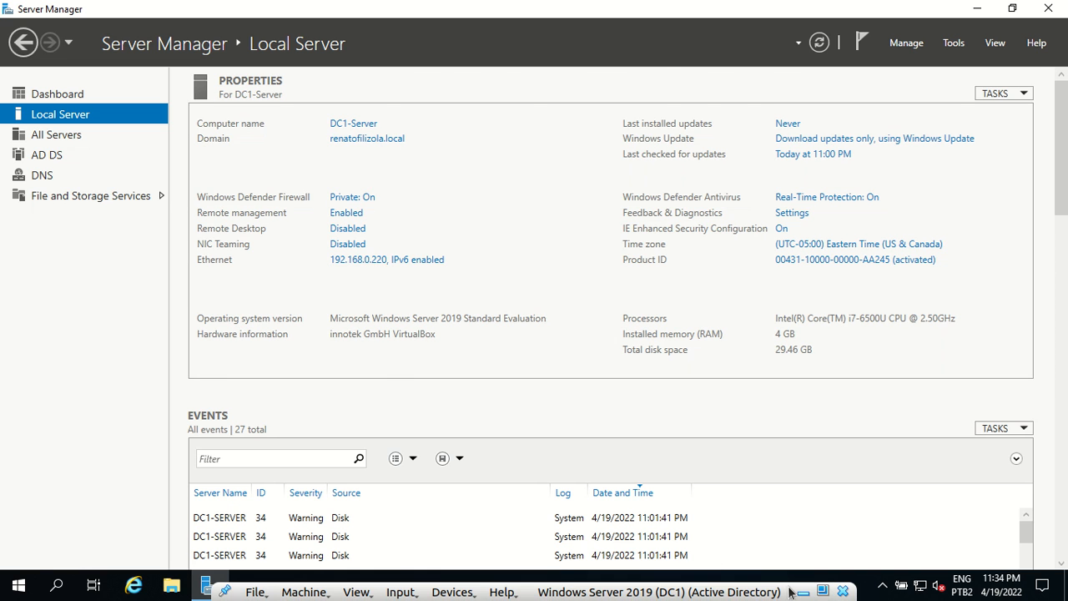
left_click(802, 591)
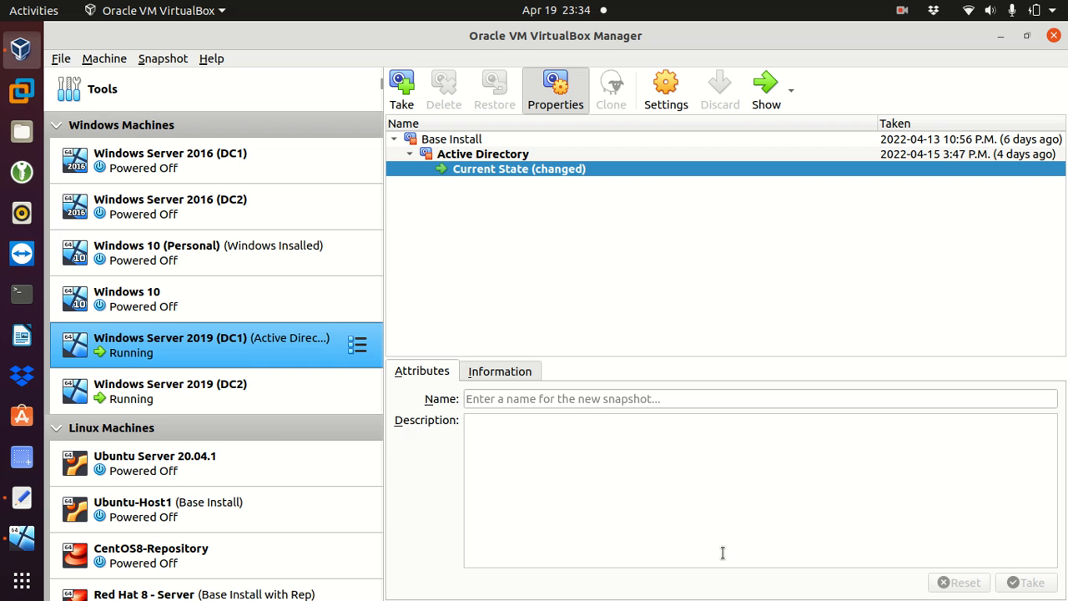
left_click(191, 392)
Step: Back on DC2, save the IPv4 and Ethernet properties and close Network Connections
left_click(765, 93)
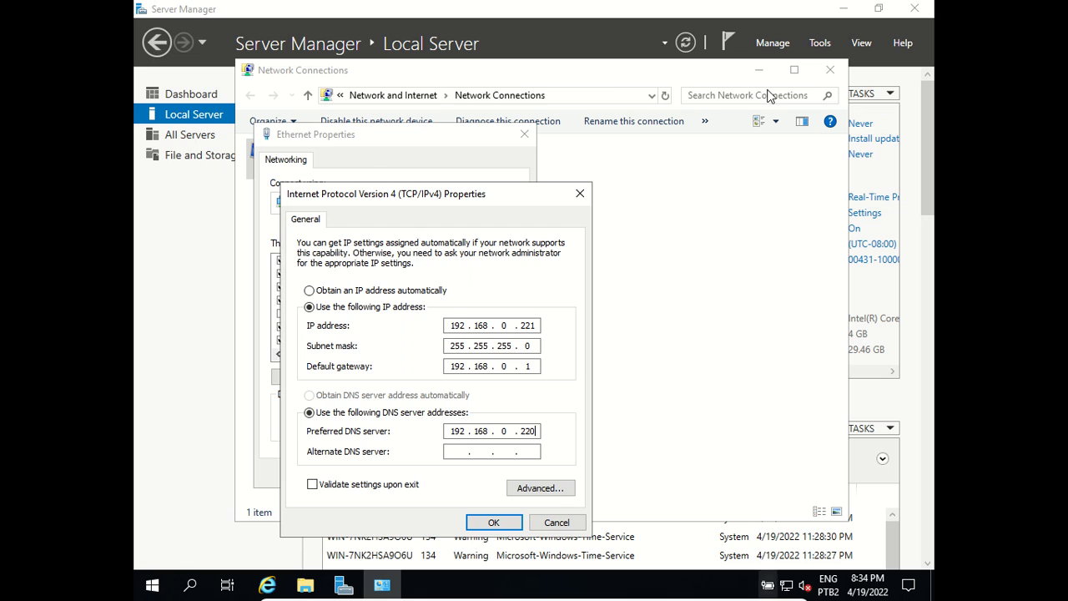
left_click(517, 429)
left_click(535, 431)
left_click(494, 522)
left_click(440, 472)
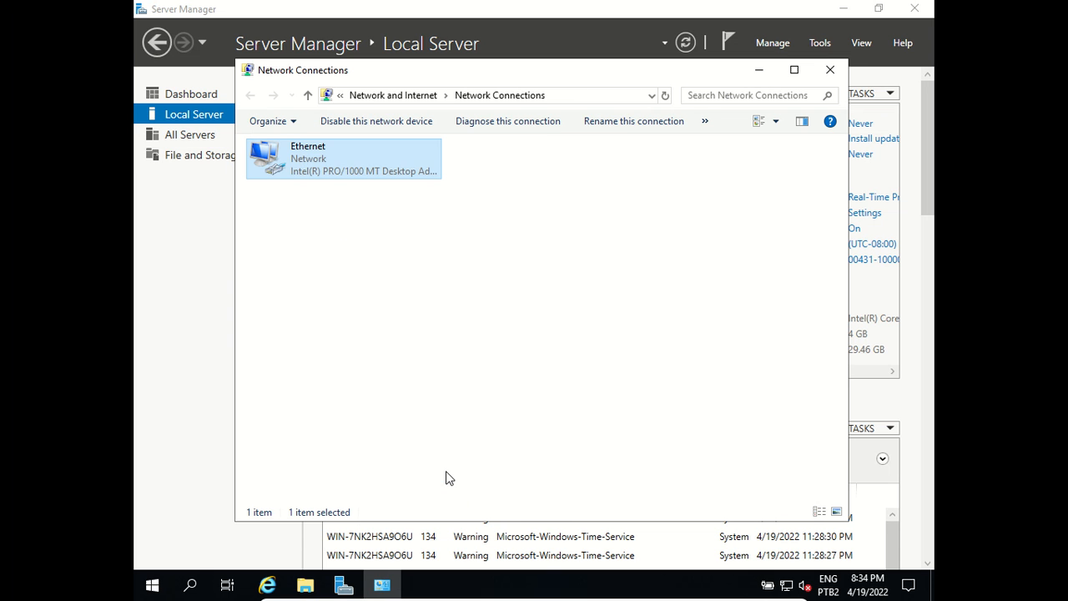
left_click(845, 70)
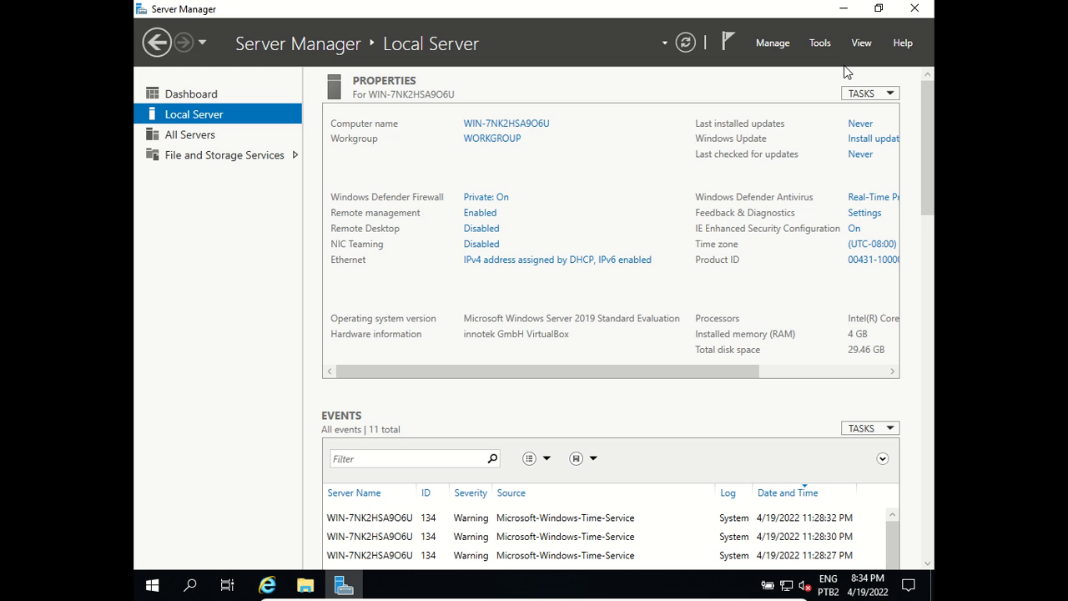
Step: Restart the server from the Start menu's Power options, confirming with Continue
left_click(151, 586)
left_click(153, 551)
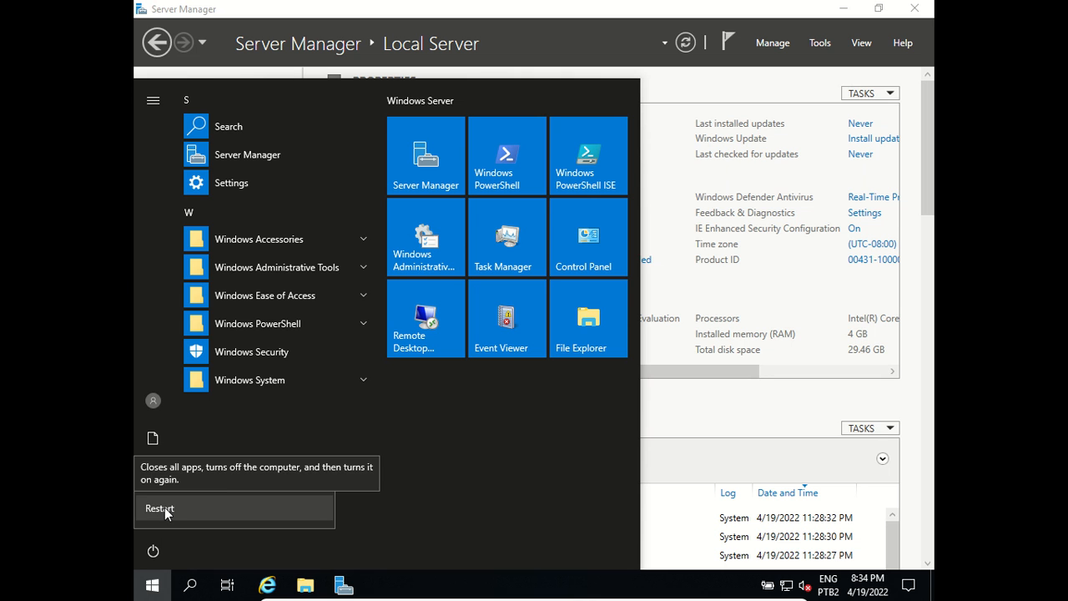
left_click(165, 509)
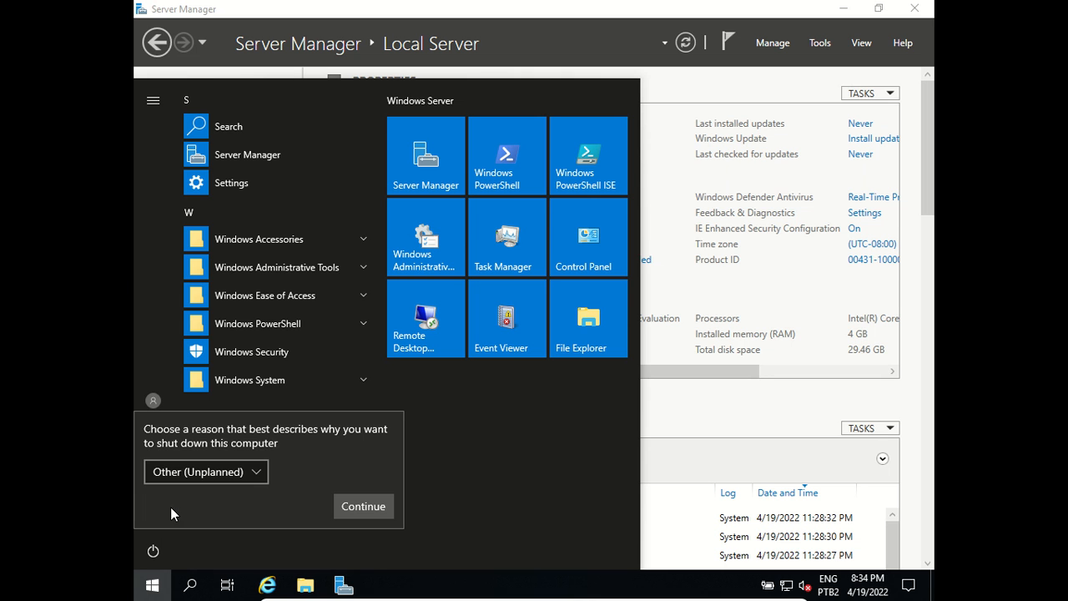
left_click(343, 501)
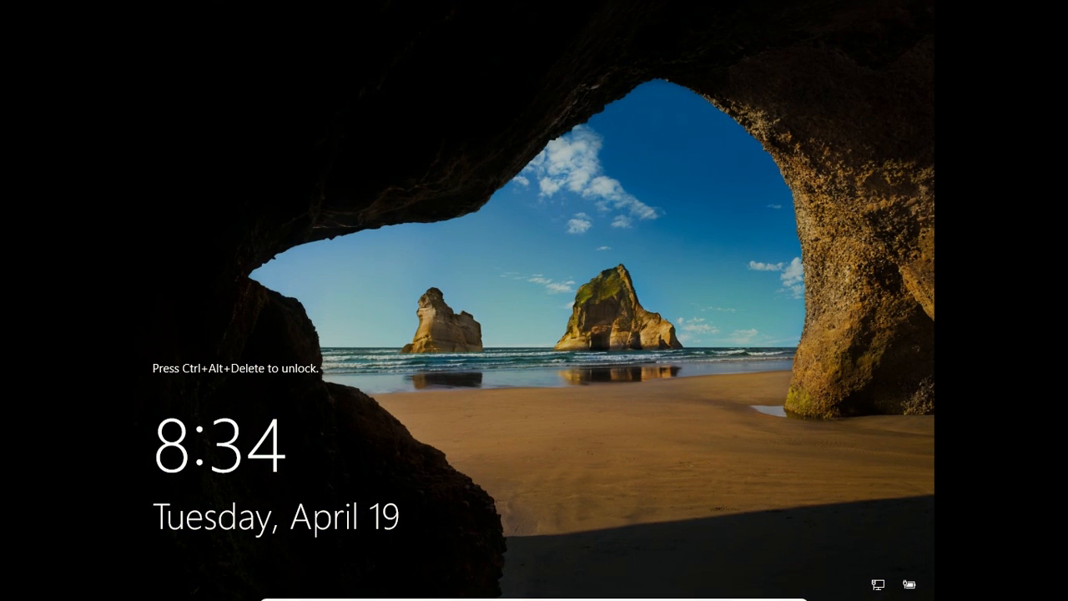
Step: Sign in to DC2 as Administrator with the account password
key("ctrl+alt+Delete")
type("Passw0rd!")
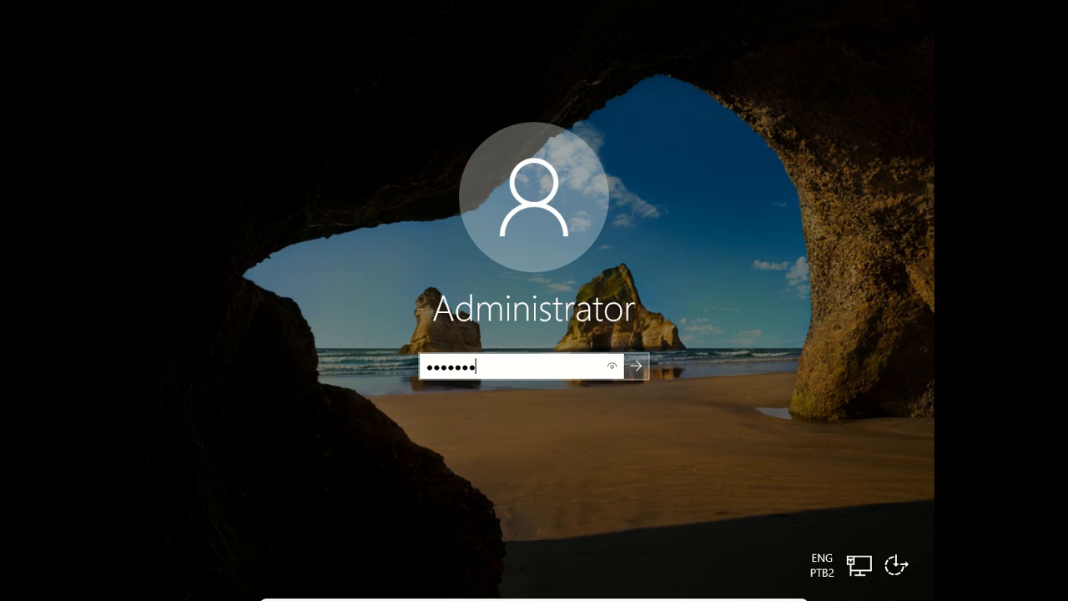
key("Return")
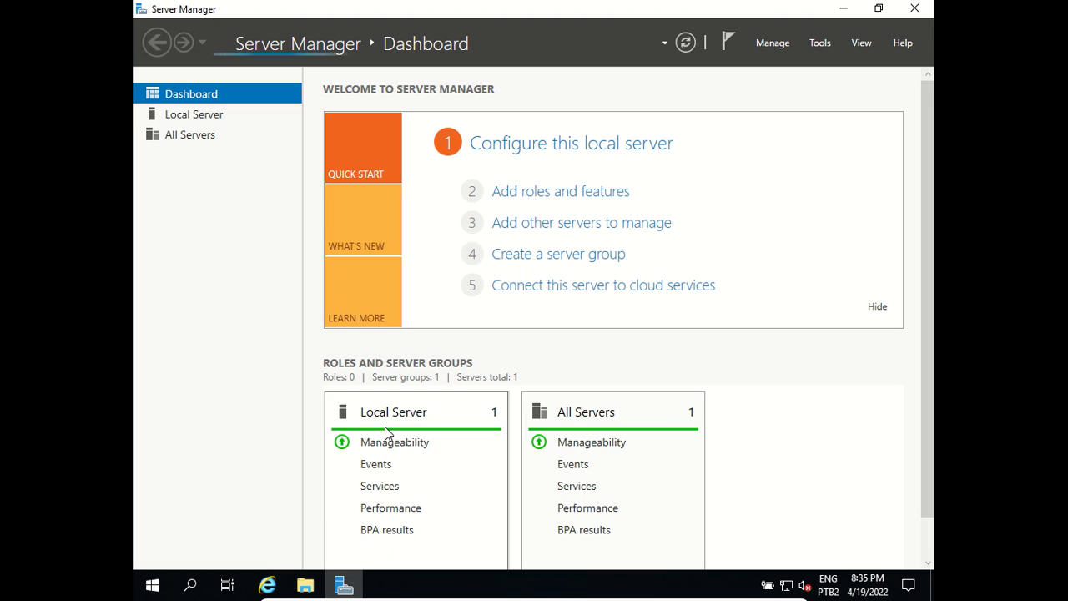
Step: Change DC2's time zone to (UTC-05:00) Eastern Time (US & Canada) from the taskbar clock settings
right_click(880, 590)
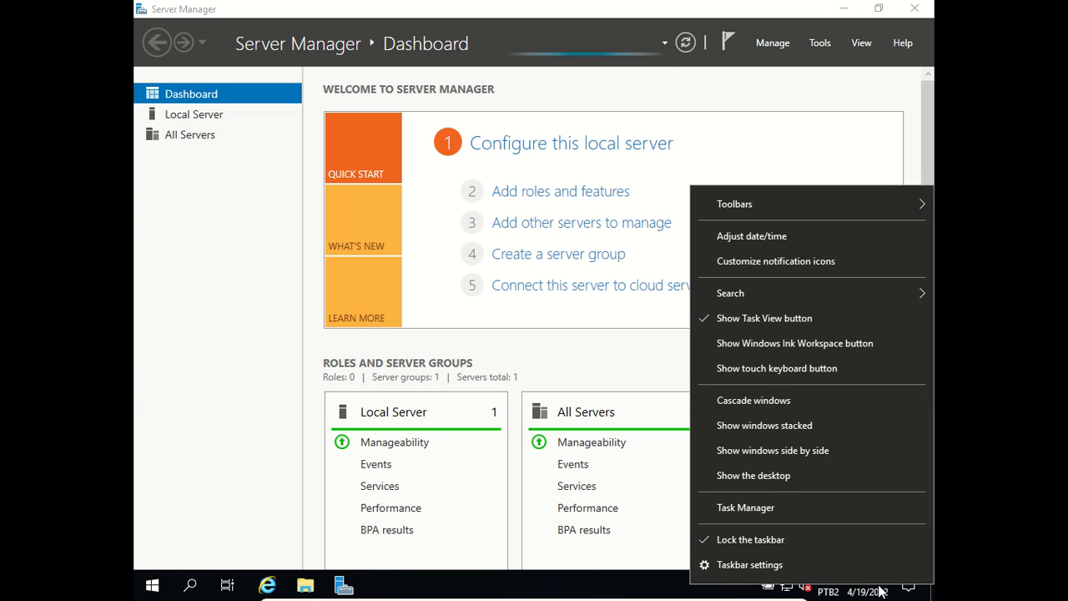
left_click(766, 238)
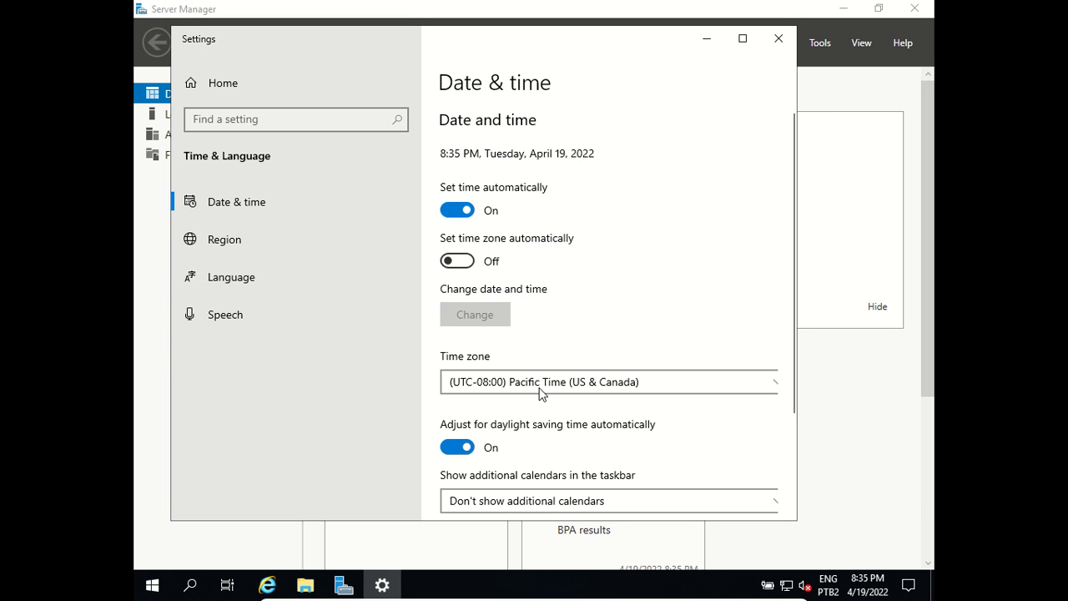
left_click(572, 387)
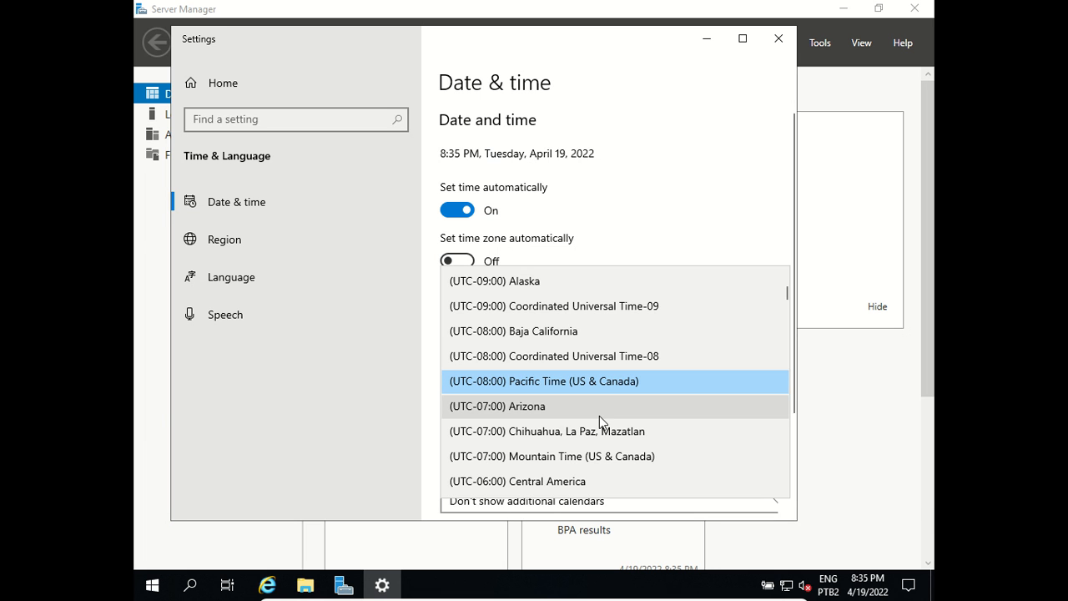
scroll(599, 415, "down", 2)
scroll(599, 417, "down", 2)
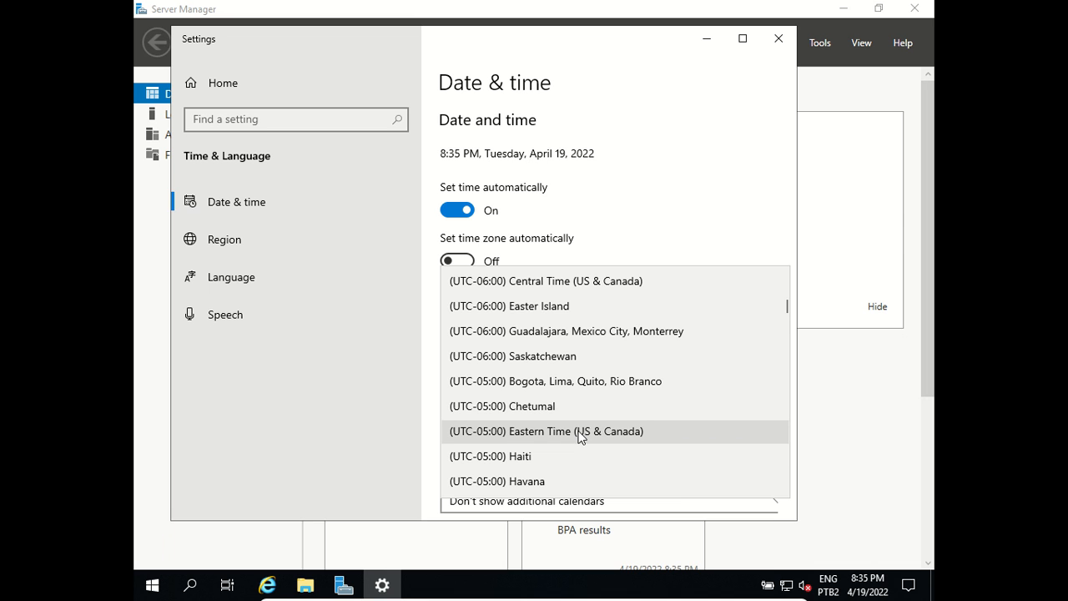
left_click(581, 432)
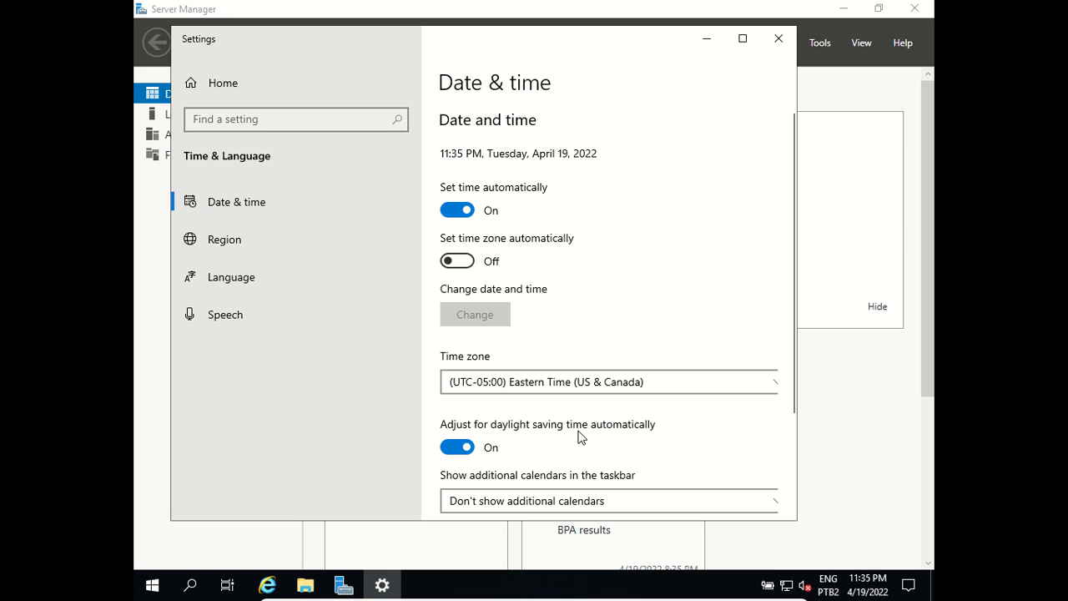
left_click(775, 46)
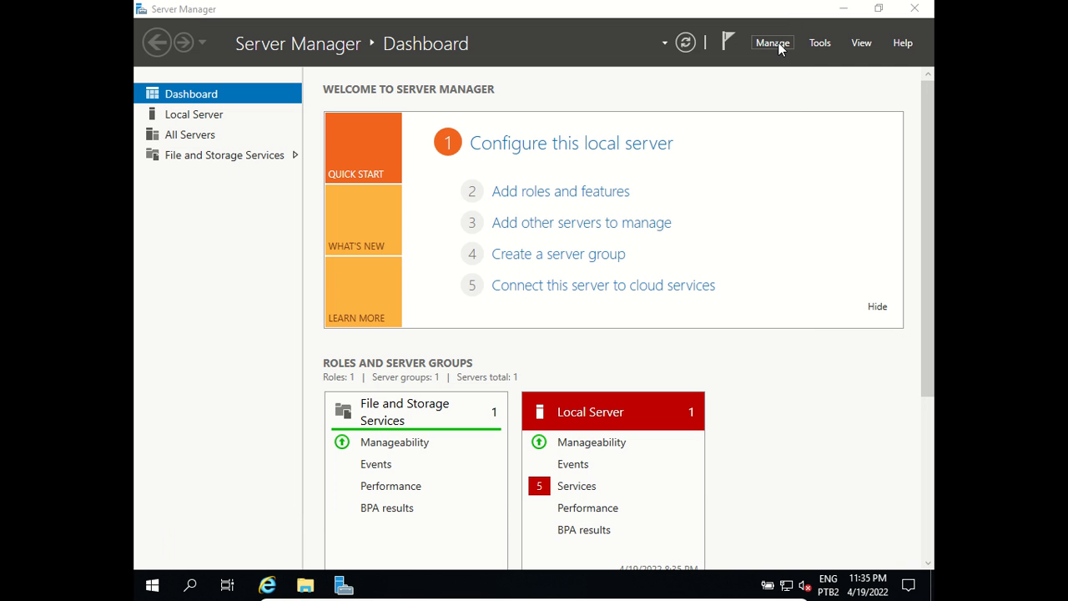
Step: Show the Local Server properties in Server Manager
left_click(185, 117)
left_click(187, 119)
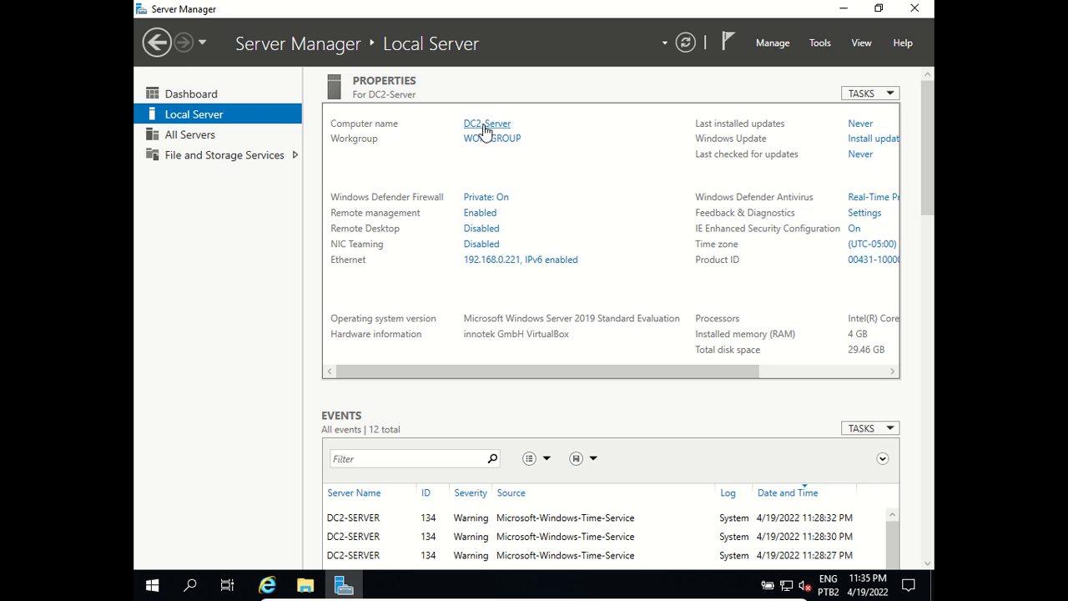
left_click(506, 265)
Step: Ping 192.168.0.220 from Command Prompt, confirming 4 of 4 replies
left_click(192, 586)
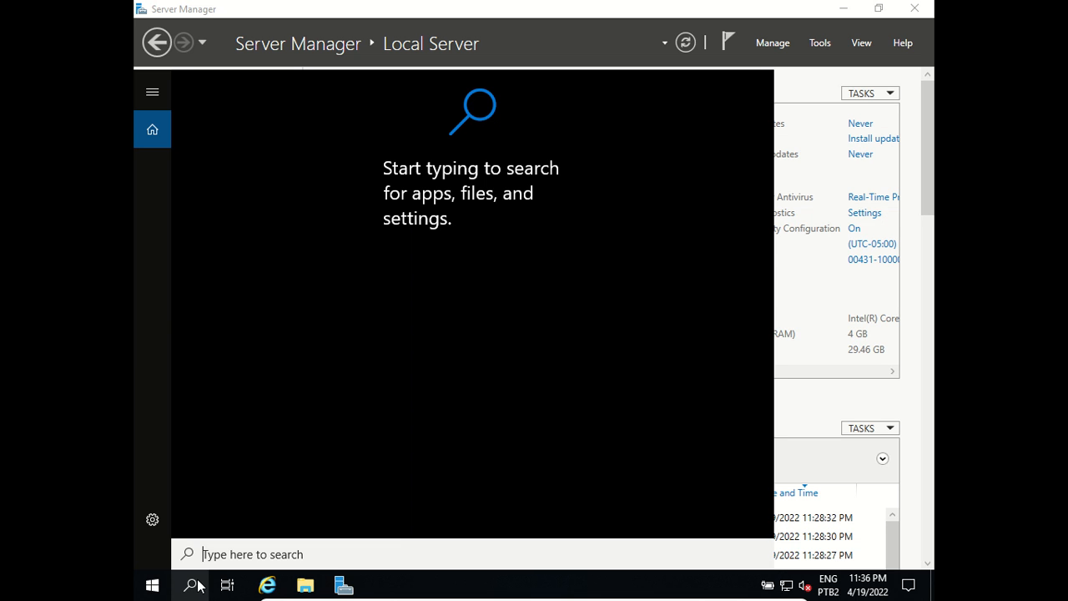
type("cmd")
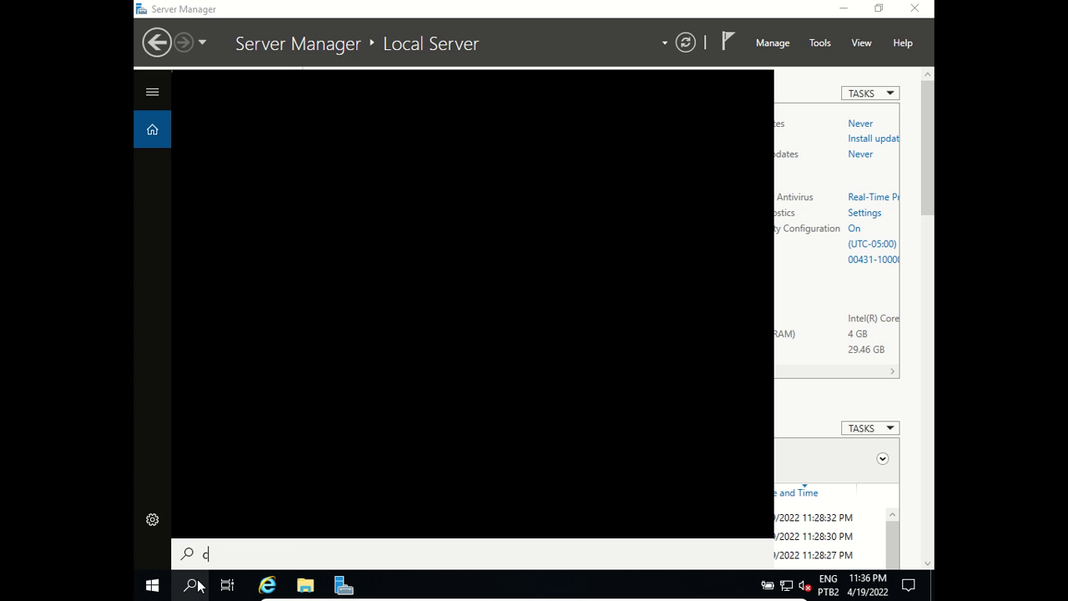
key("Return")
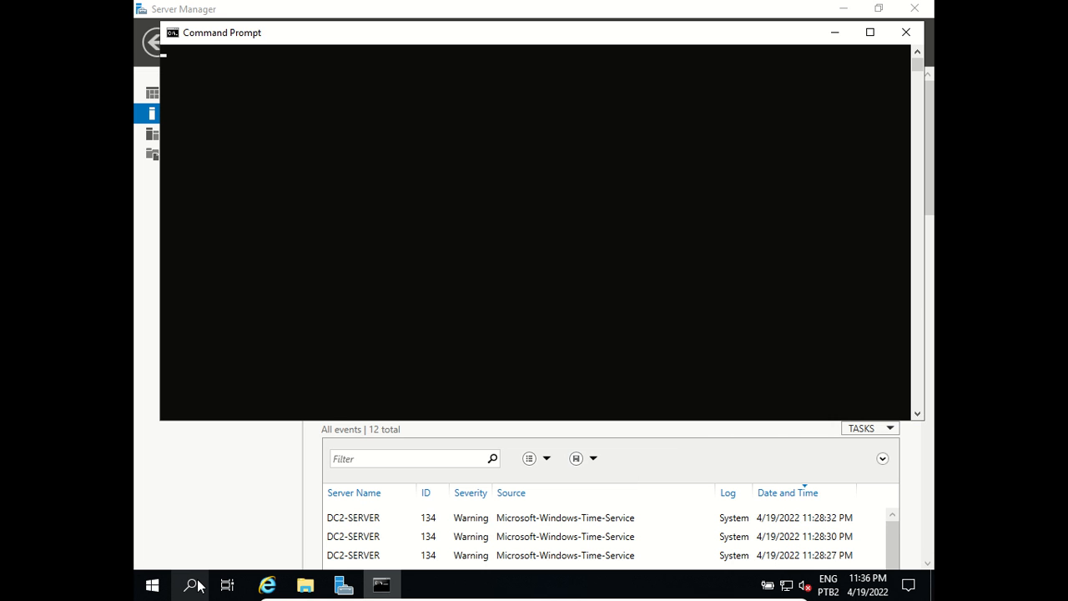
type("ping ")
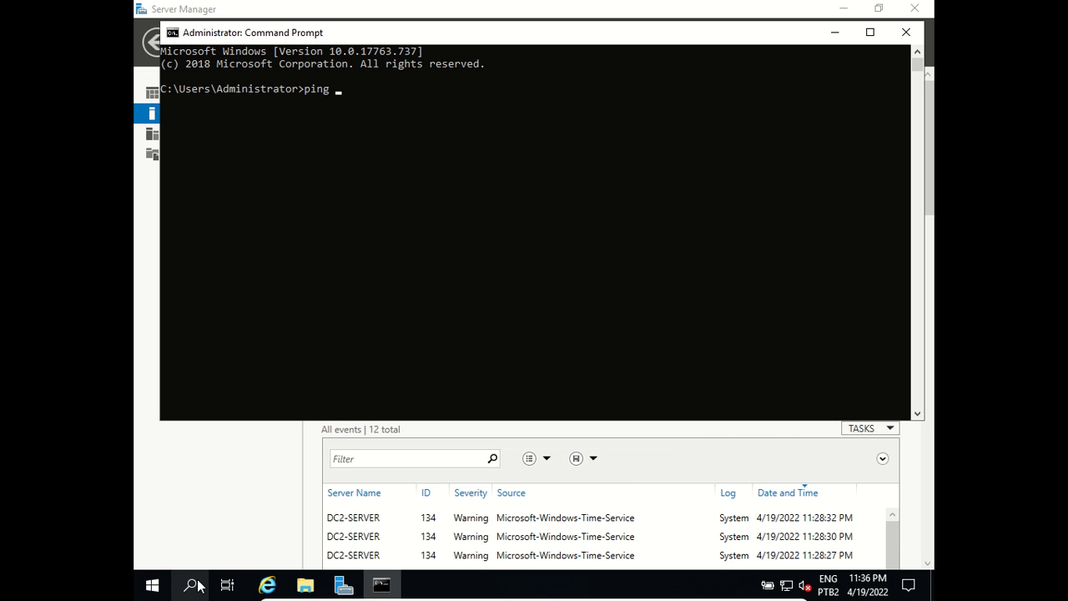
type("192.168.0.")
type("220")
key("Return")
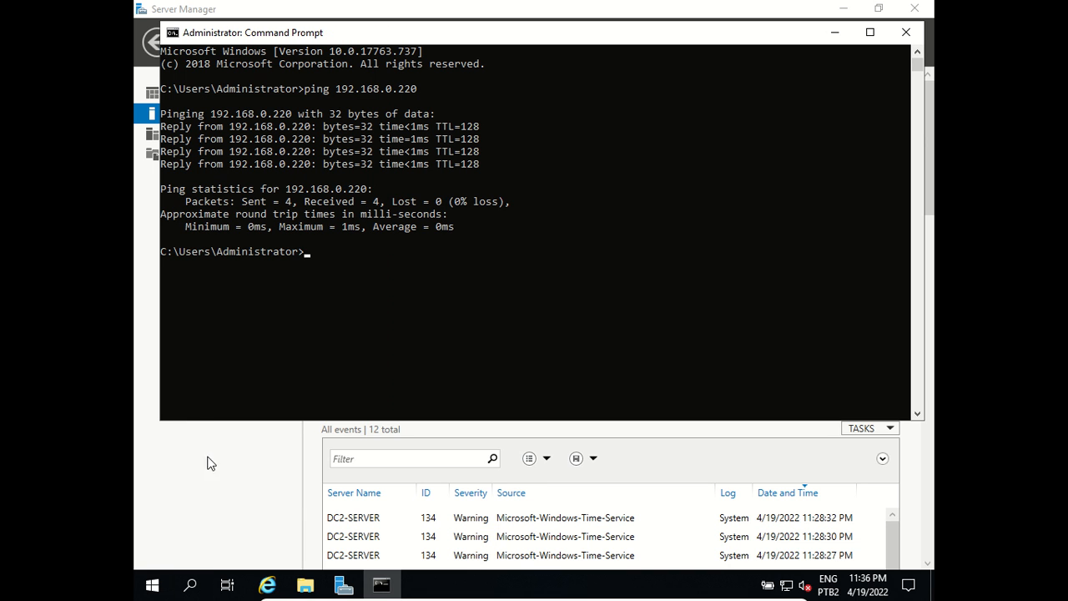
left_click(907, 33)
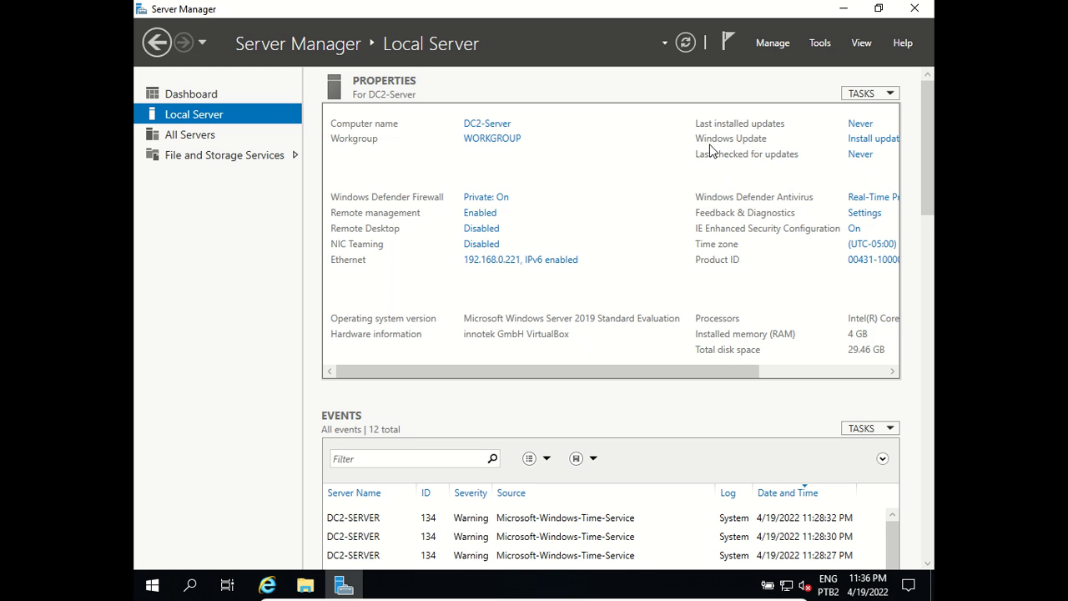
Step: Uncheck Internet Protocol Version 6 (TCP/IPv6) in the Ethernet adapter's properties and save
left_click(479, 262)
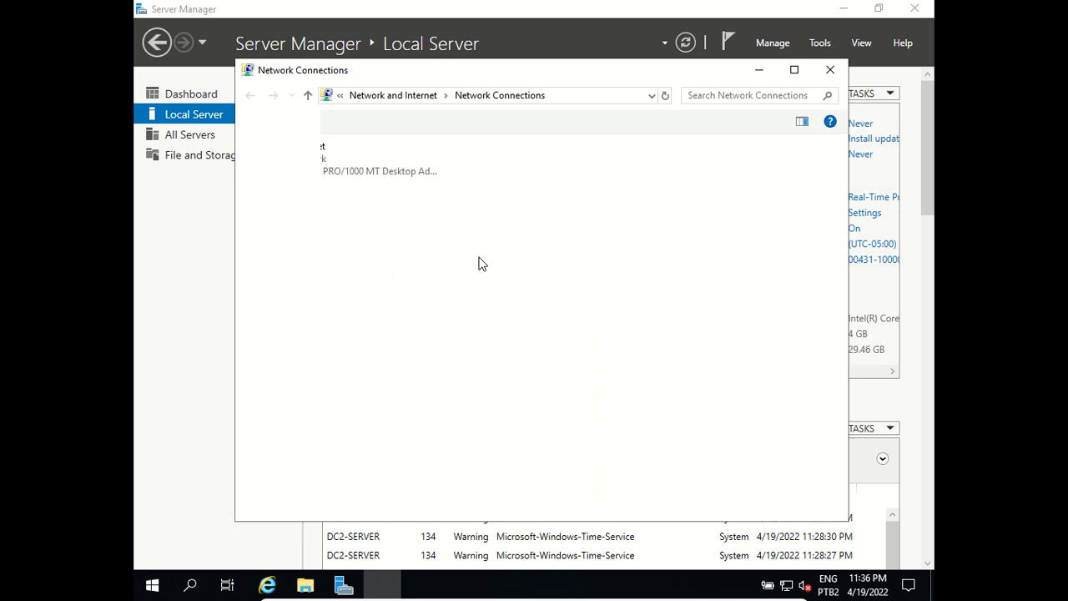
right_click(322, 170)
left_click(369, 320)
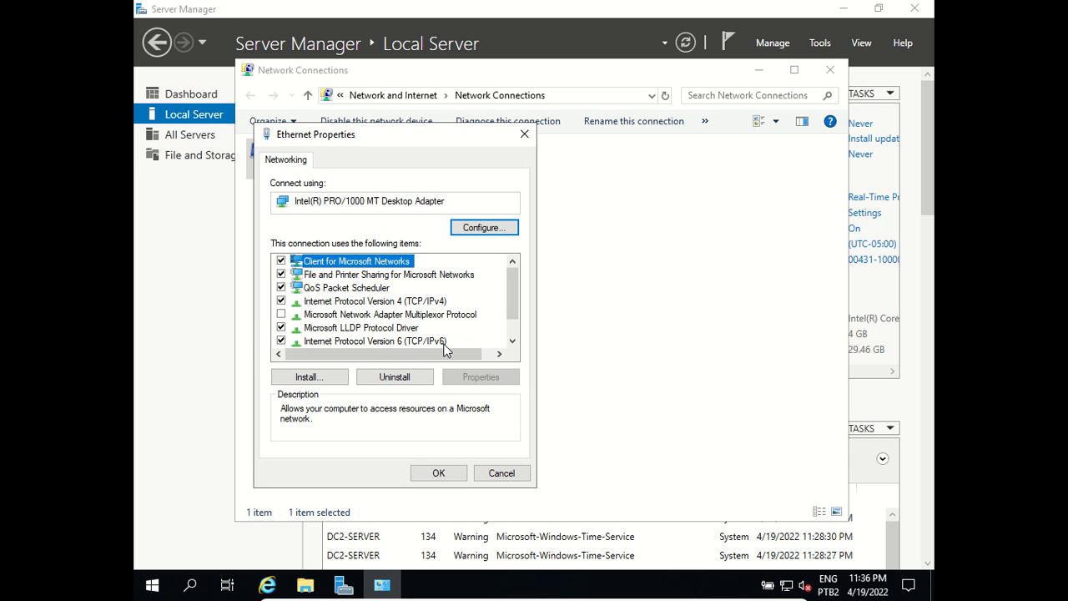
left_click(281, 342)
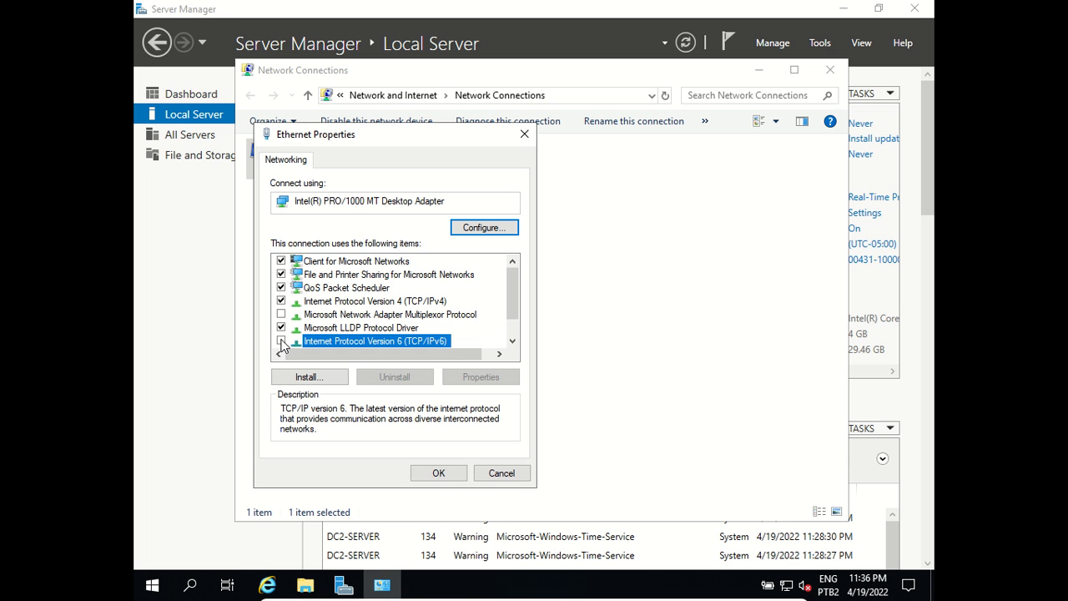
left_click(437, 473)
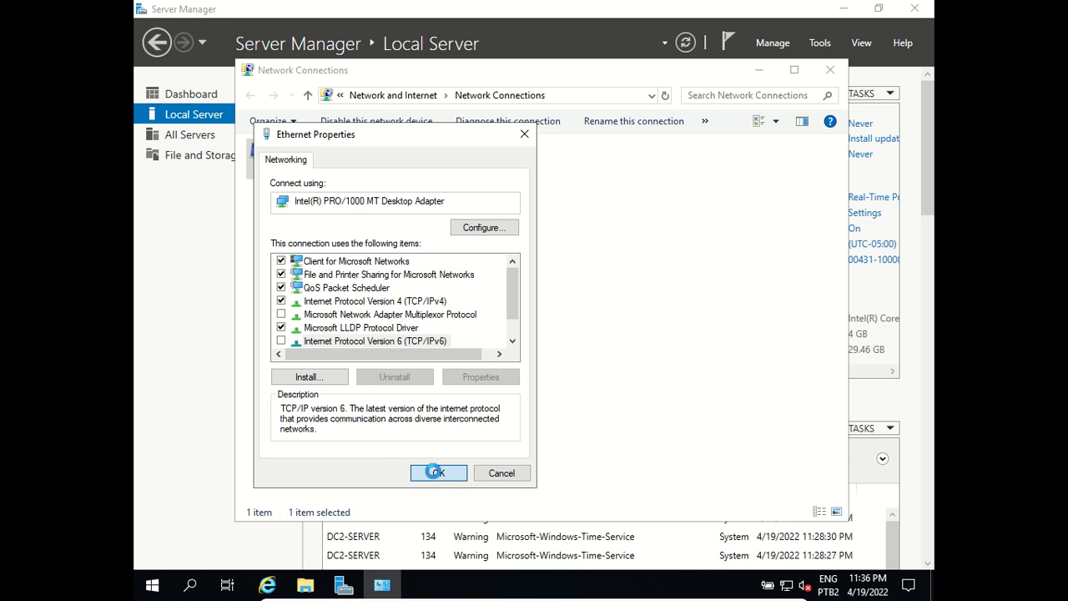
left_click(829, 72)
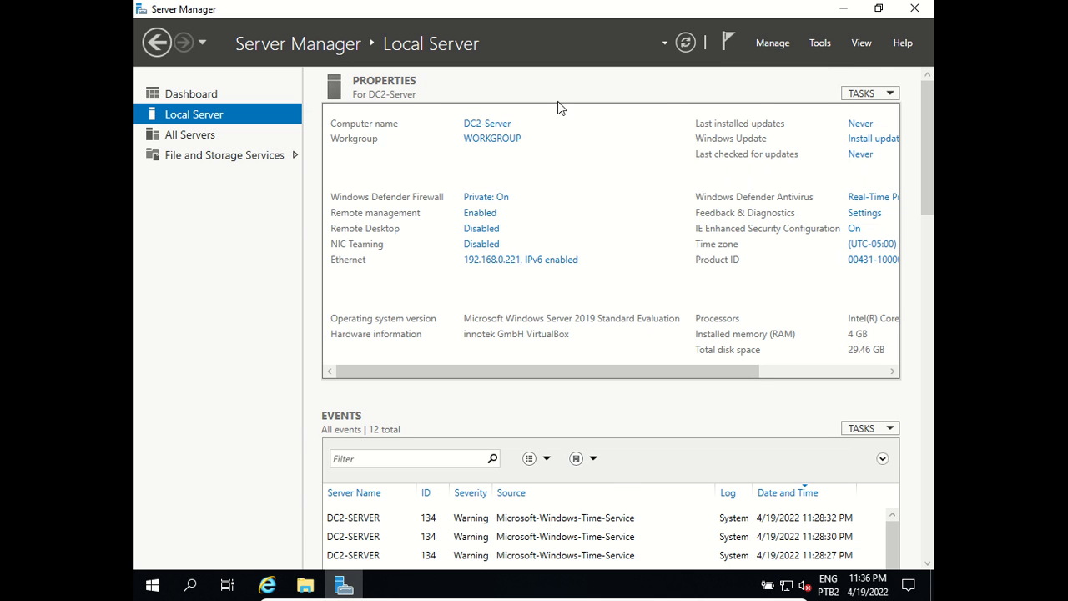
Step: Launch Add Roles and Features with role-based installation and DC2-Server as destination
left_click(180, 93)
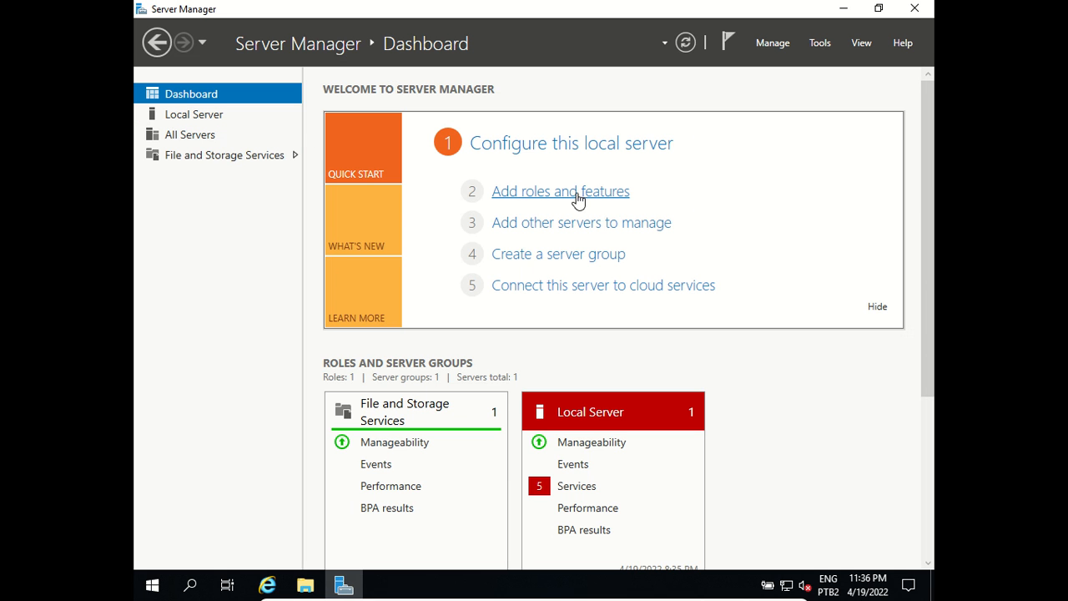
left_click(547, 192)
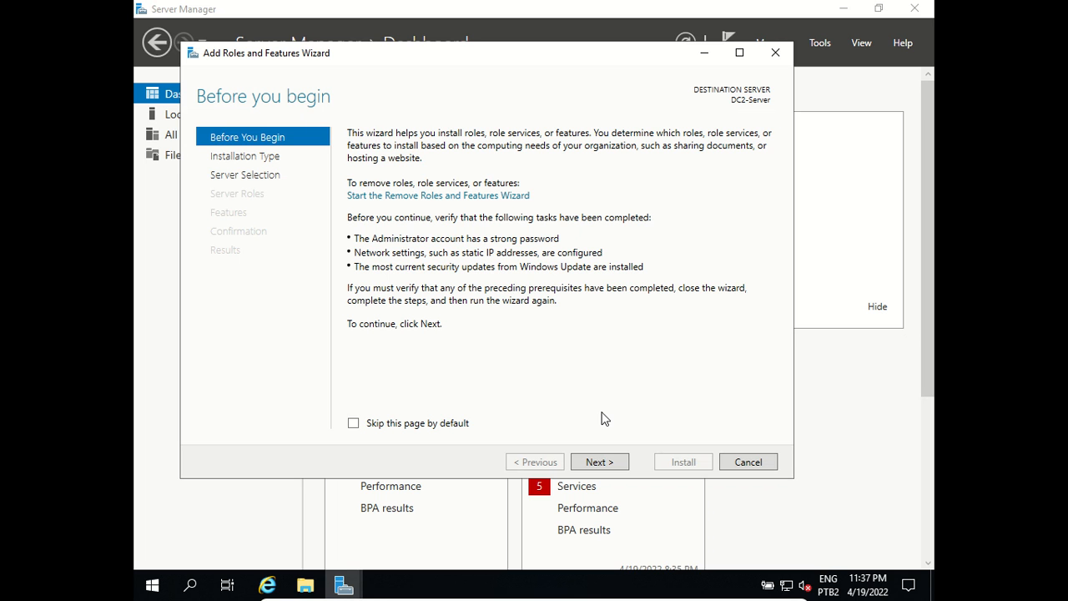
left_click(601, 463)
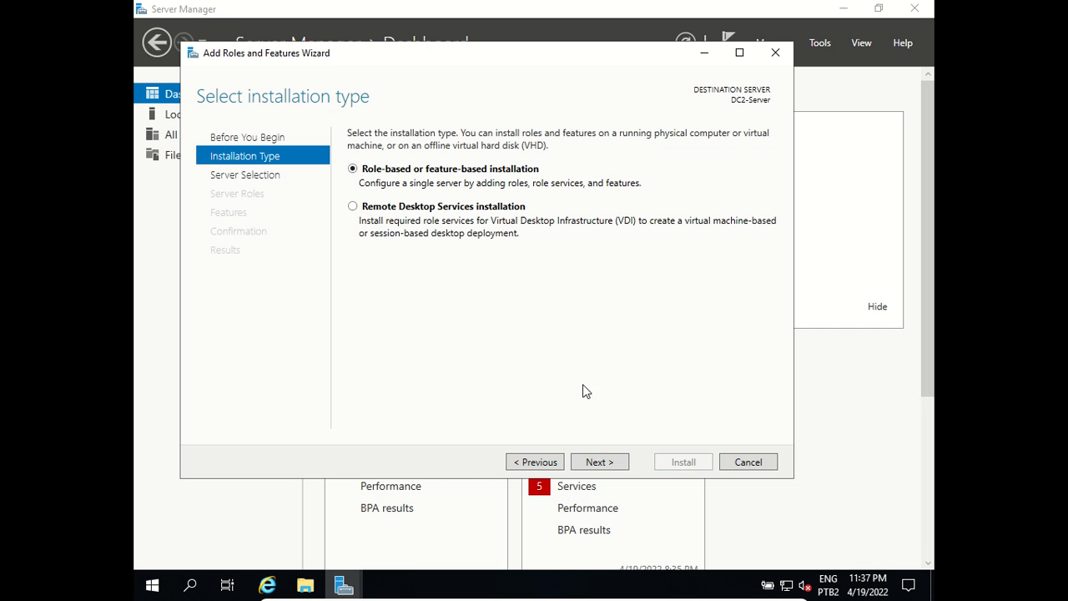
left_click(606, 463)
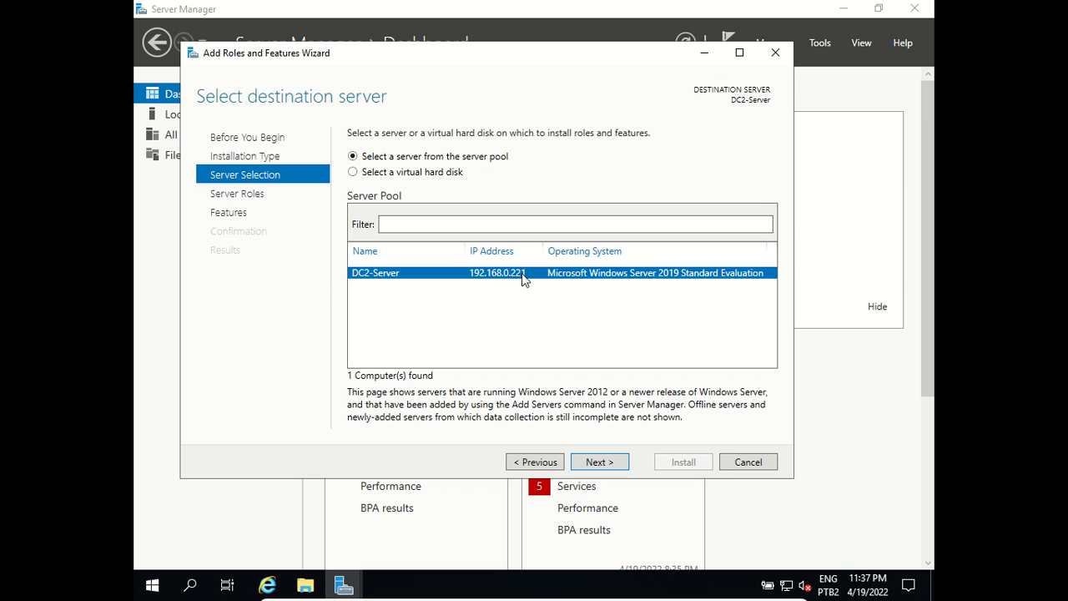
left_click(596, 462)
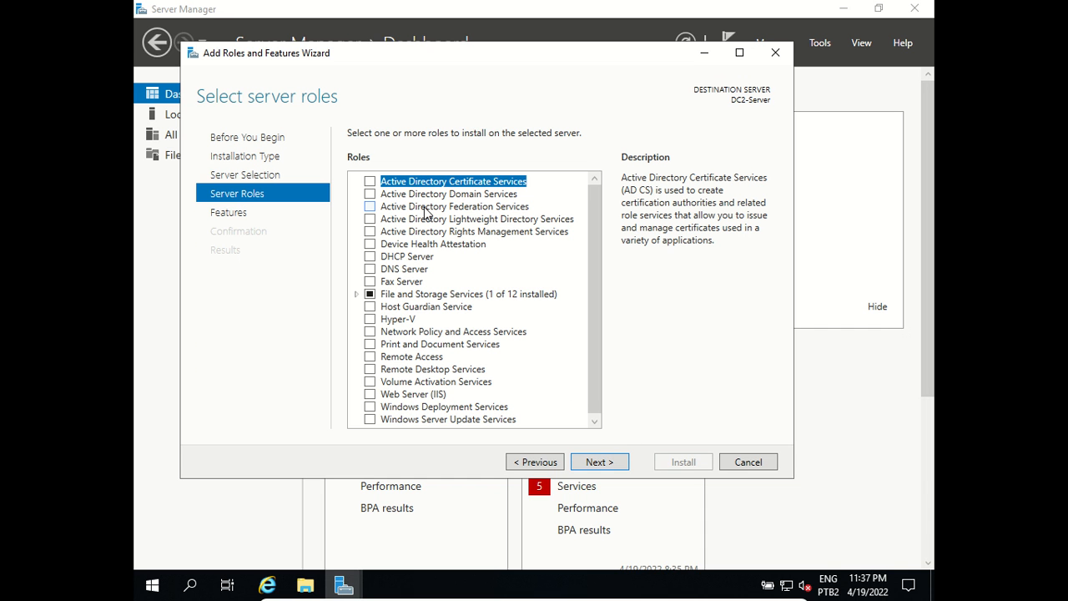
Step: Select Active Directory Domain Services with its management features and advance to confirmation
left_click(369, 194)
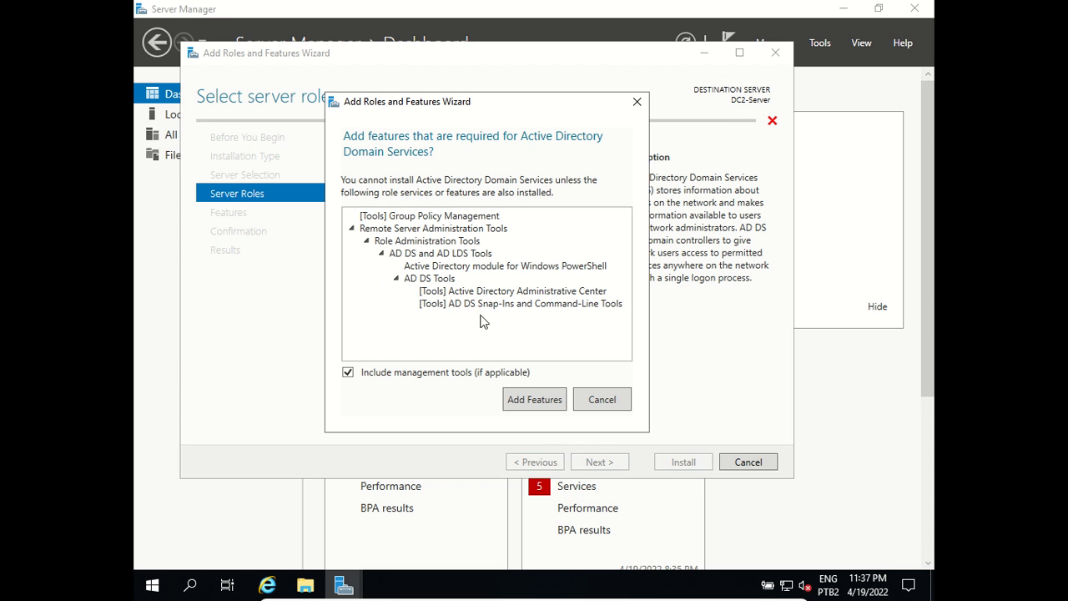
left_click(534, 400)
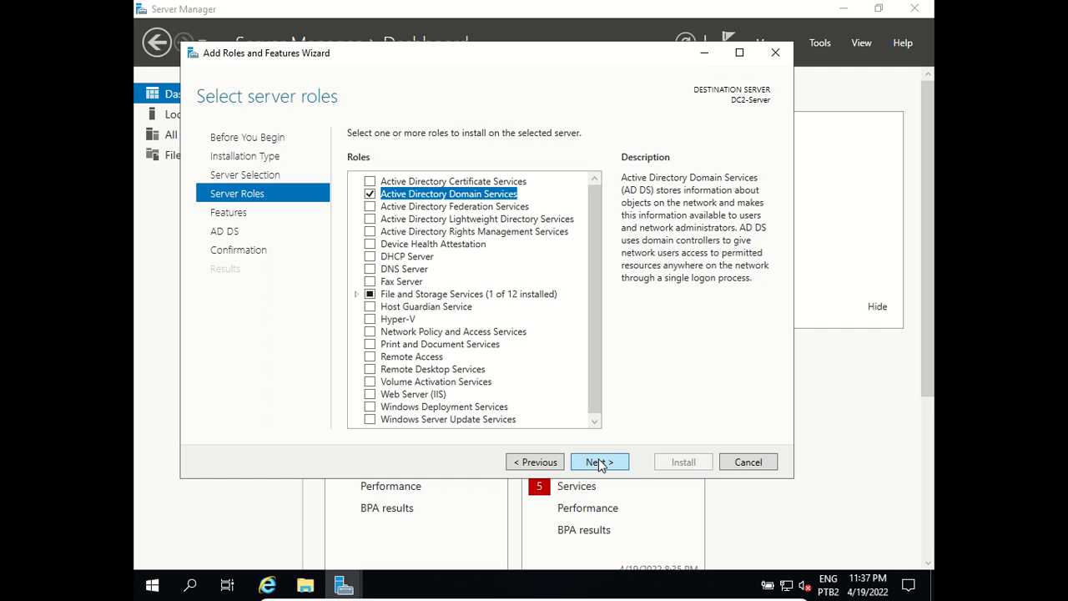
left_click(599, 462)
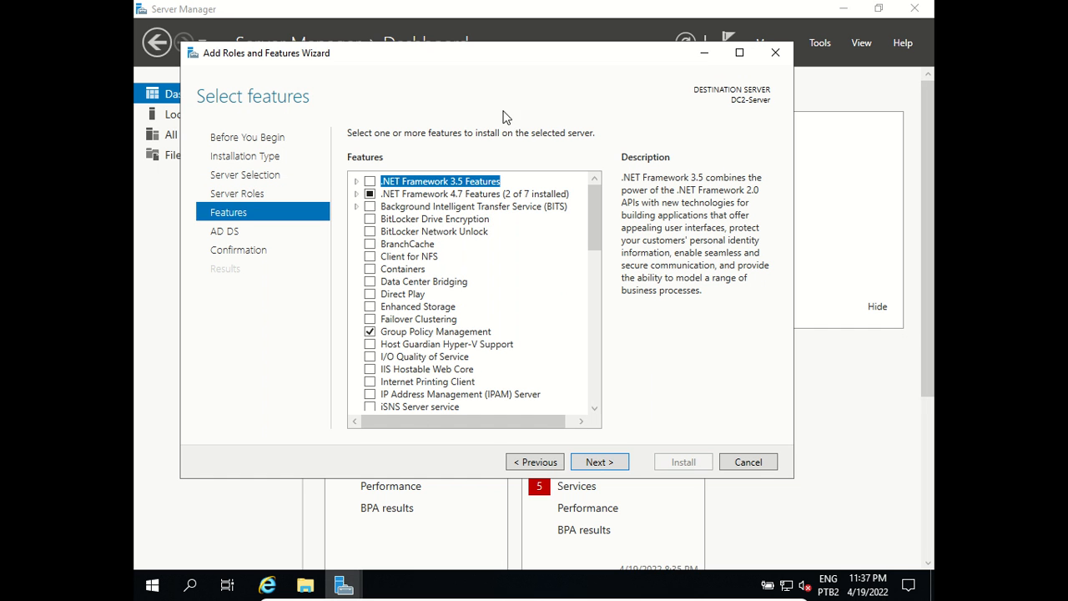
left_click(590, 466)
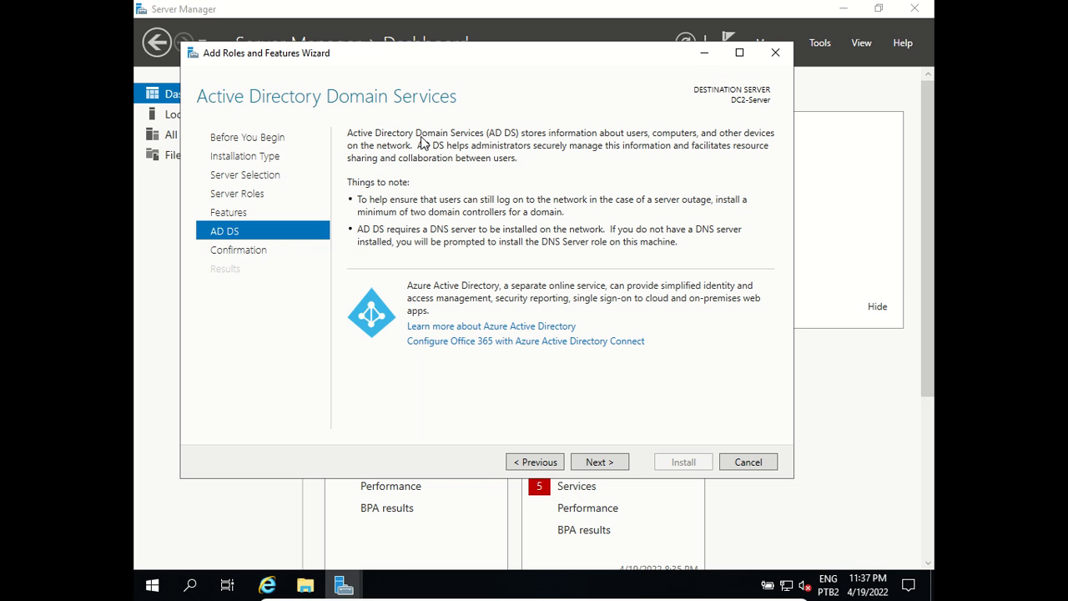
left_click(595, 465)
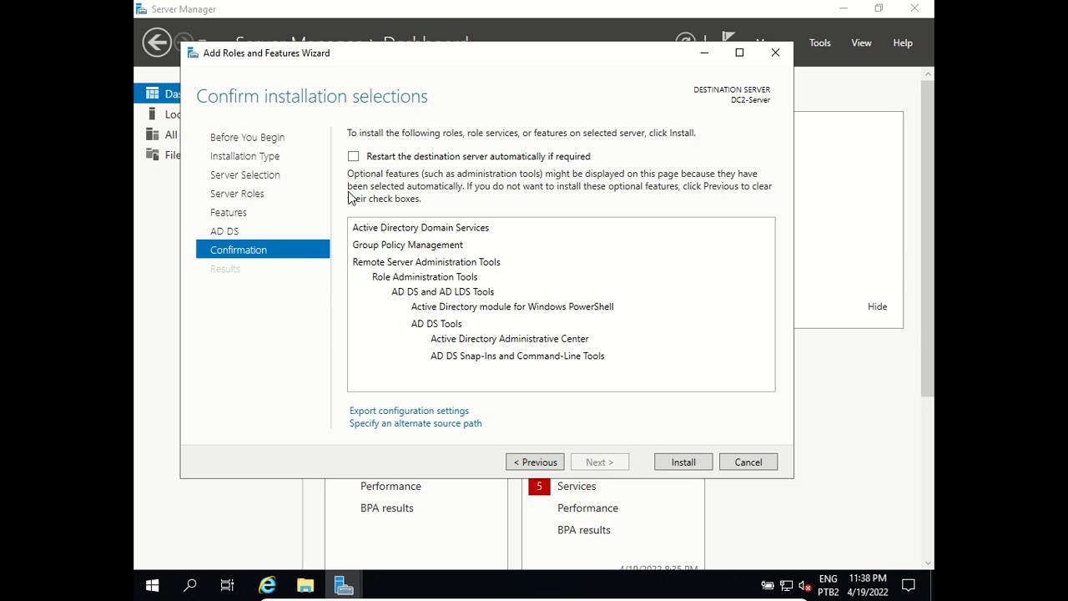
Step: Install Active Directory Domain Services and its management tools on DC2-Server
left_click(683, 462)
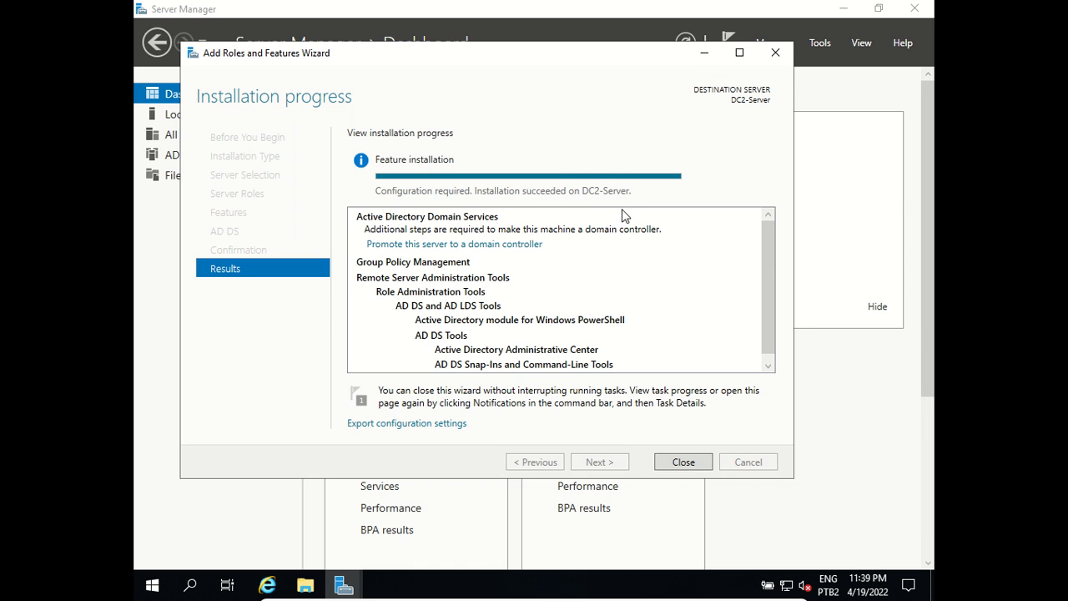
Step: Close the finished wizard and choose 'Promote this server to a domain controller' from notifications
left_click(682, 462)
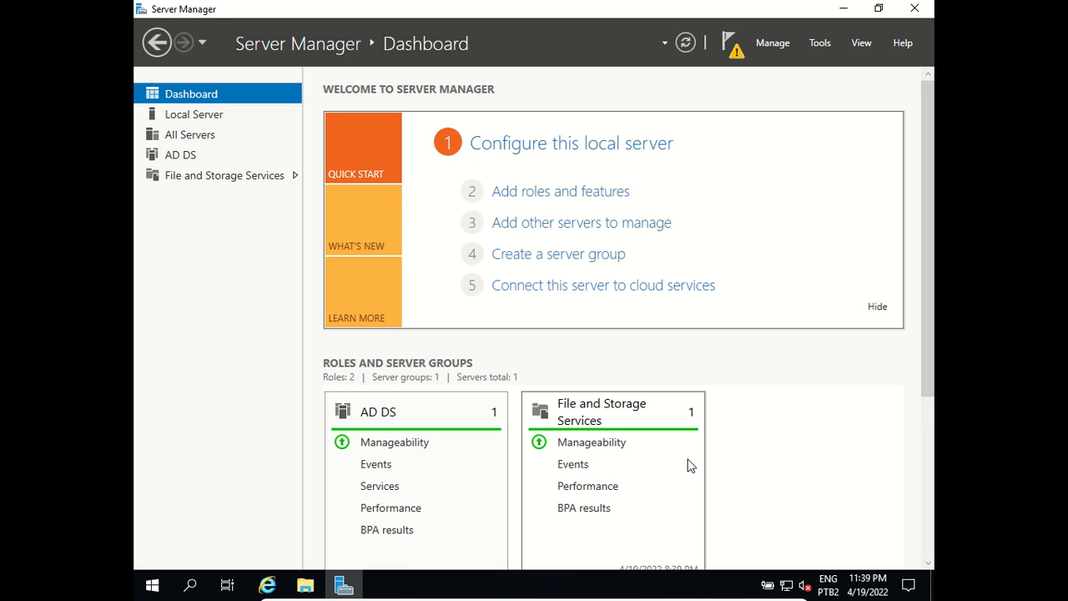
left_click(734, 59)
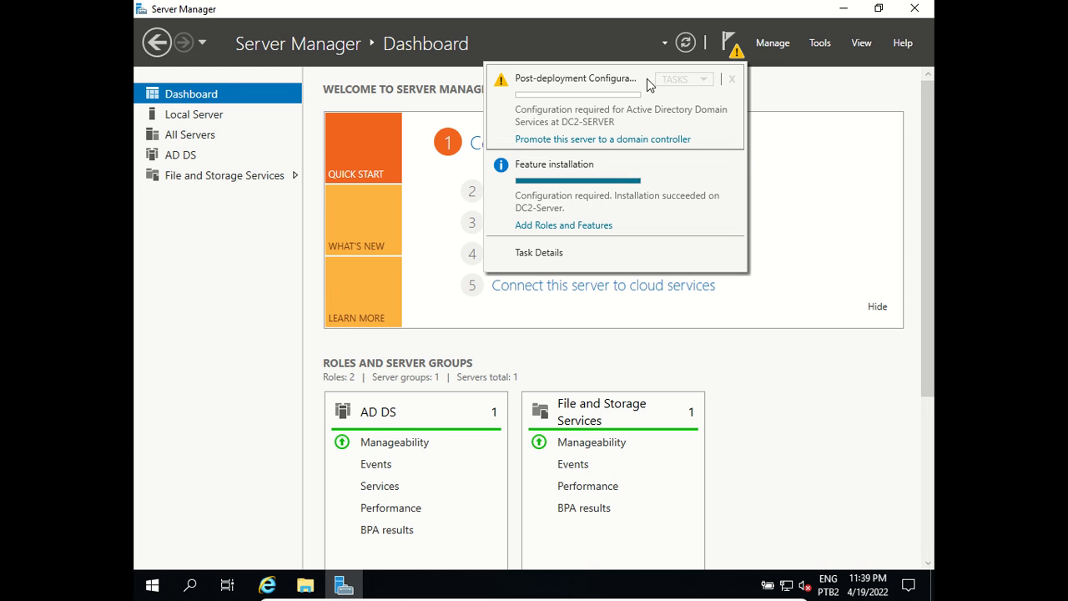
left_click(590, 140)
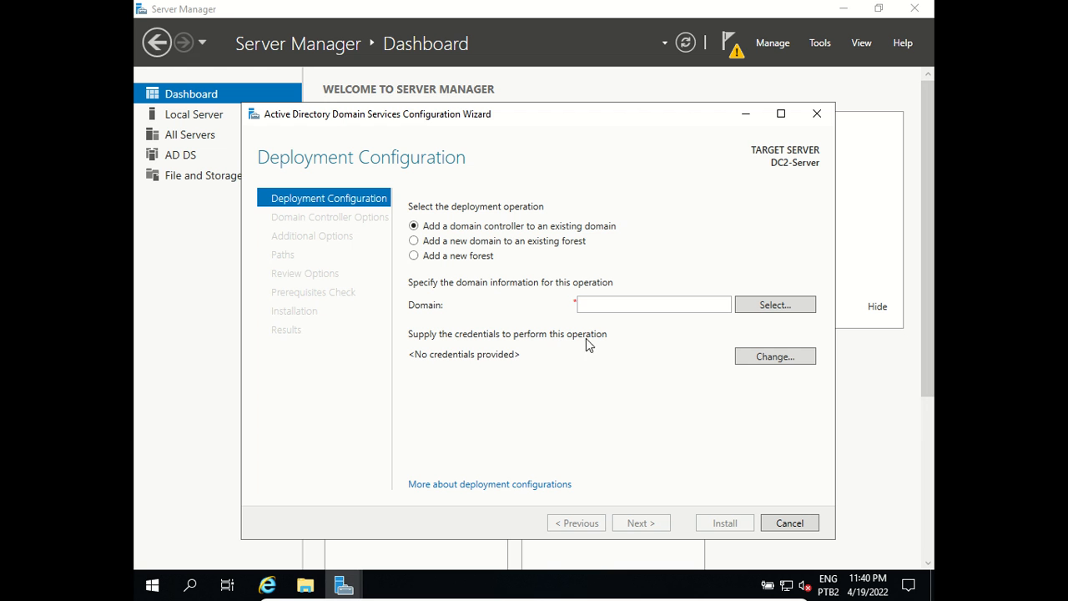
Step: Supply the domain administrator account name and password as deployment credentials
left_click(769, 361)
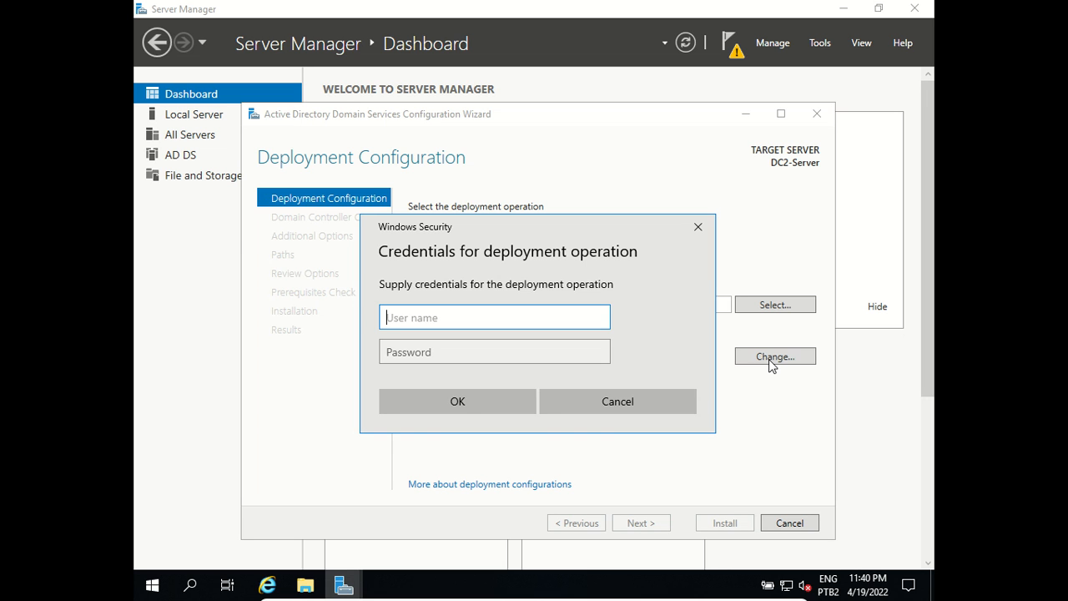
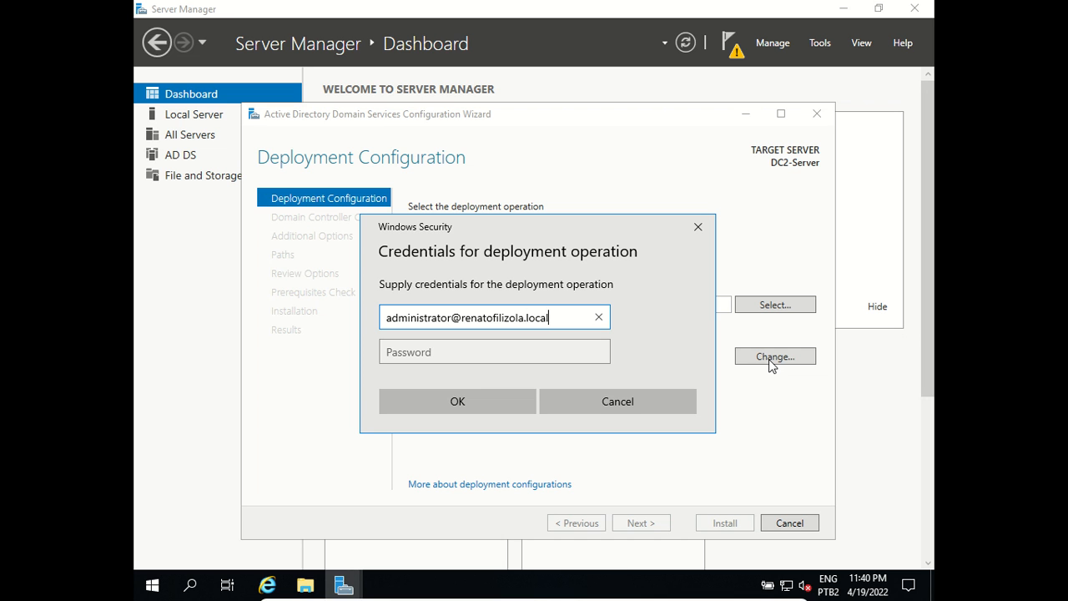
key("Tab")
type("••••••••••")
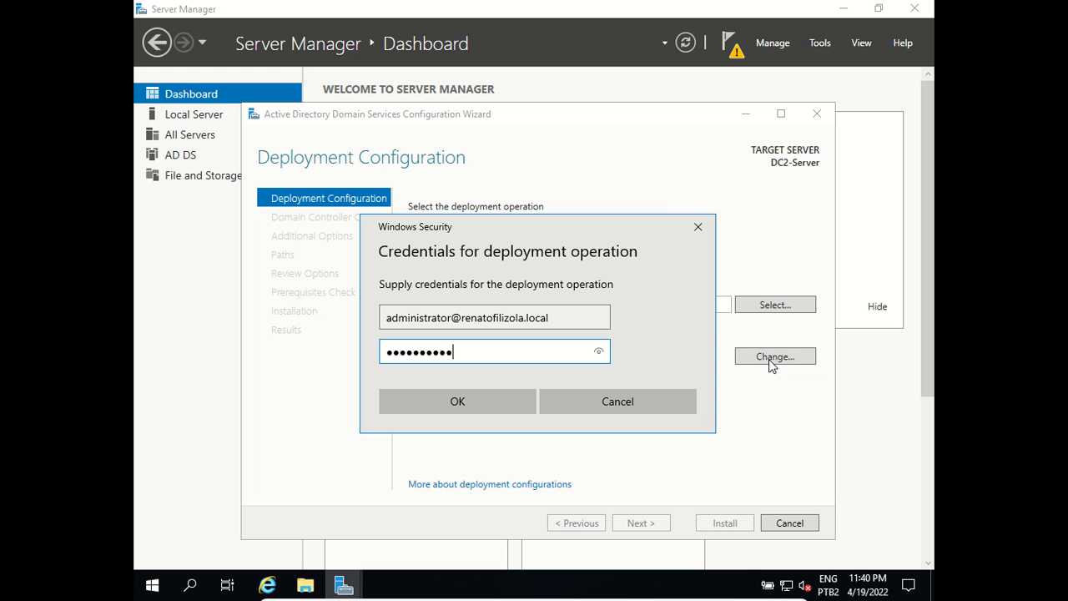
type("•")
left_click(467, 399)
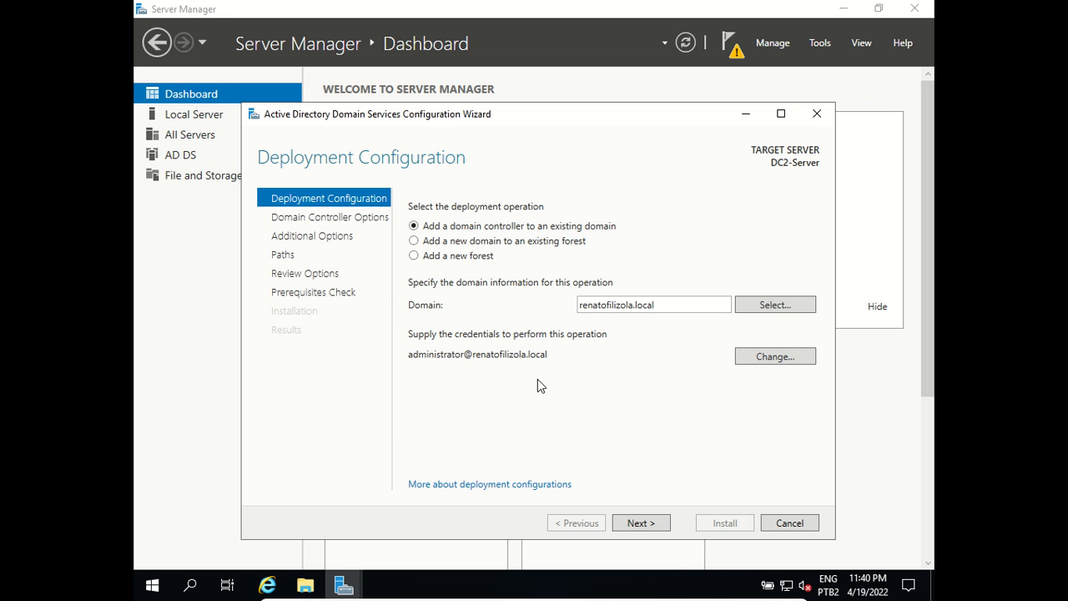
Step: Pick the existing domain from the forest's domain list
left_click_drag(667, 303, 595, 310)
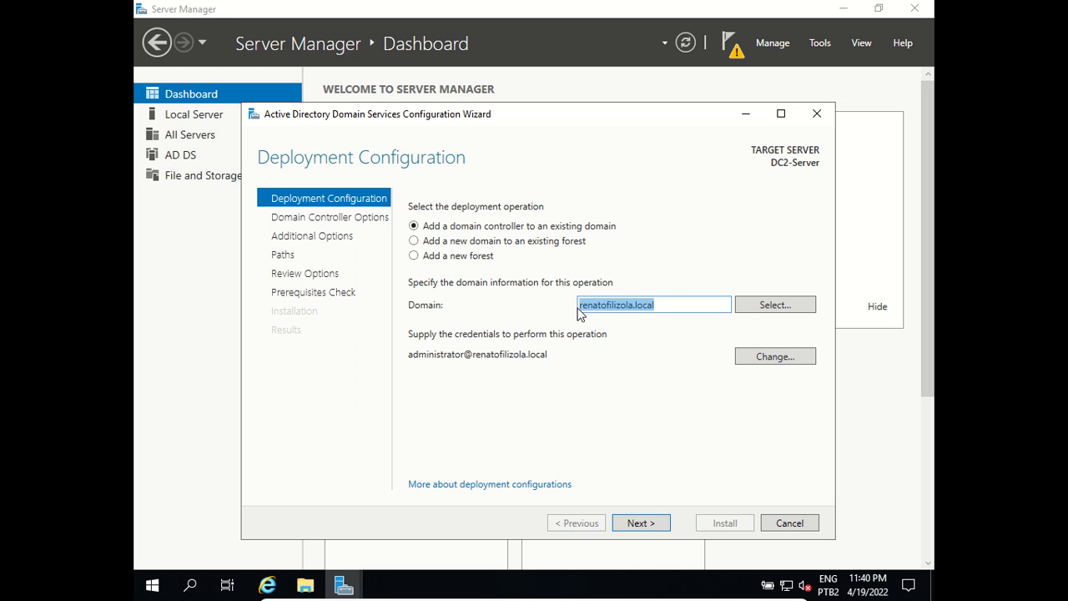
left_click(674, 308)
left_click(753, 305)
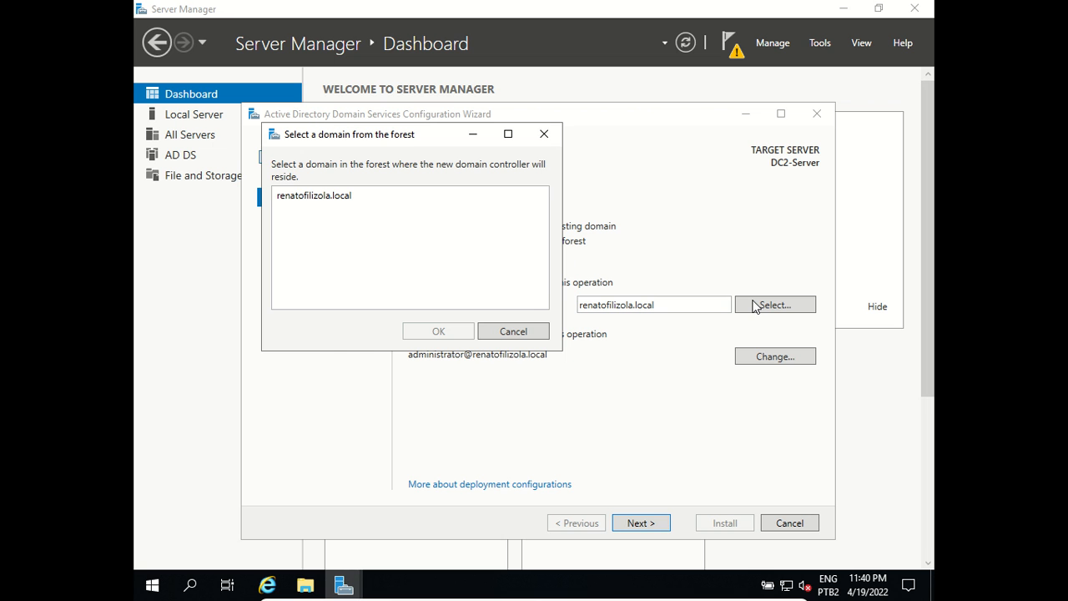
left_click(287, 198)
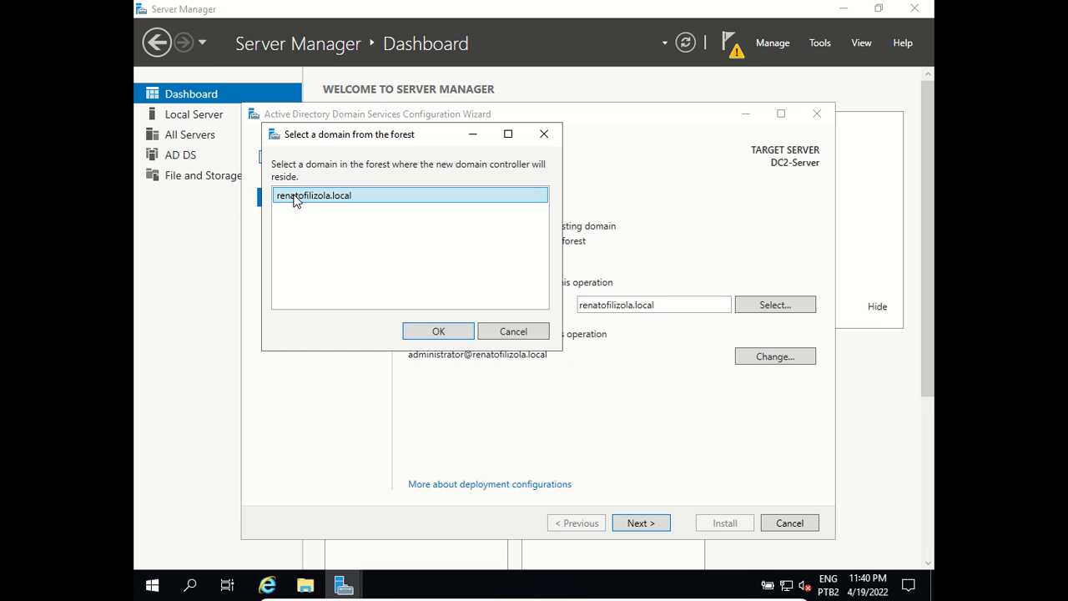
left_click(435, 332)
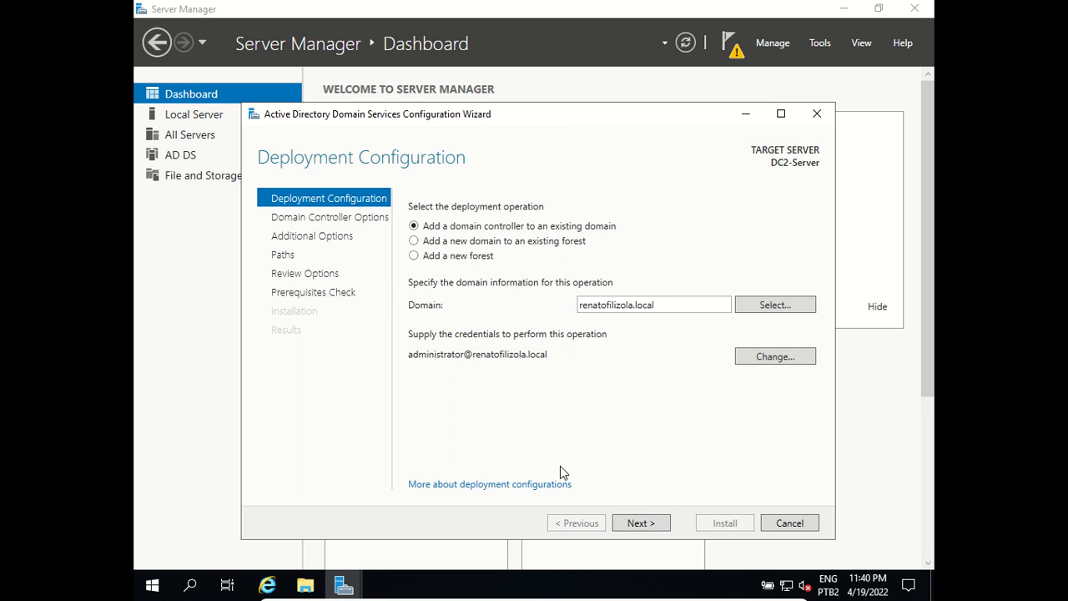
Step: Enter and confirm the Directory Services Restore Mode password
left_click(641, 524)
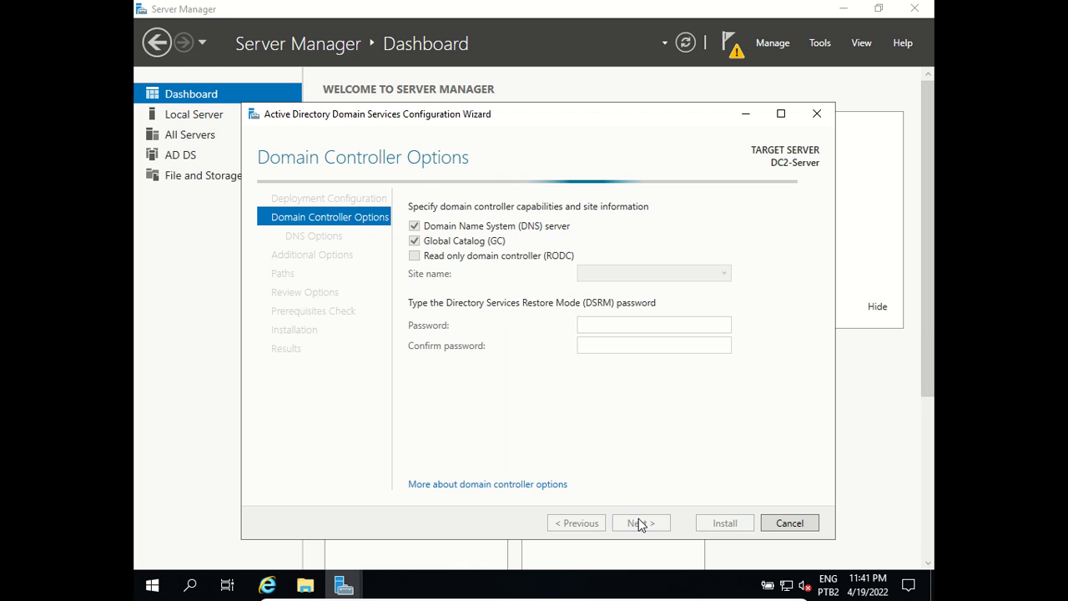
left_click(607, 324)
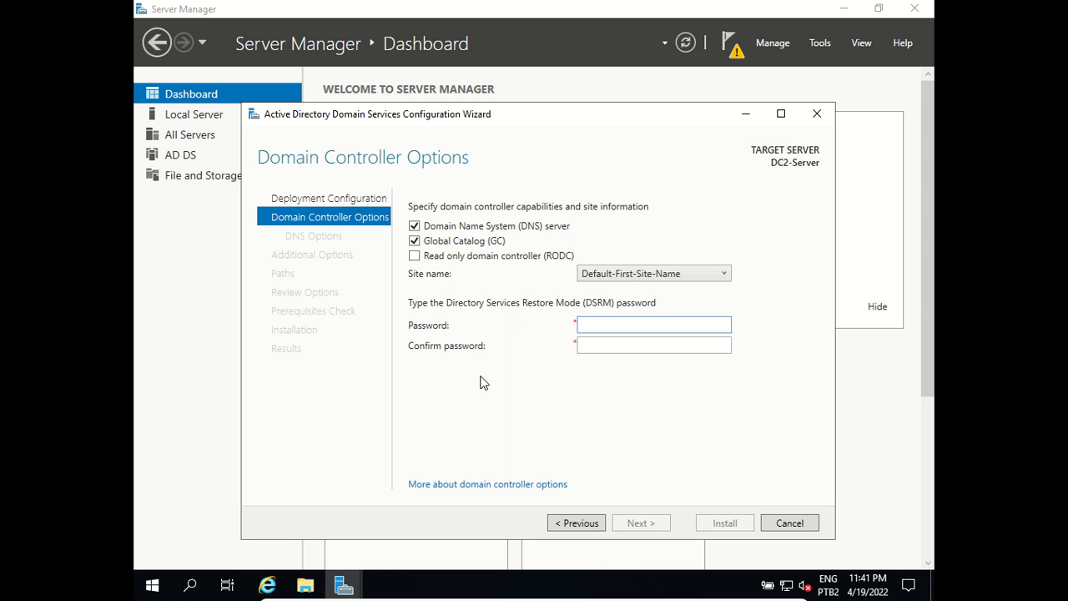
type("••••••••••")
key("Tab")
type("•••••••••••")
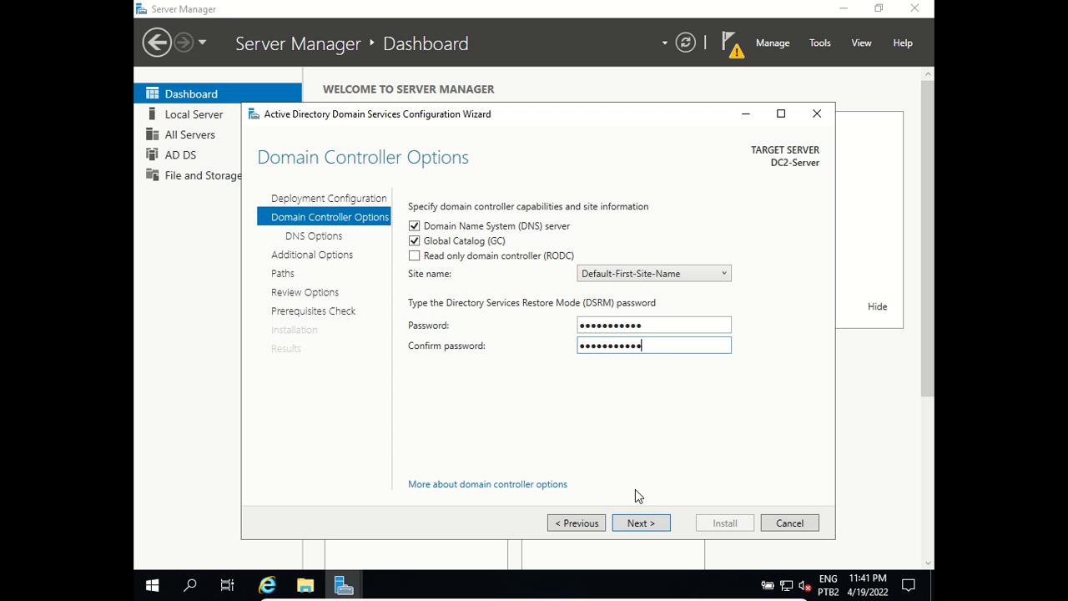
Step: Advance to DNS Options and dismiss the DNS delegation warning
left_click(640, 522)
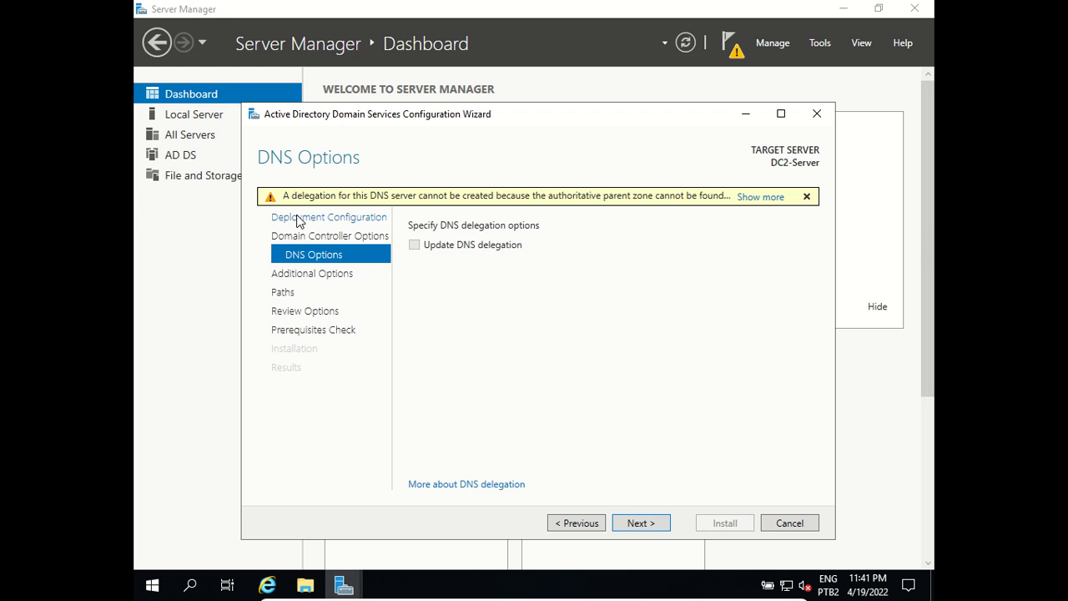
mouse_move(372, 206)
left_click(805, 196)
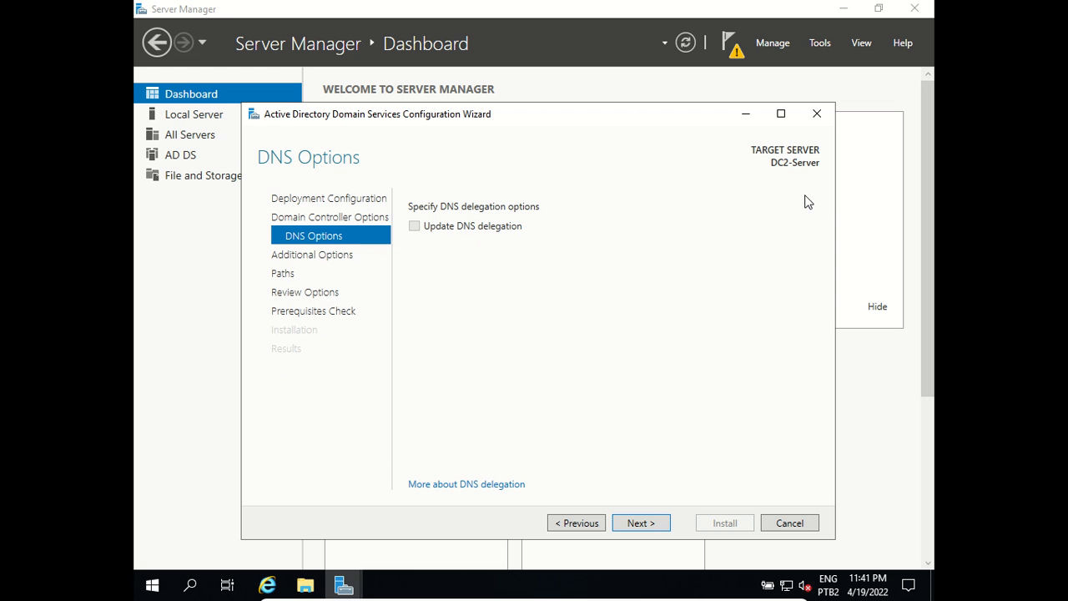
Step: On Additional Options, set replication to come from DC1-Server
left_click(640, 523)
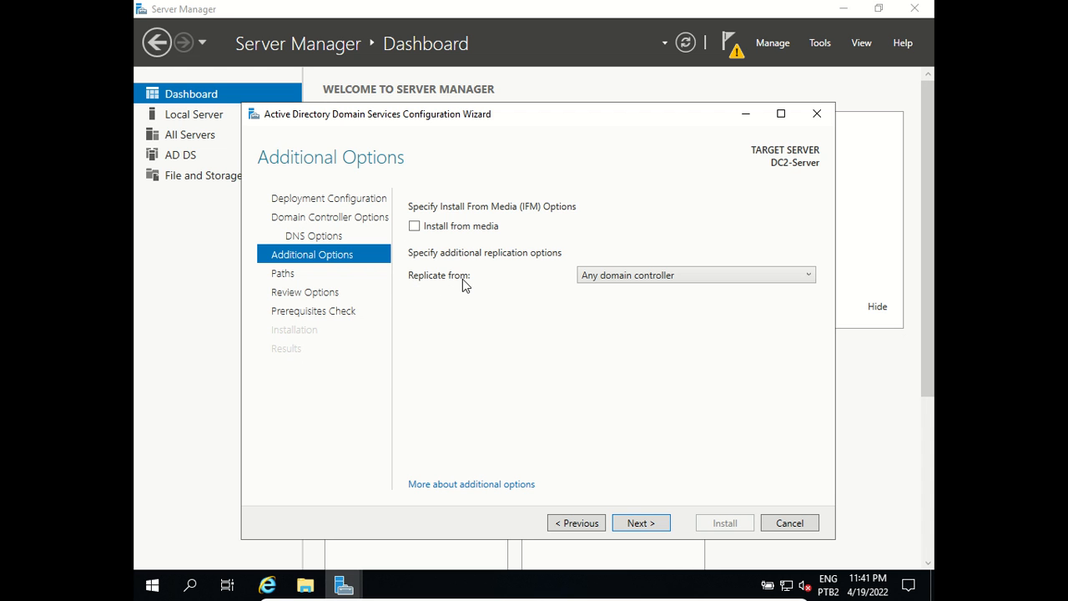
left_click(705, 276)
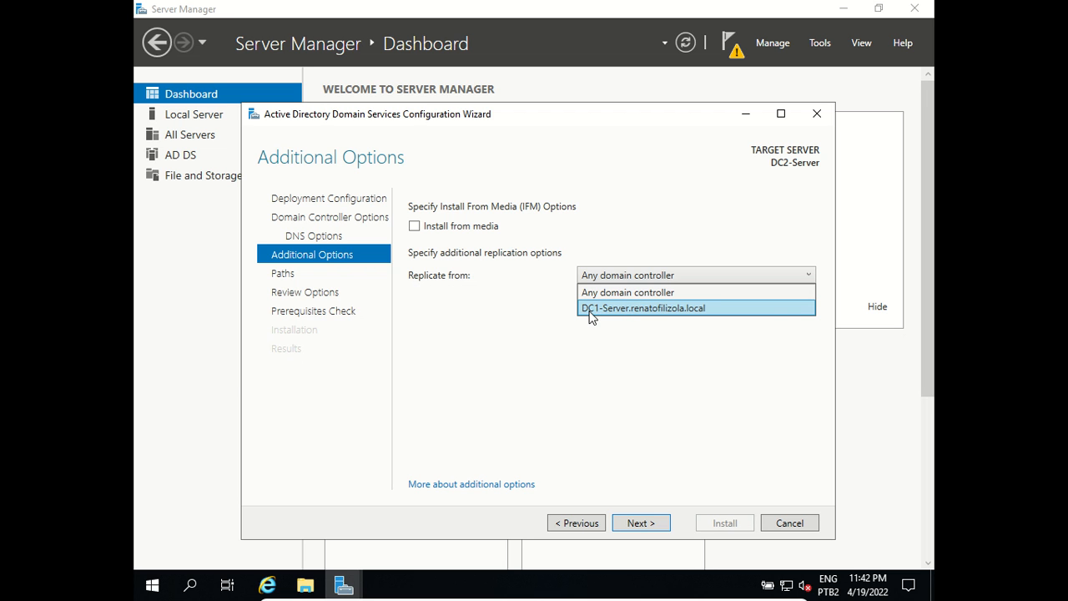
left_click(655, 308)
Step: Keep the default C:\Windows\NTDS and C:\Windows\SYSVOL paths and proceed to Review Options
left_click(631, 521)
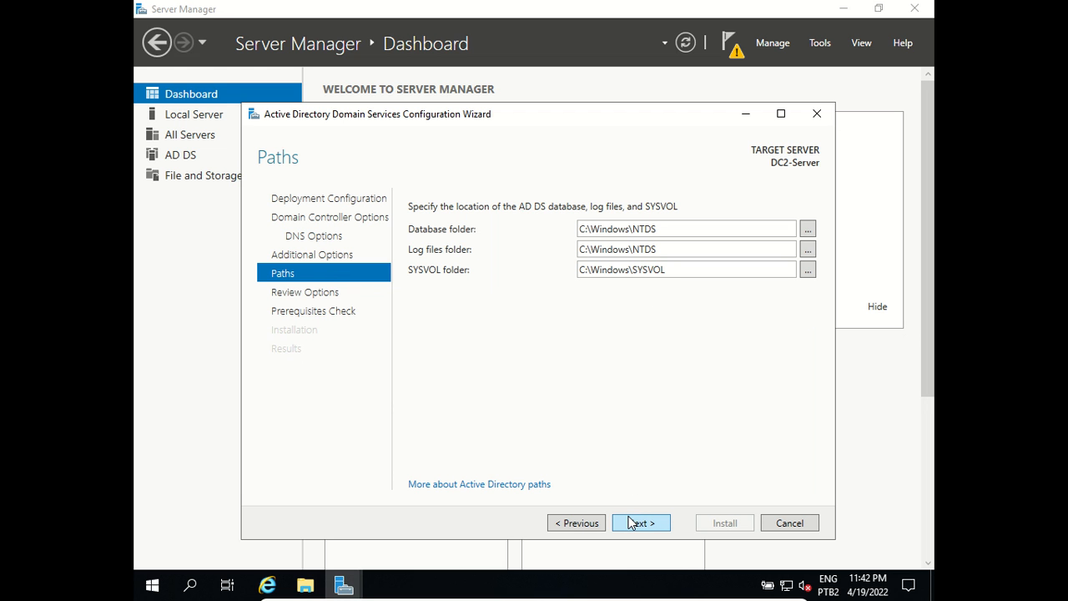
left_click_drag(698, 228, 574, 237)
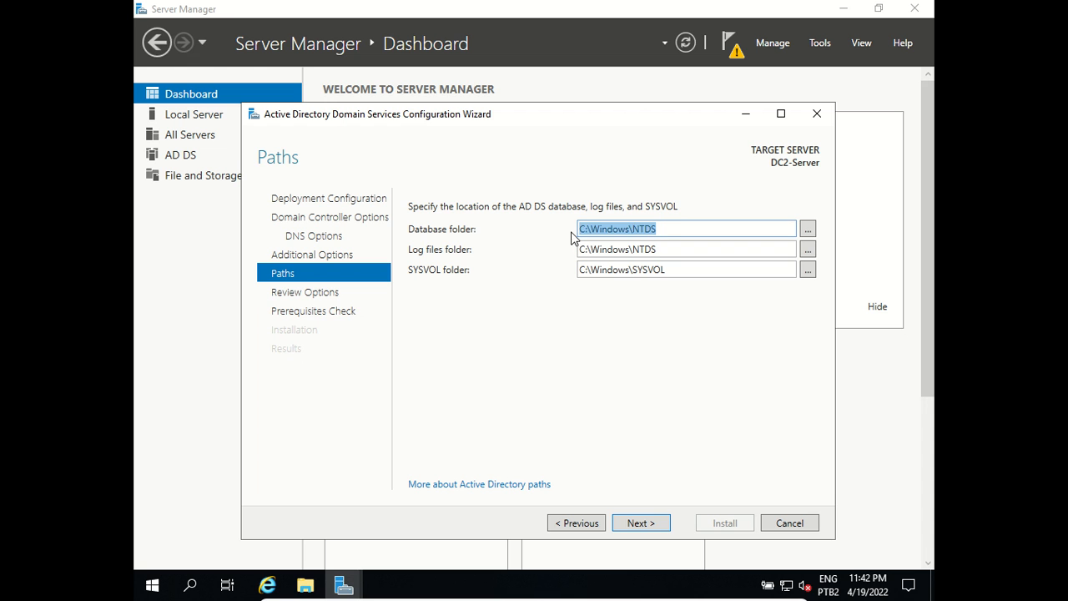
left_click(677, 223)
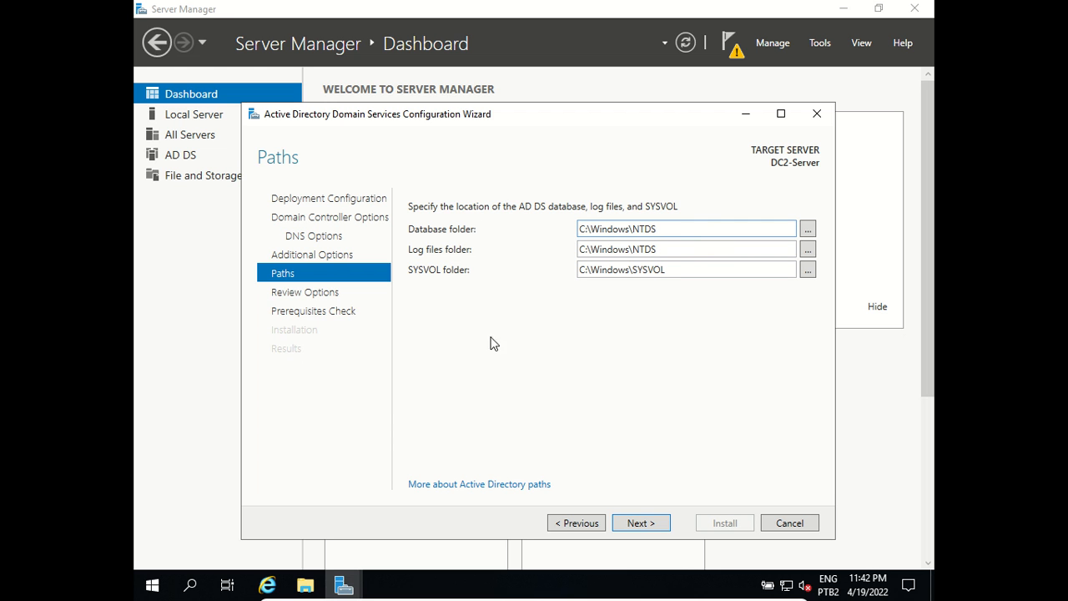
left_click(653, 528)
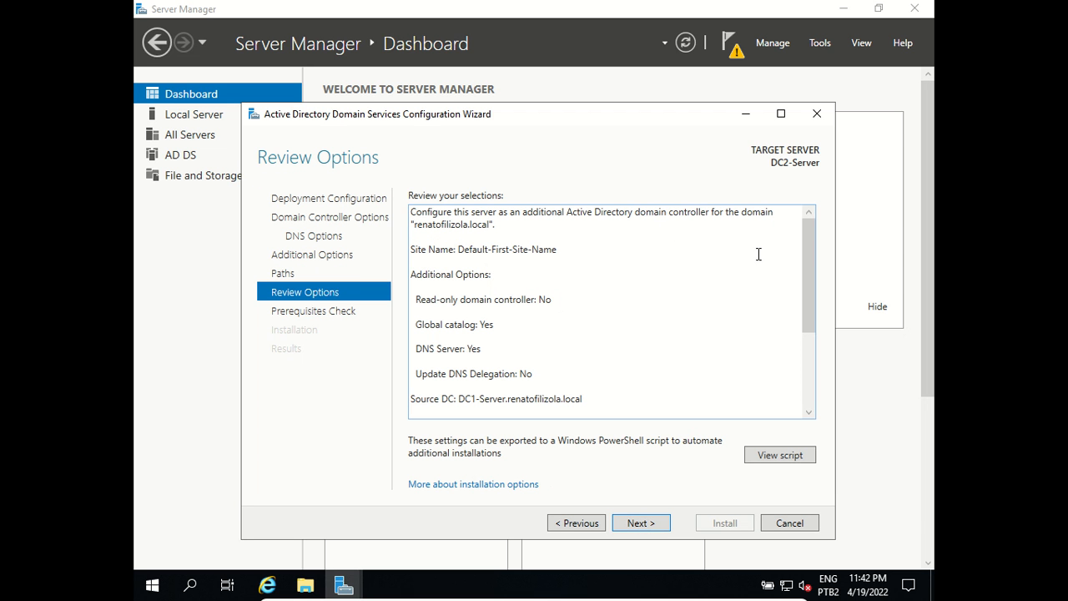
Step: Pass the prerequisites check and install AD DS, then dismiss the sign-out notice and close the wizard
left_click_drag(806, 239, 834, 362)
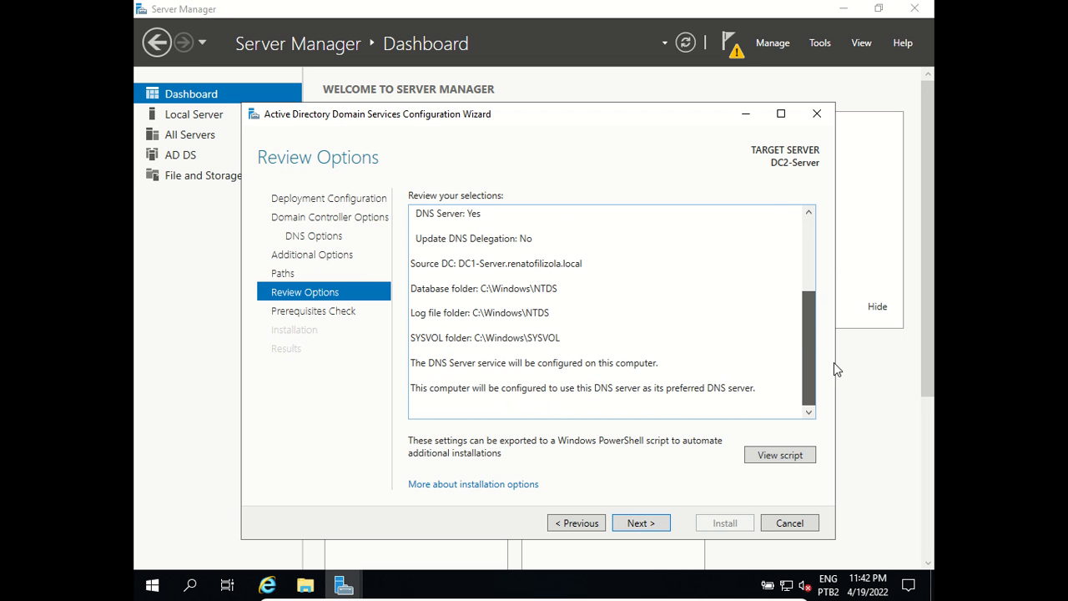
left_click(648, 523)
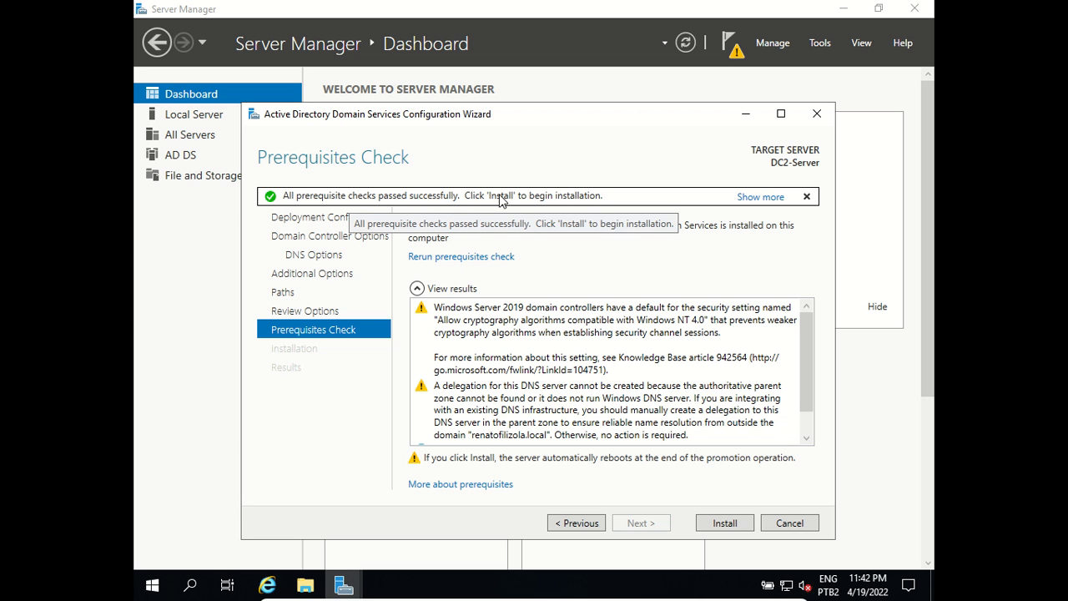
left_click_drag(805, 322, 806, 381)
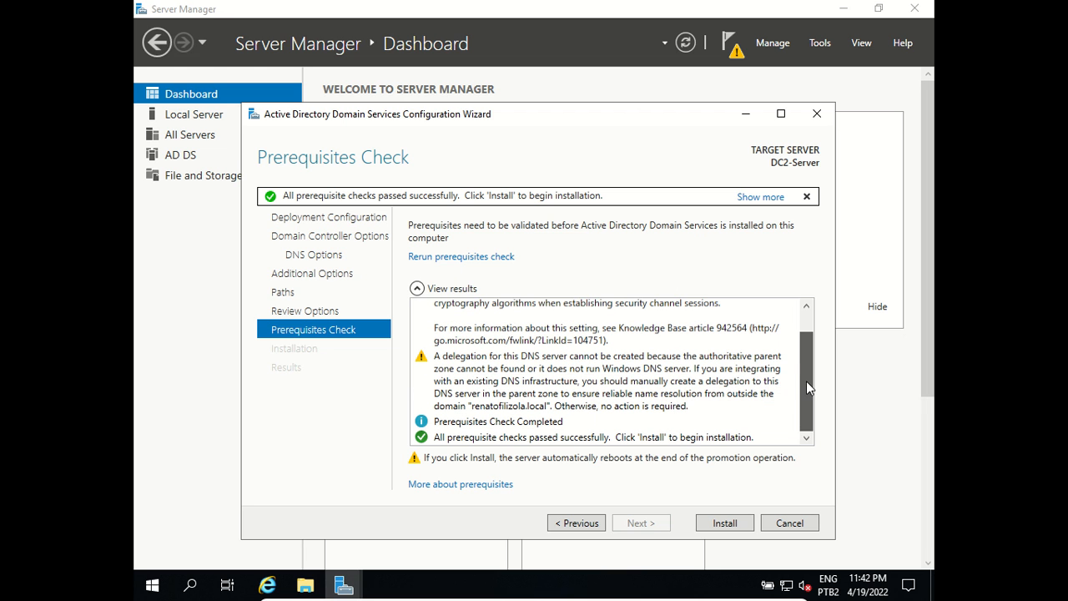
left_click(724, 523)
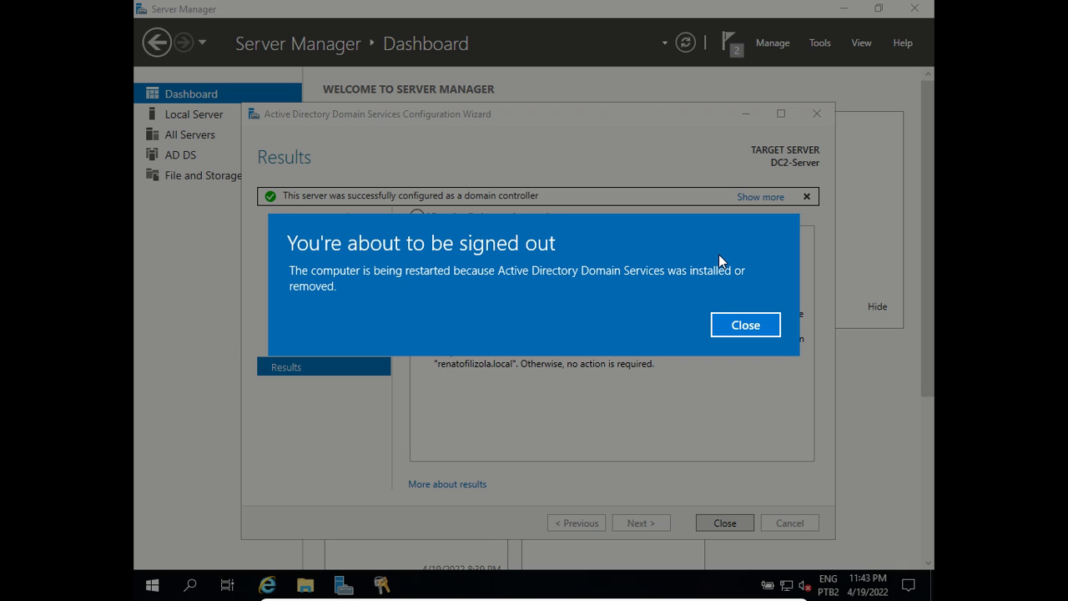
left_click(736, 329)
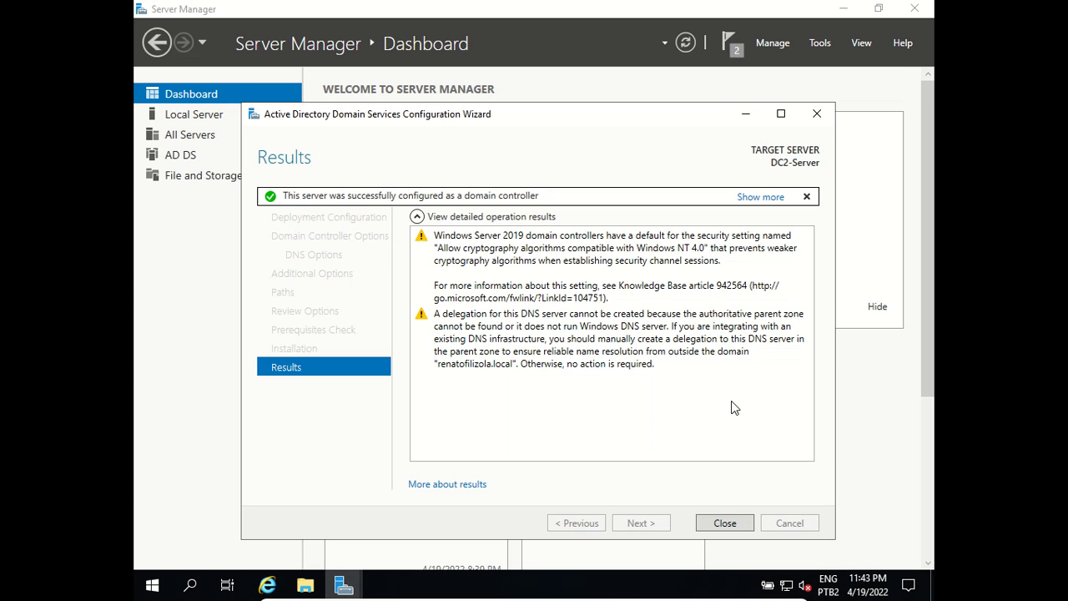
left_click(721, 526)
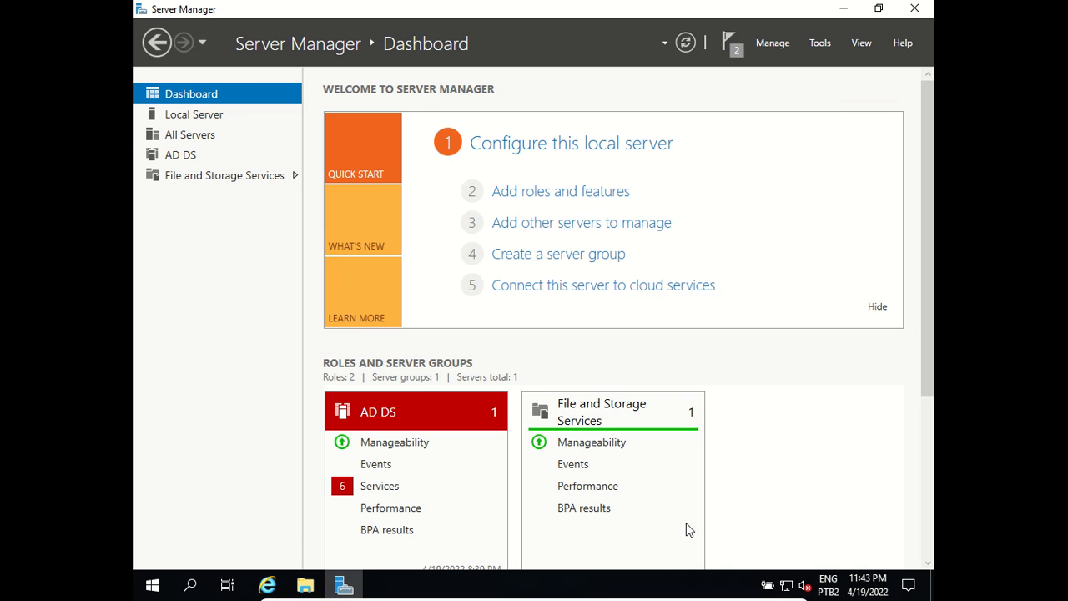
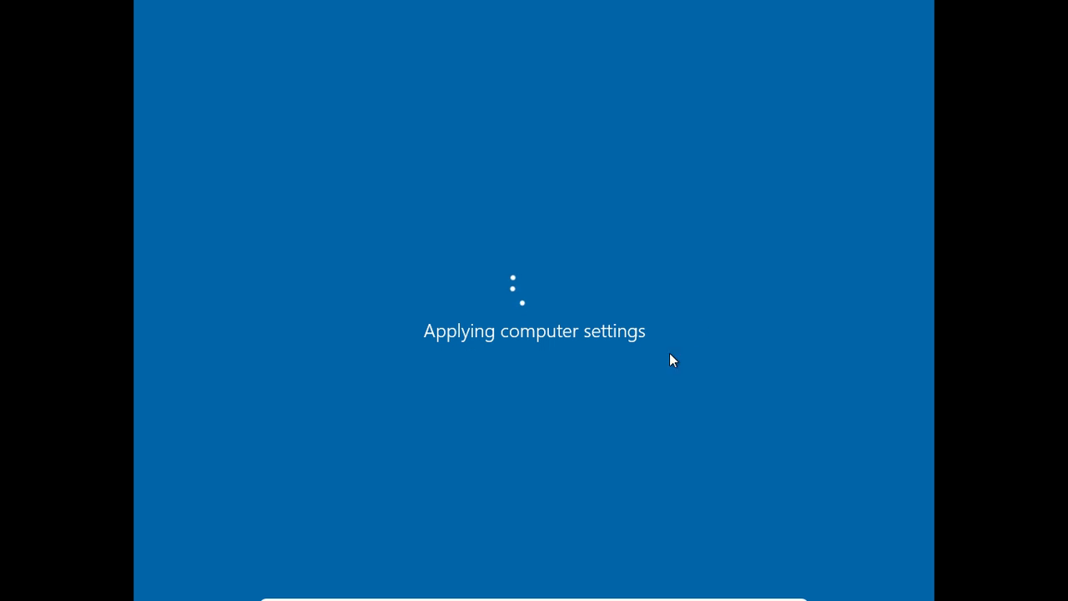
Step: Bring the DC2 VM back into view and sign in as Administrator with the account password
mouse_move(774, 597)
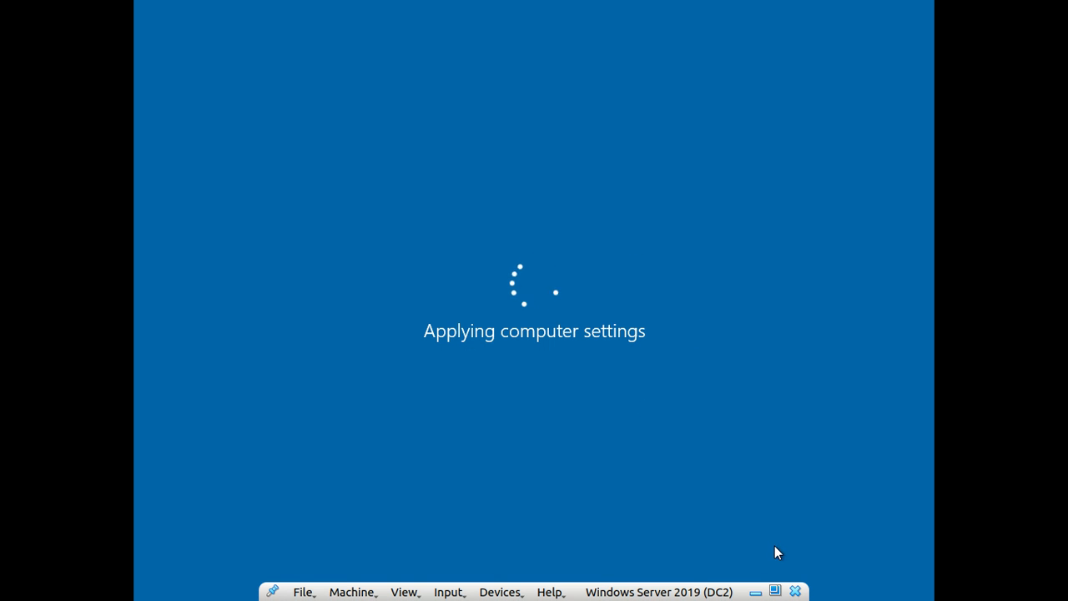
left_click(755, 591)
left_click(902, 10)
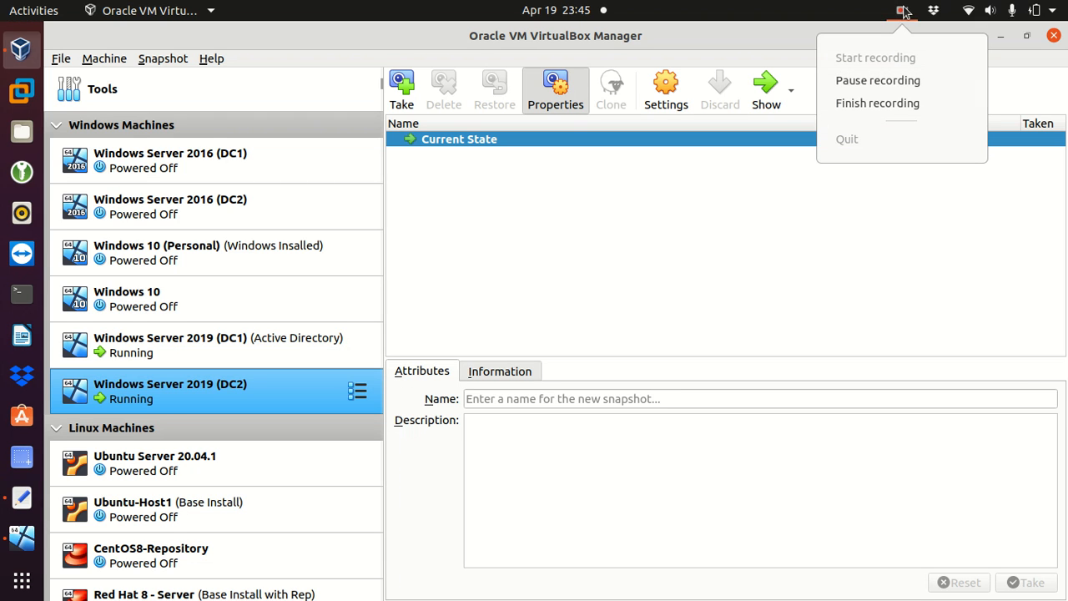
left_click(864, 81)
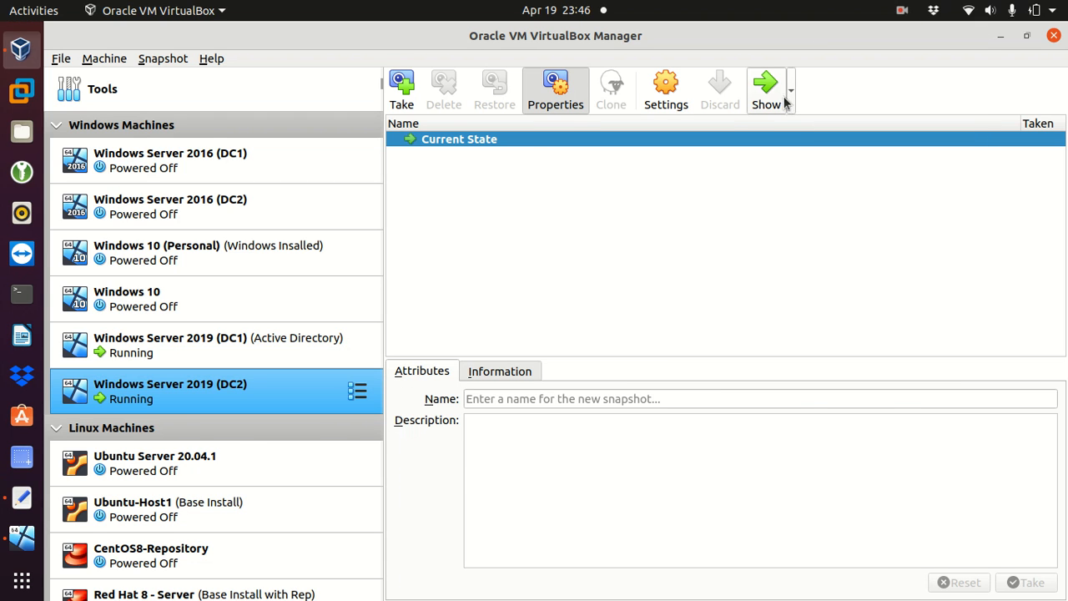
left_click(773, 96)
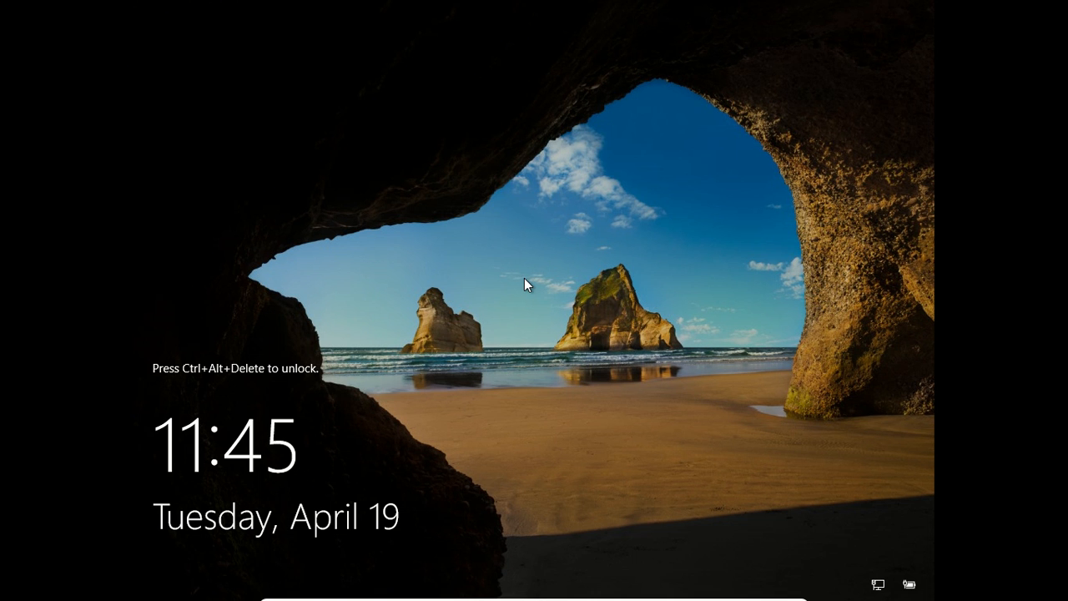
key("ctrl+alt+Delete")
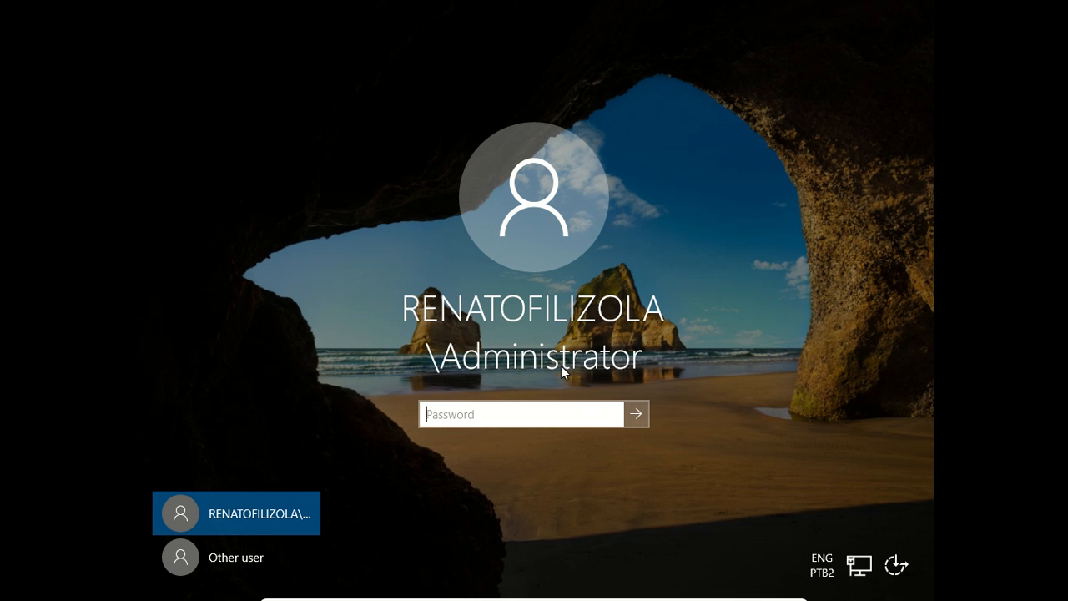
type("•••••••••••")
key("Return")
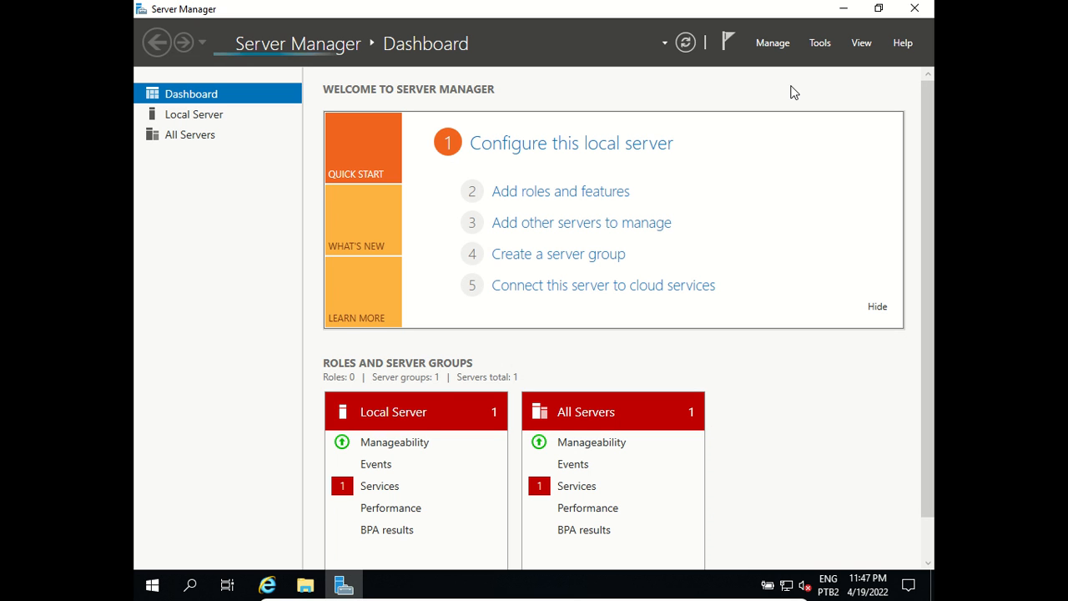
Step: Open DC2-Server's Local Server page, showing Ethernet address 192.168.0.221
left_click(180, 117)
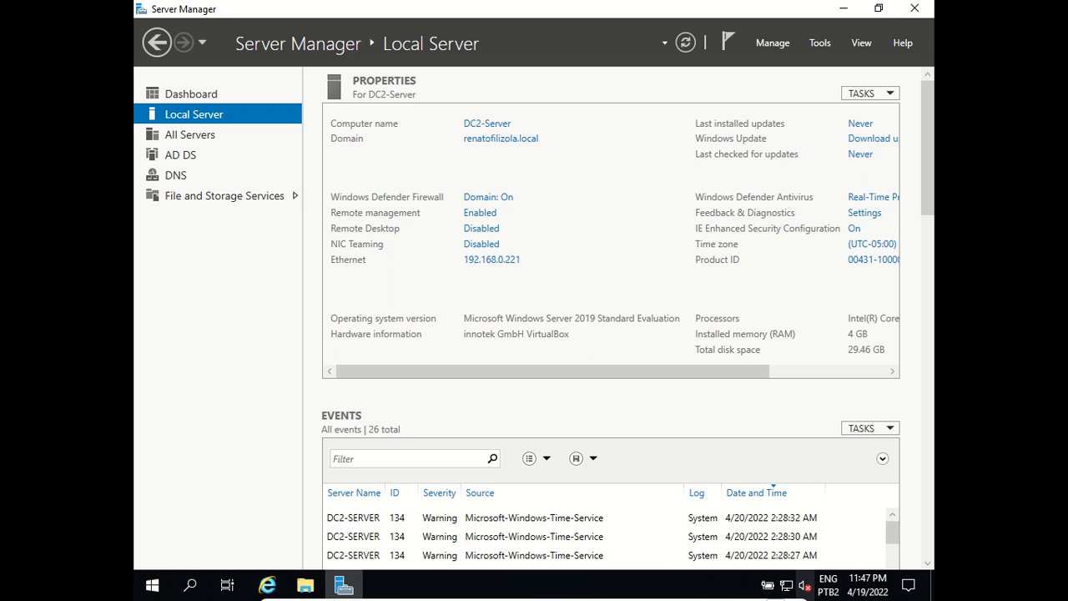
Step: Move the DC2 window to the right side and sign in to the DC1 VM
left_click(775, 592)
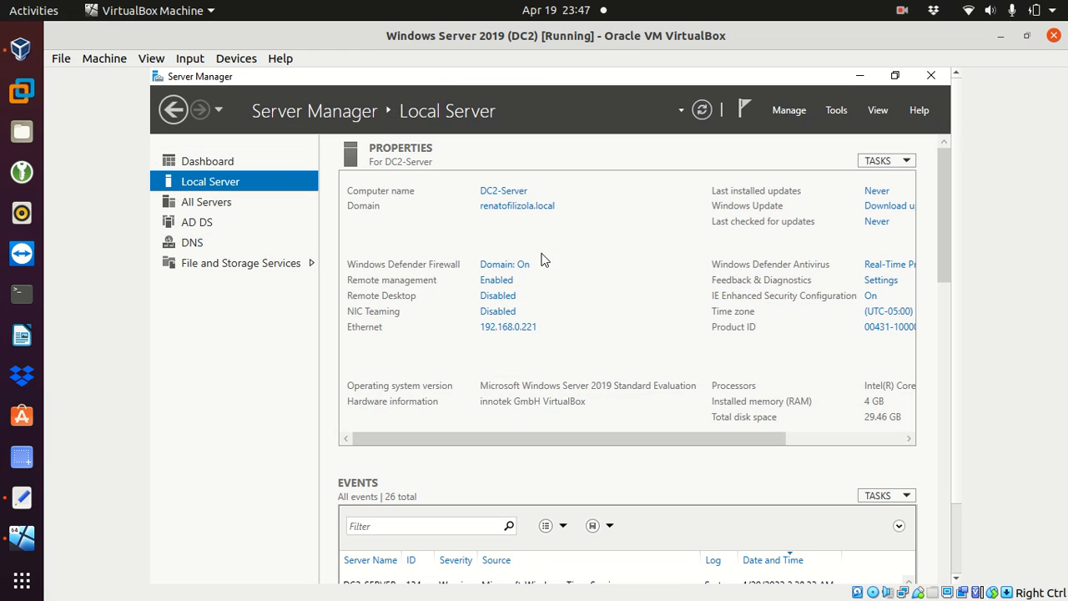
left_click_drag(358, 39, 1056, 76)
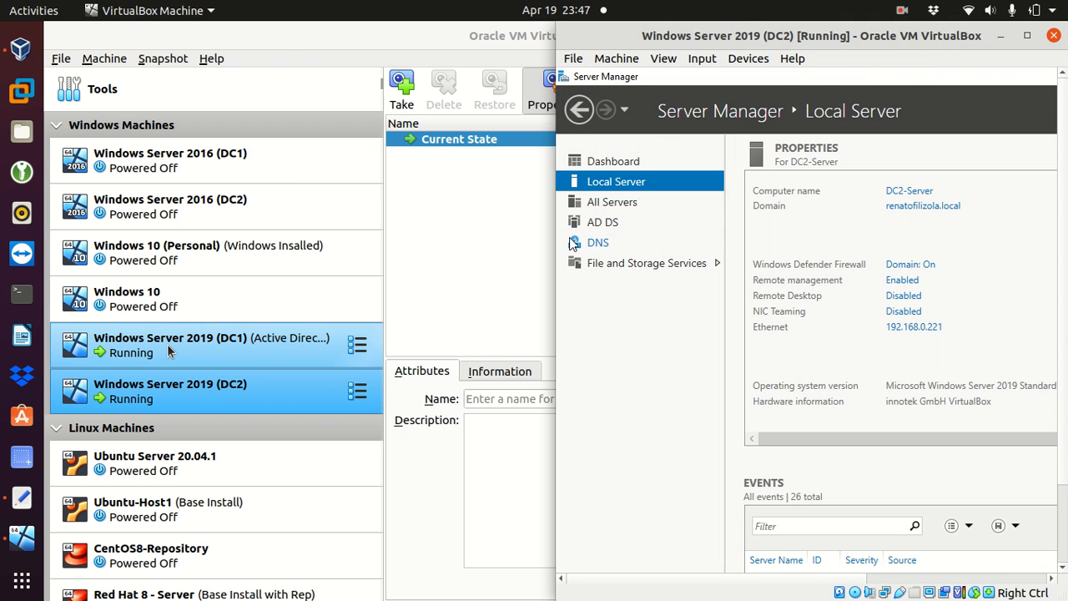
left_click(206, 346)
left_click(764, 90)
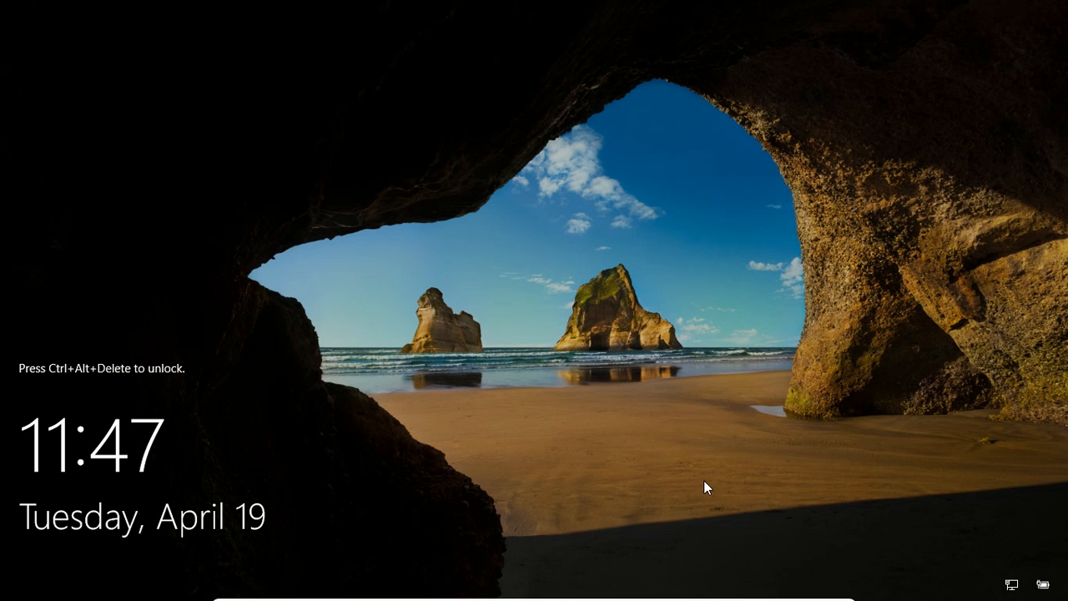
key("ctrl+alt+Delete")
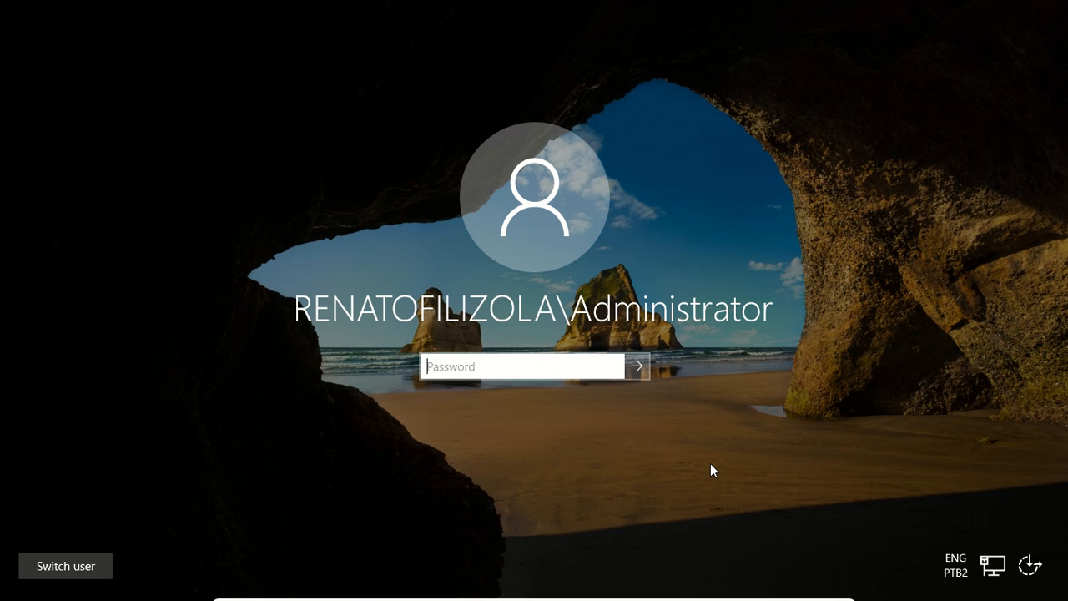
type("*****")
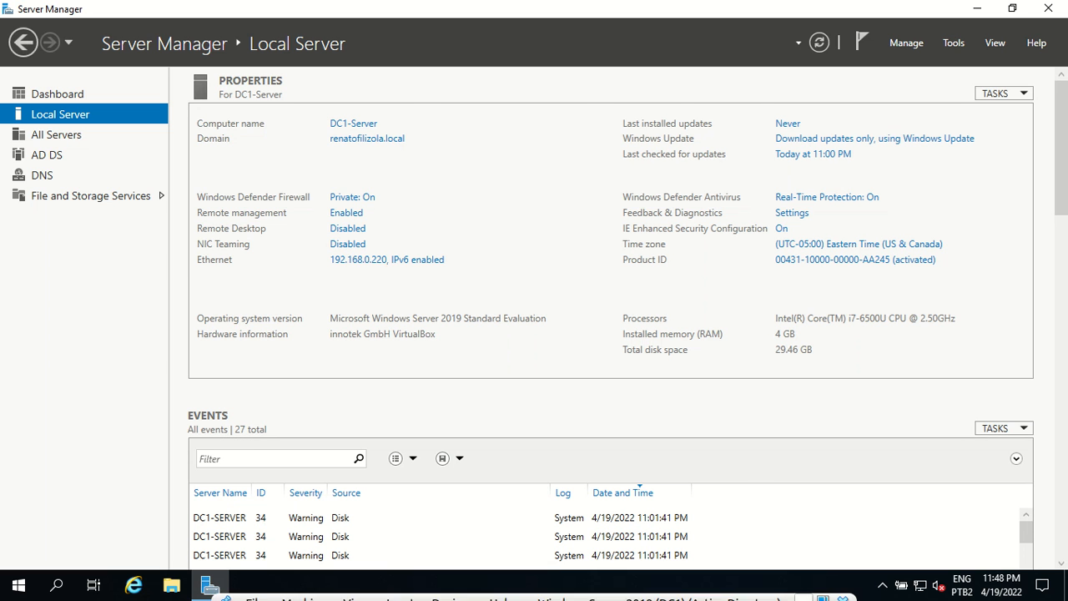
Step: Tile DC1's window on the left half alongside DC2's window on the right
left_click(822, 592)
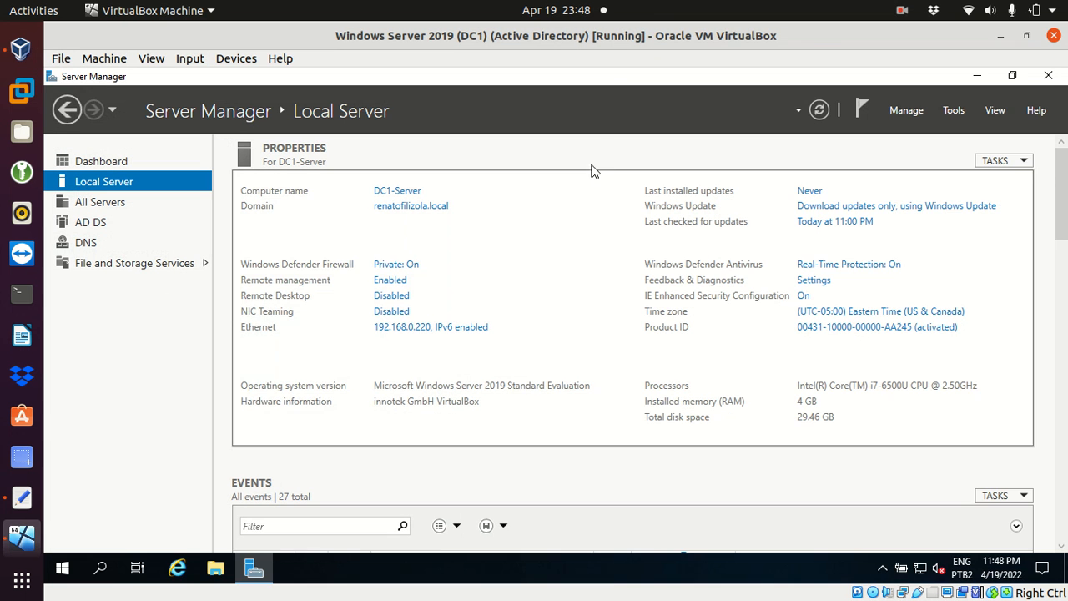
left_click_drag(611, 41, 4, 92)
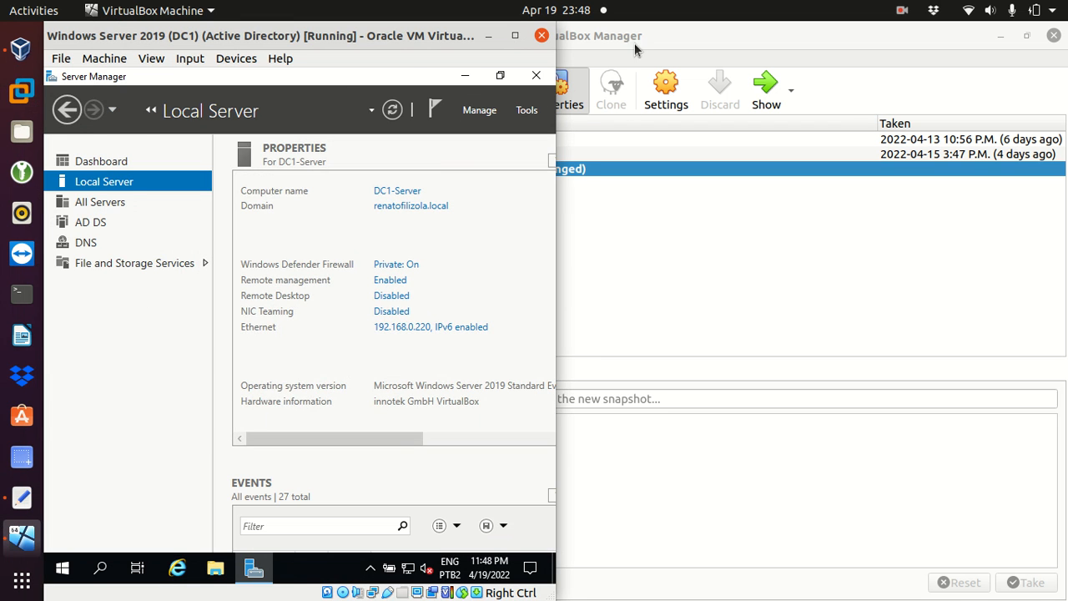
left_click(638, 40)
left_click(209, 391)
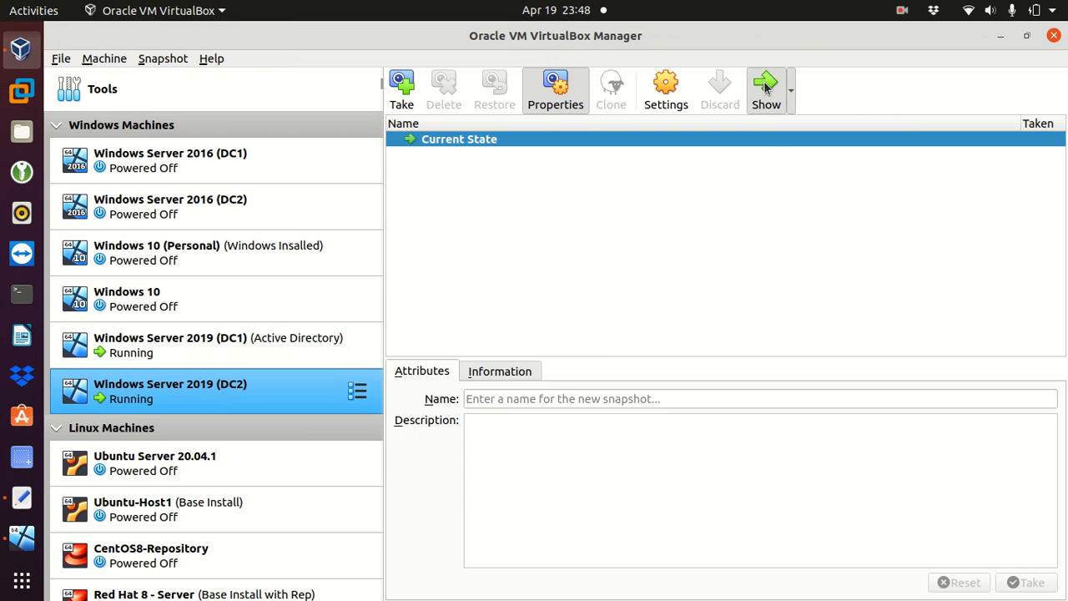
left_click(766, 88)
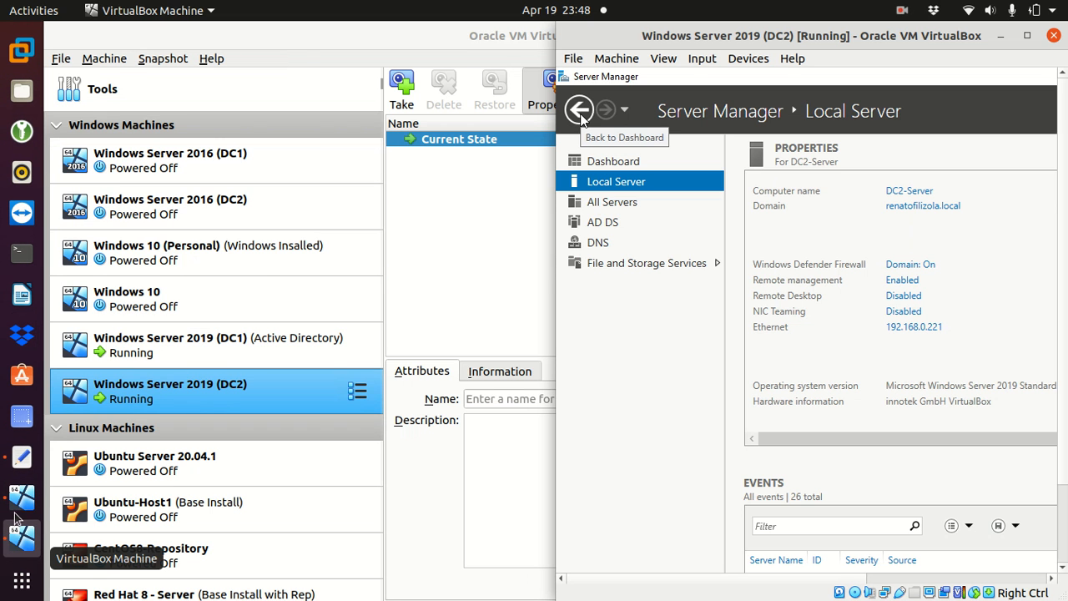
left_click(20, 538)
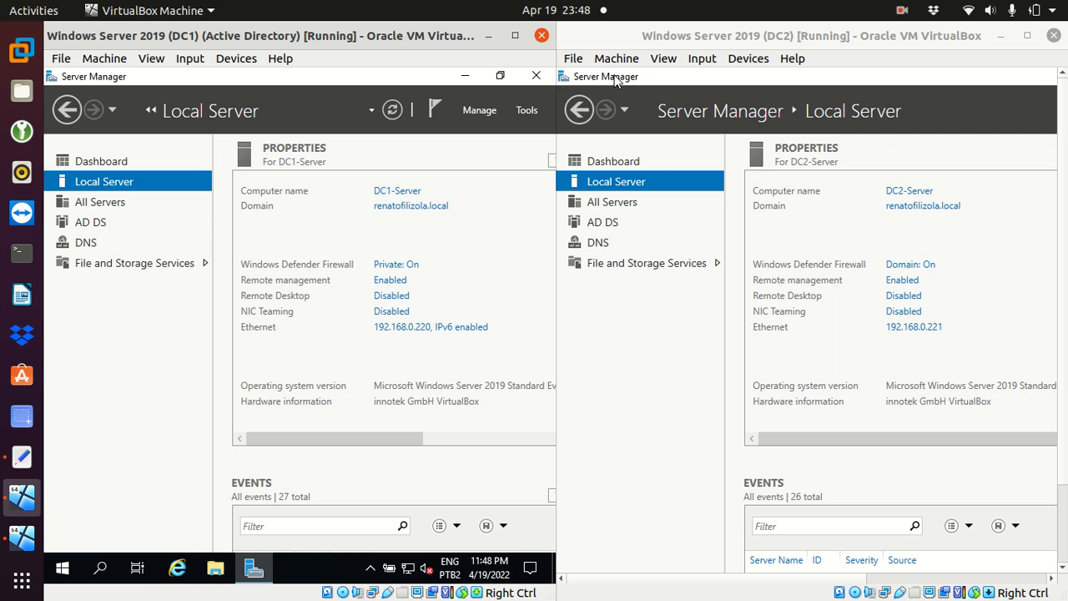
left_click_drag(1064, 158, 1064, 240)
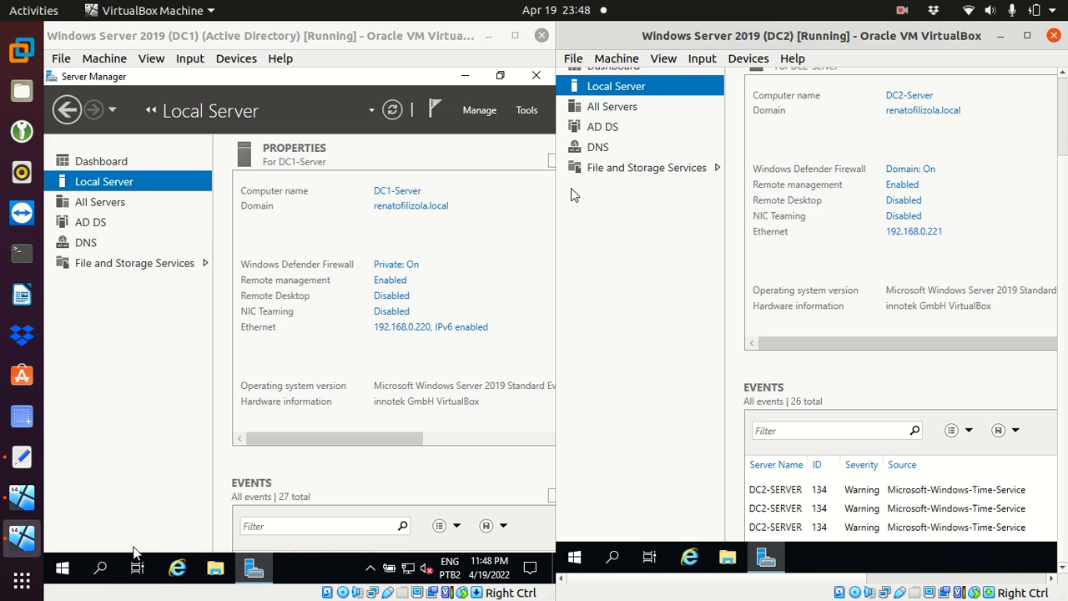
Step: Search 'user' on DC1 and launch Active Directory Users and Computers
left_click(103, 569)
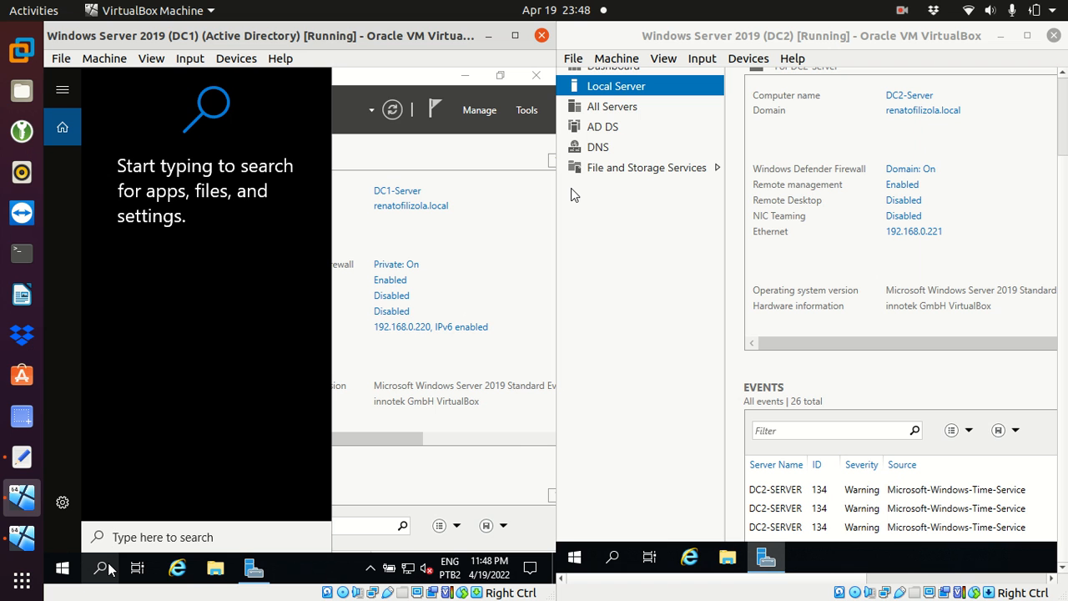
type("user")
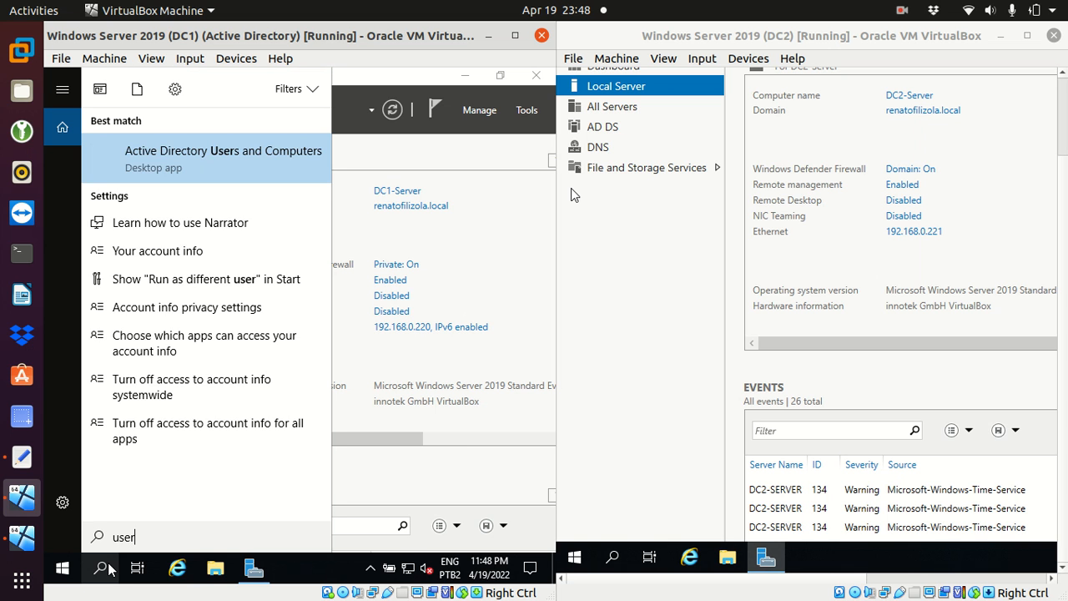
type("s")
key("BackSpace")
left_click(163, 164)
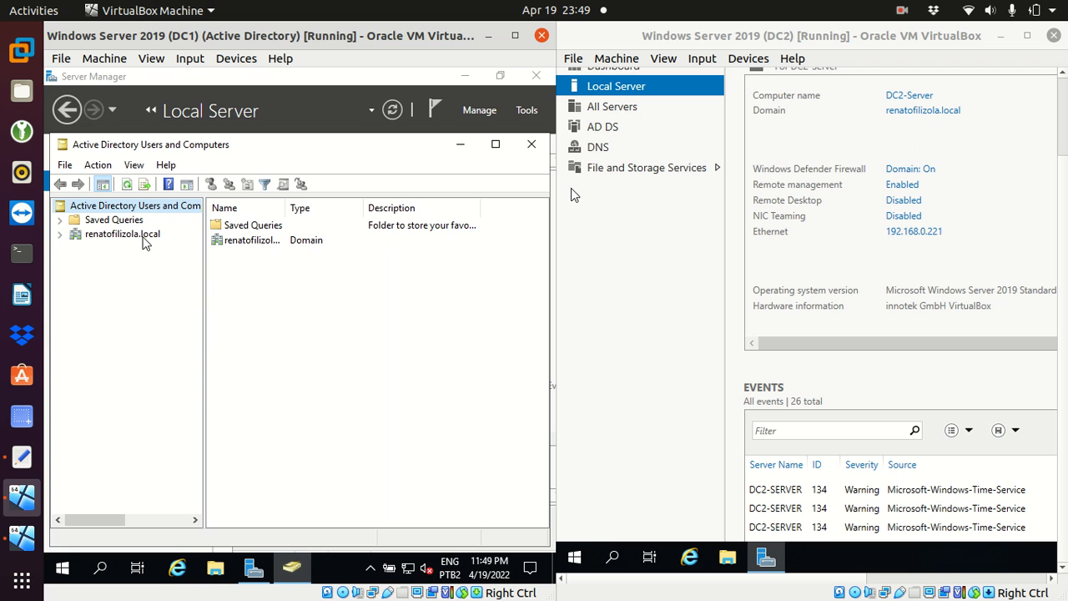
Step: Expand the domain and start a New User in its Users container
left_click(60, 234)
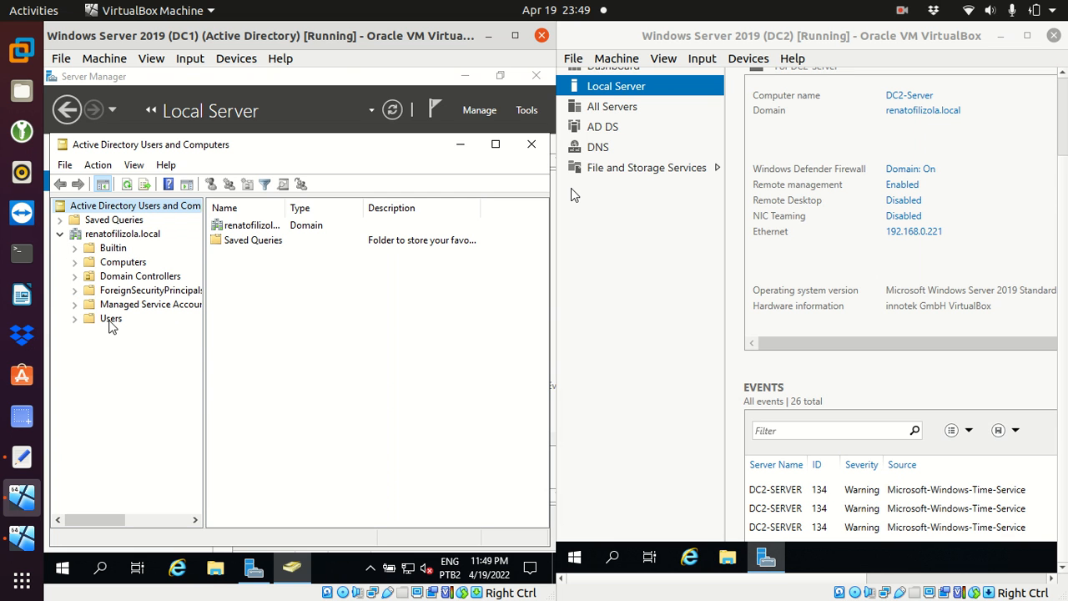
left_click(111, 320)
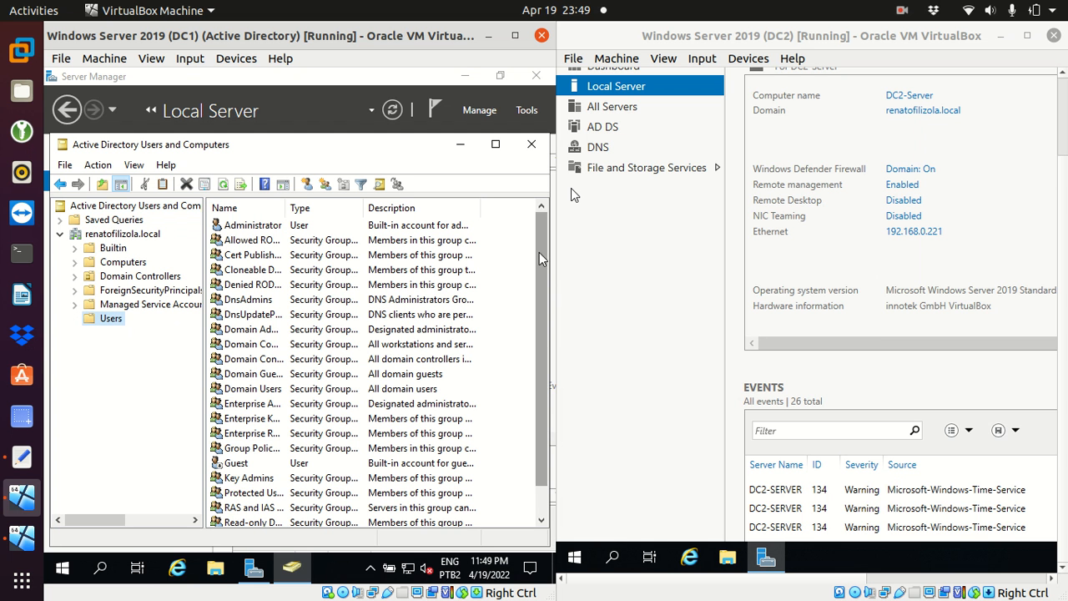
scroll(538, 260, "down", 1)
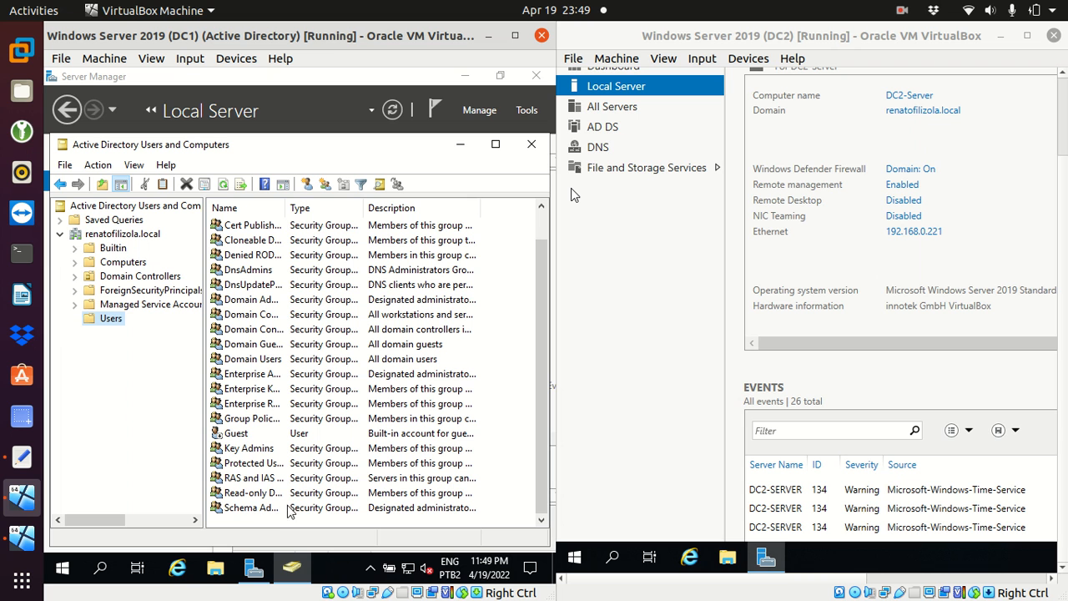
right_click(114, 326)
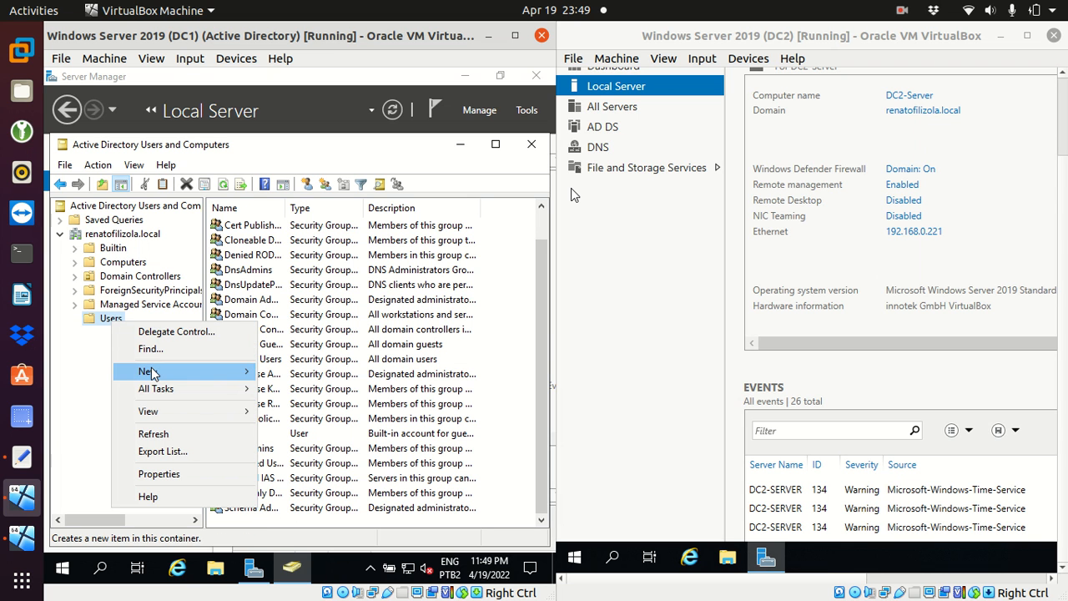
mouse_move(154, 373)
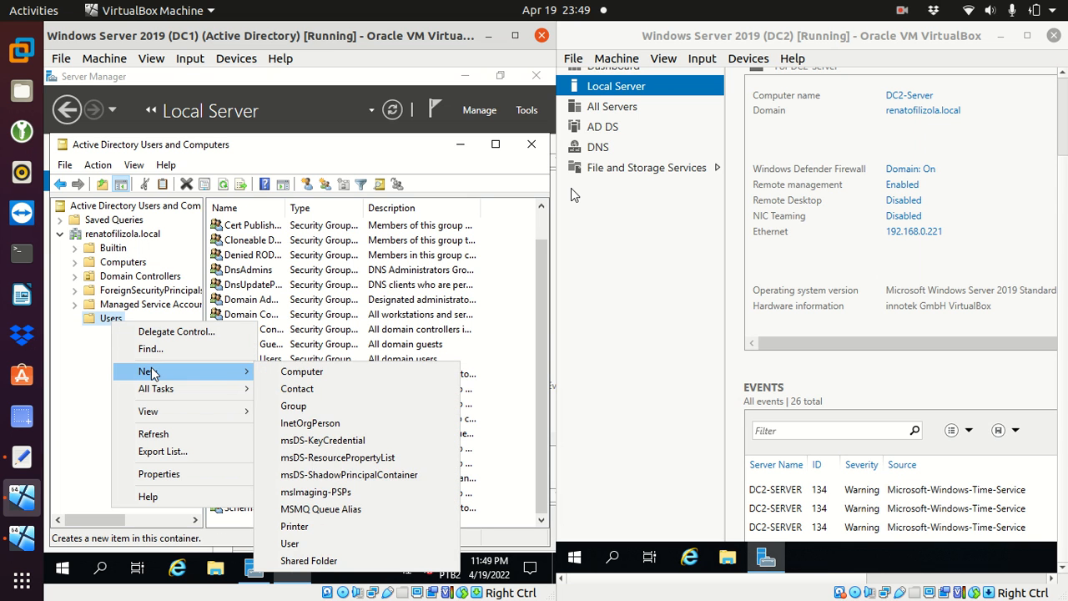
left_click(315, 544)
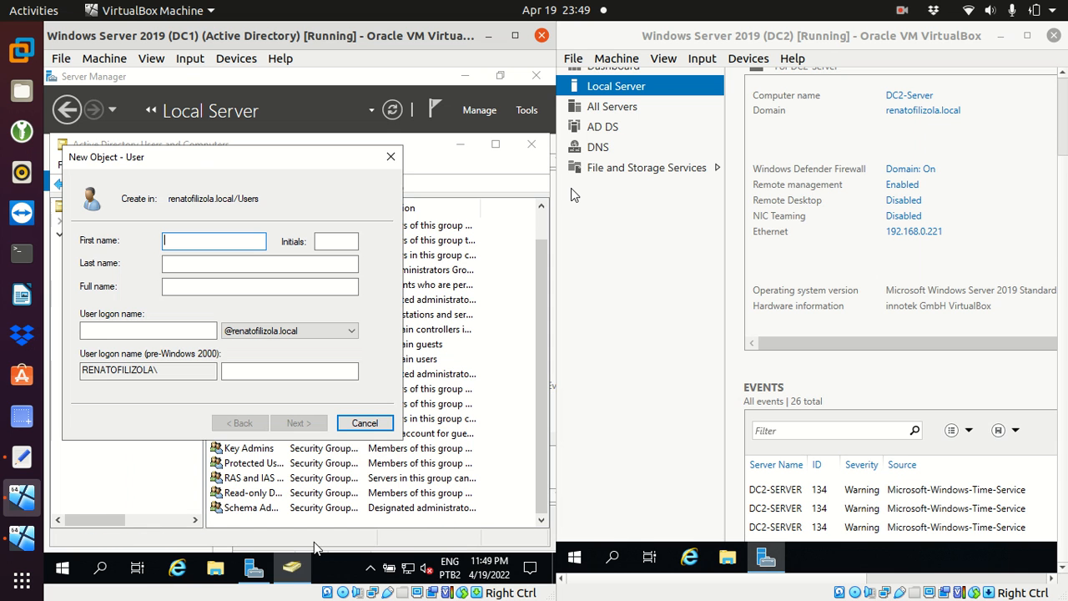
Step: Enter the new user's first name, last name and logon name
key("Tab")
key("Tab")
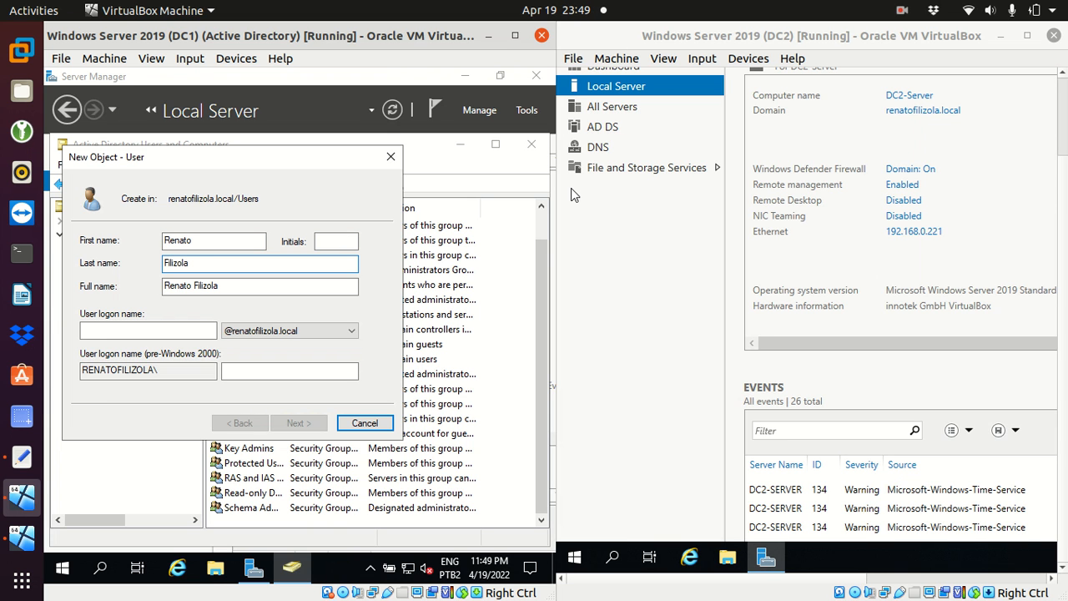
left_click(122, 325)
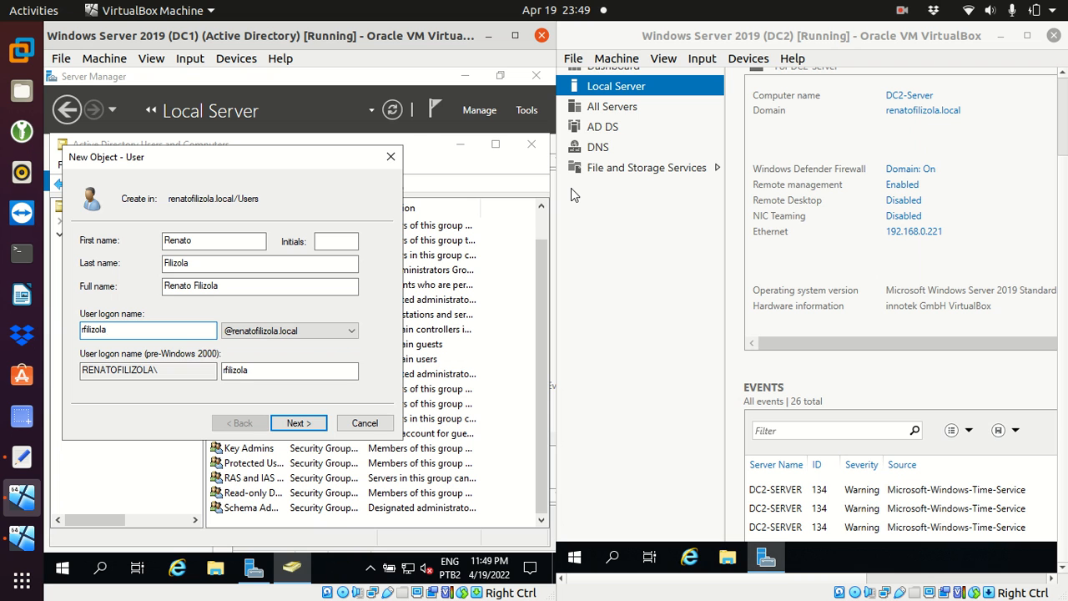
left_click(294, 424)
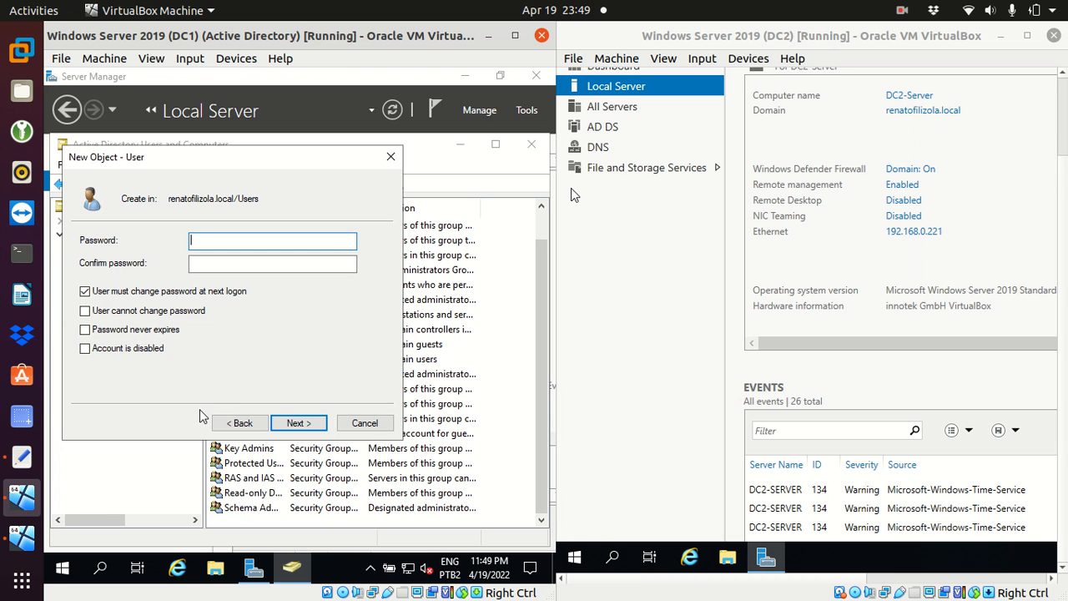
Step: Set the user's password, confirmed, with 'Password never expires' ticked
left_click(86, 330)
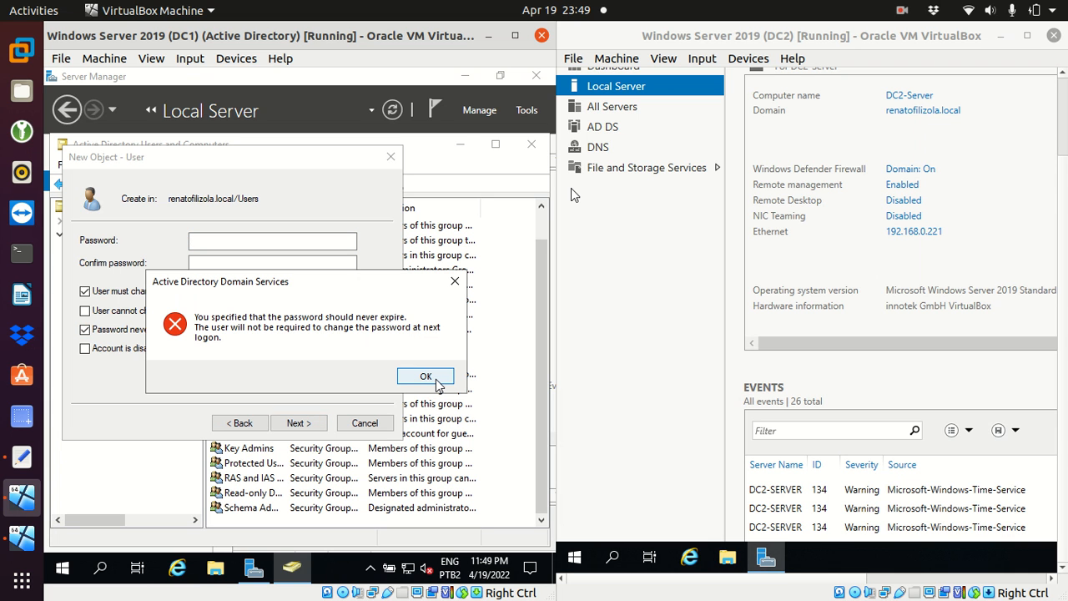
left_click(425, 376)
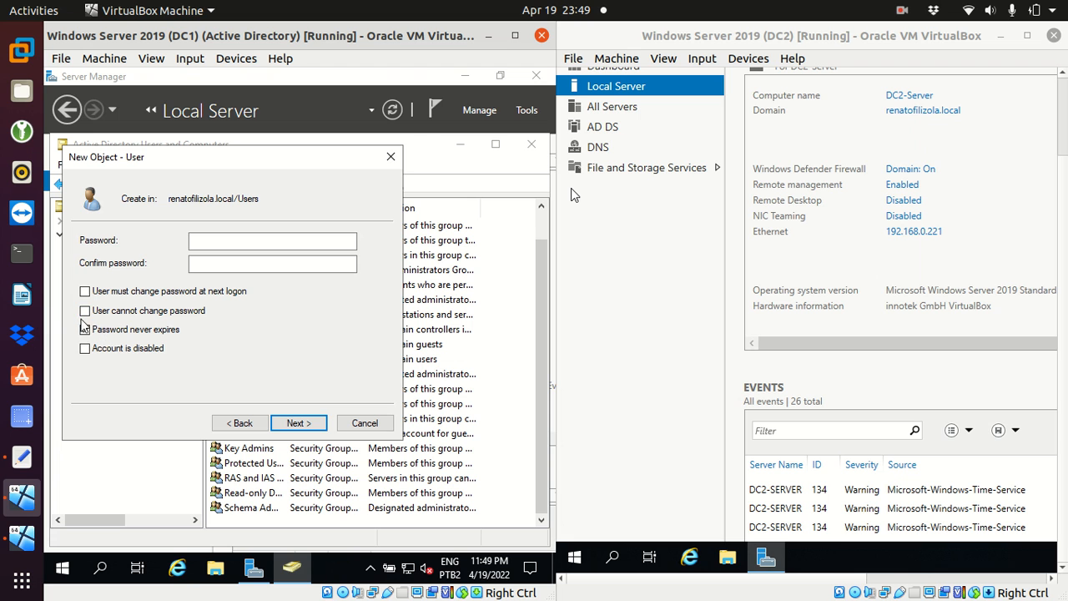
left_click(283, 243)
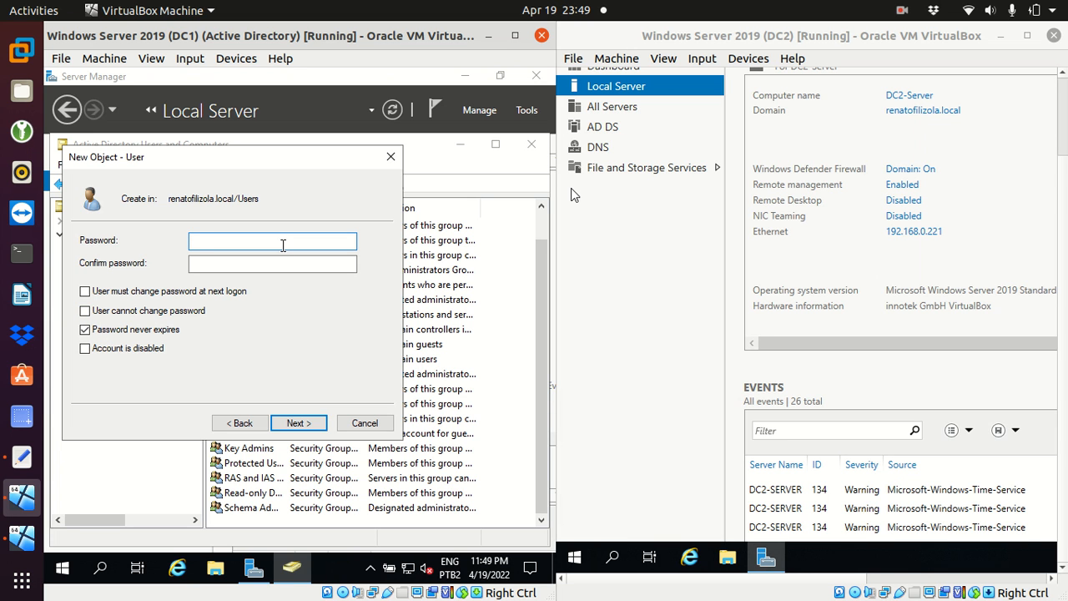
type("••••••••")
key("Tab")
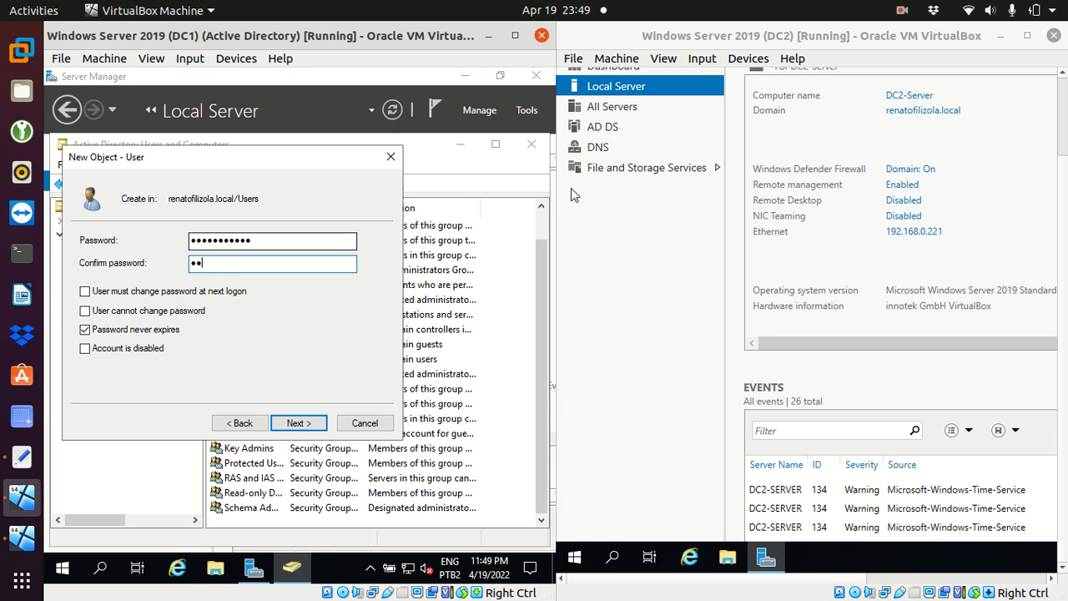
type("•••••••••••")
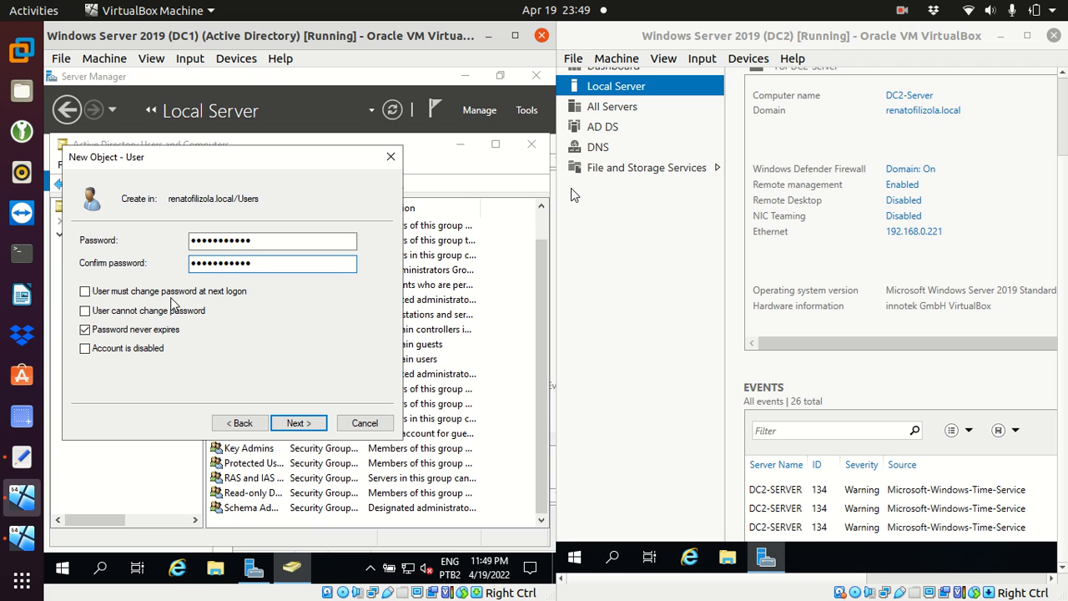
left_click(290, 423)
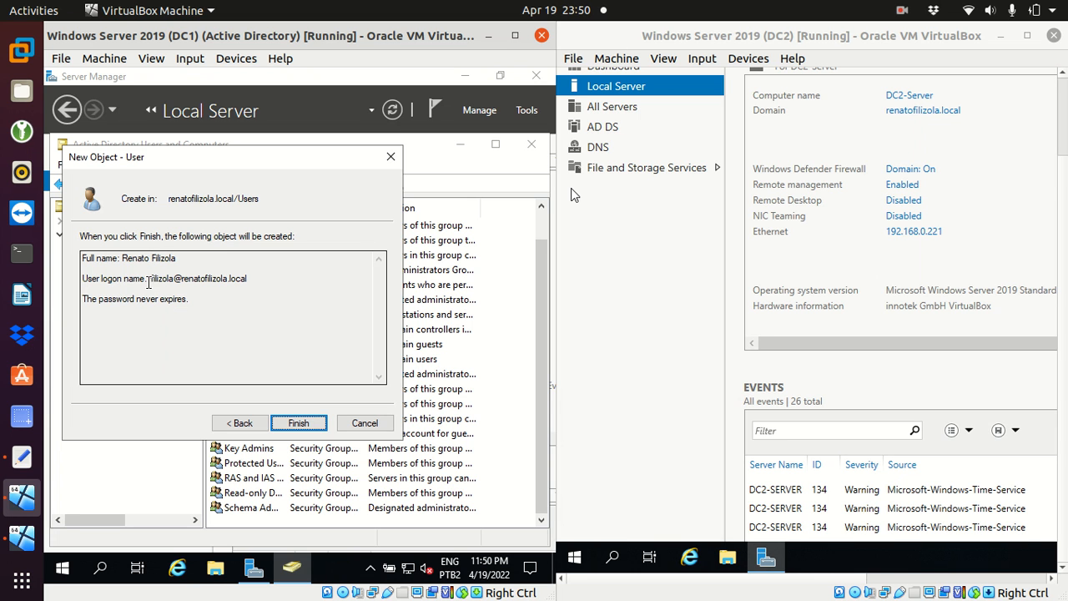
Step: Review the logon name and never-expiring password in the summary, then create the user
left_click_drag(148, 278, 176, 277)
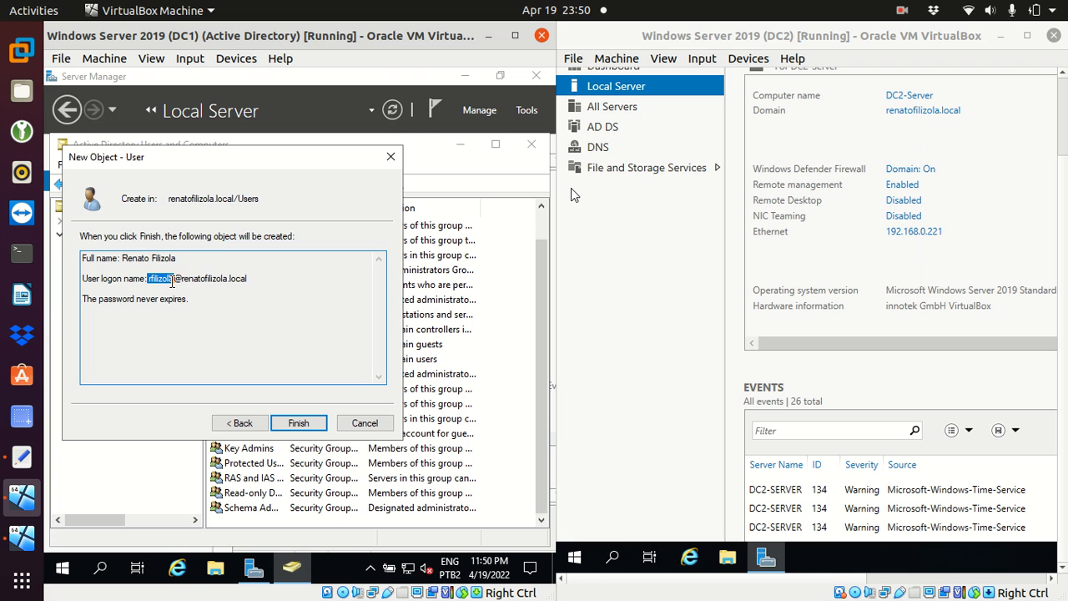
left_click_drag(181, 278, 247, 279)
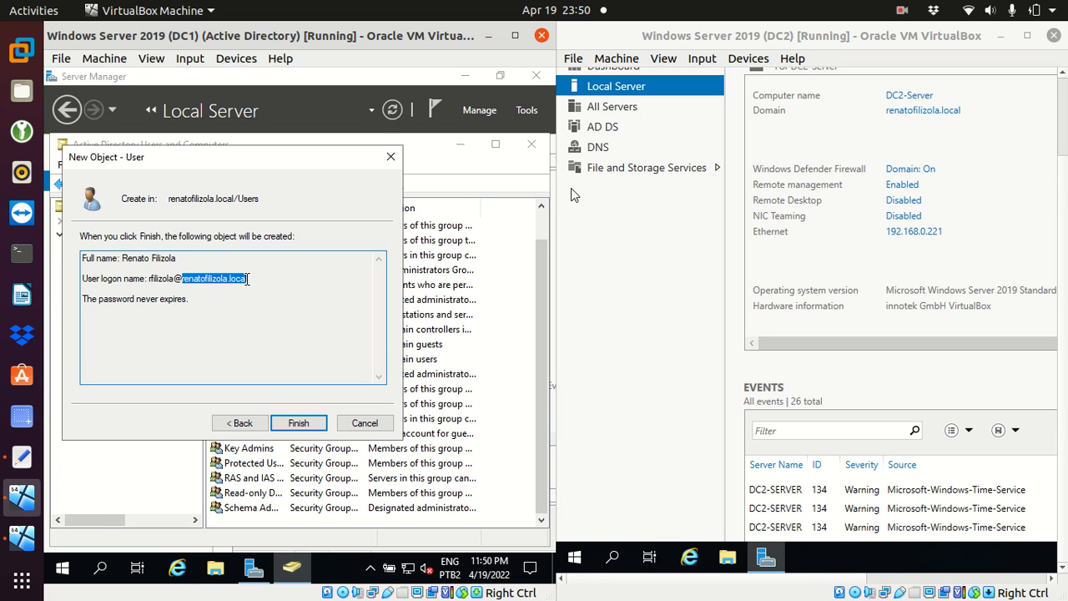
left_click_drag(83, 298, 193, 298)
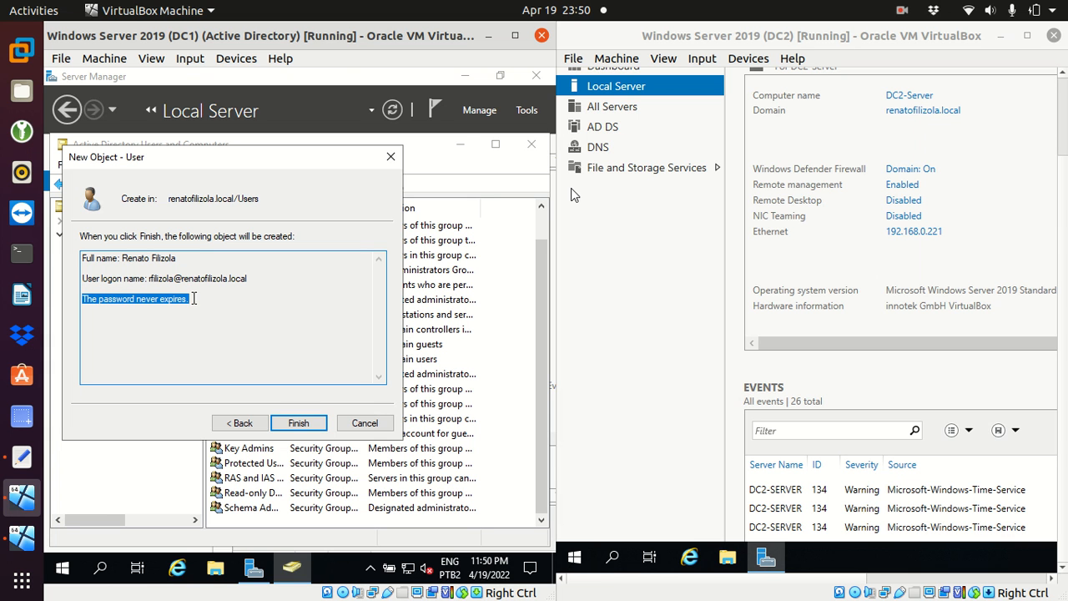
left_click(287, 422)
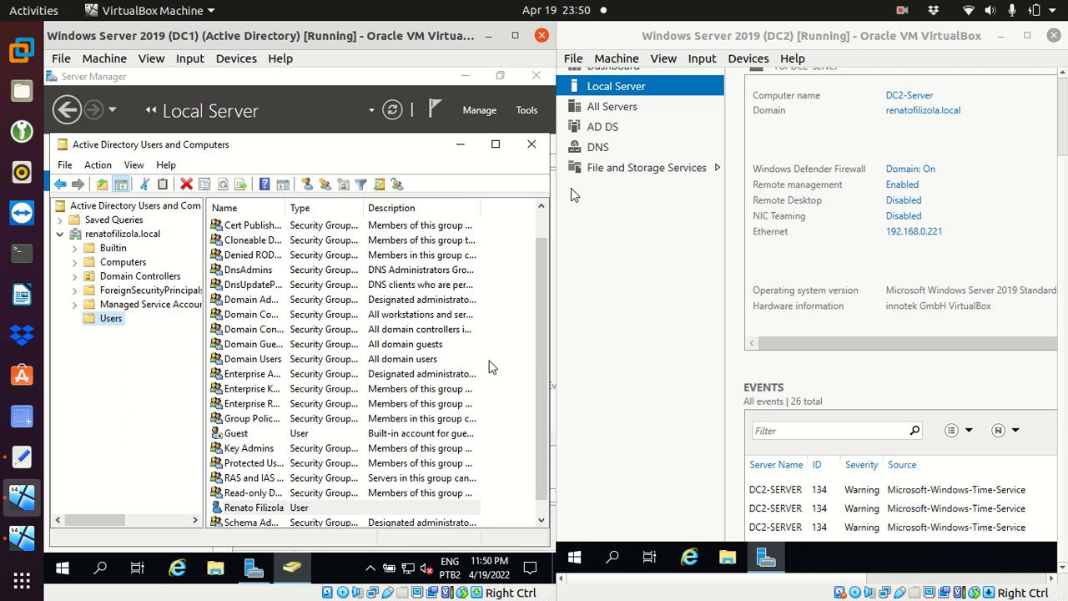
Step: Select the newly created user in DC1's Users list
scroll(545, 344, "down", 1)
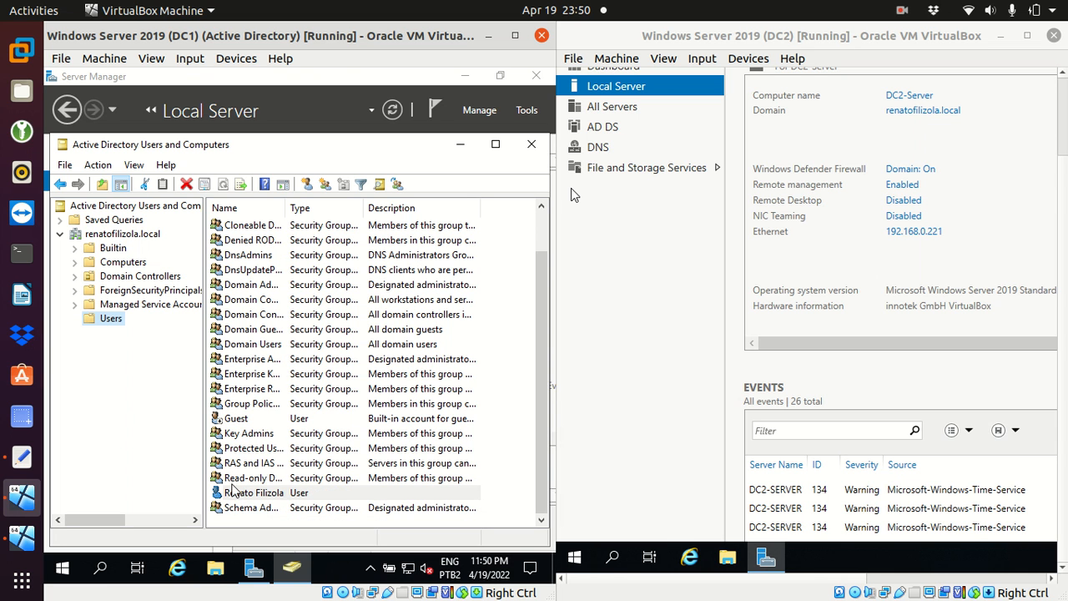
left_click(236, 464)
left_click(232, 498)
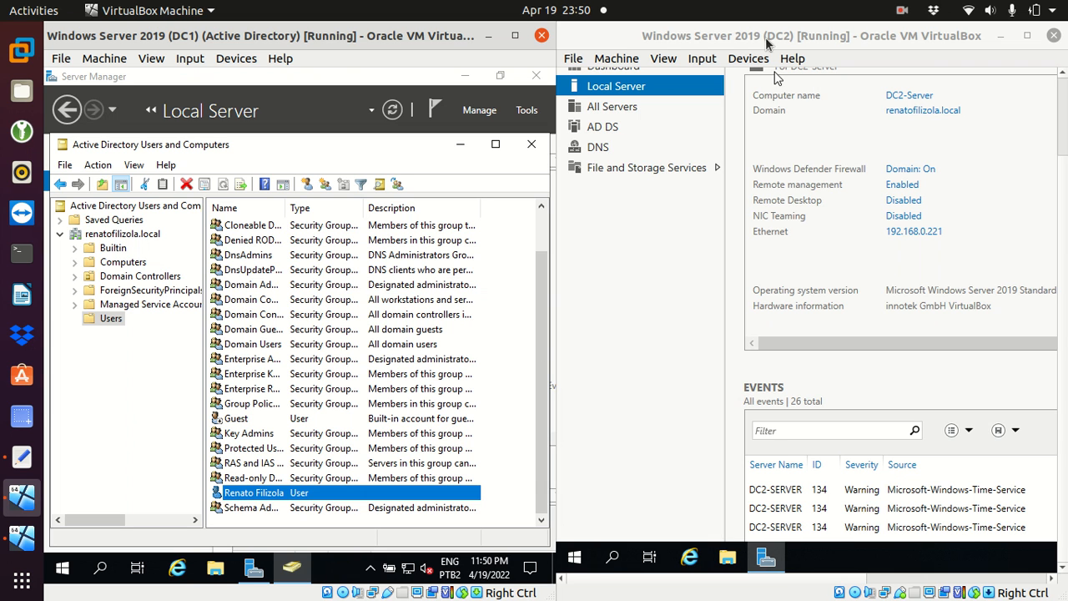
Step: Search 'users' on DC2 and launch Active Directory Users and Computers
left_click(610, 557)
left_click(609, 558)
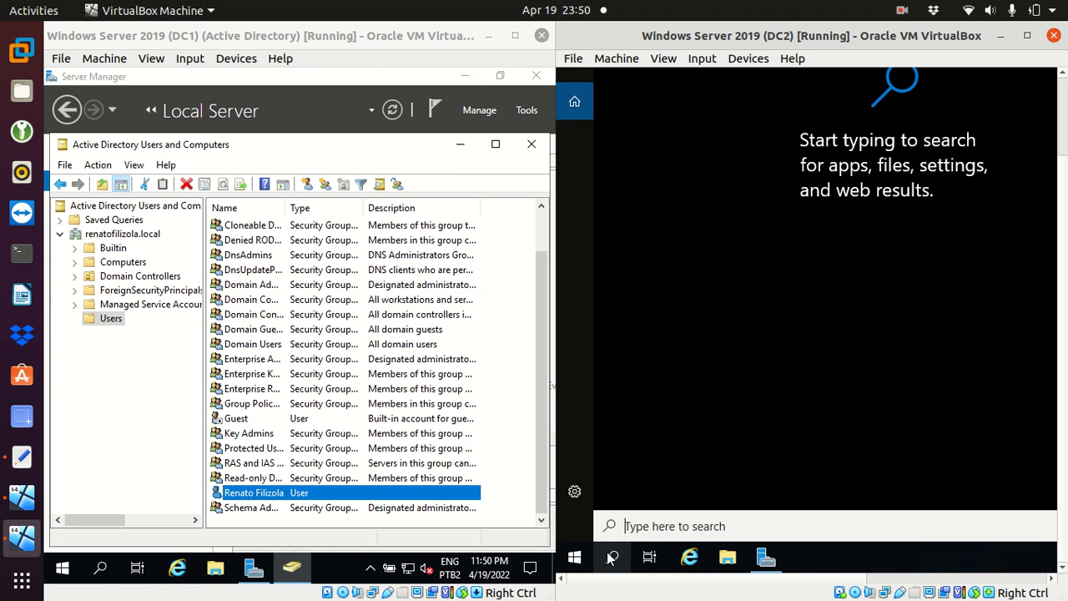
type("u")
type("sers")
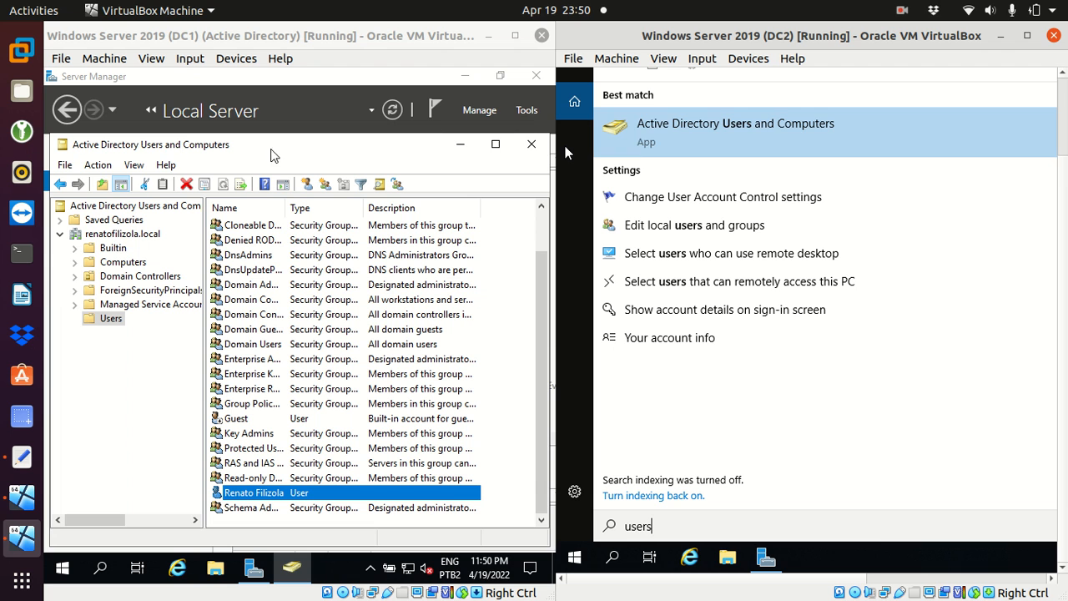
left_click(705, 138)
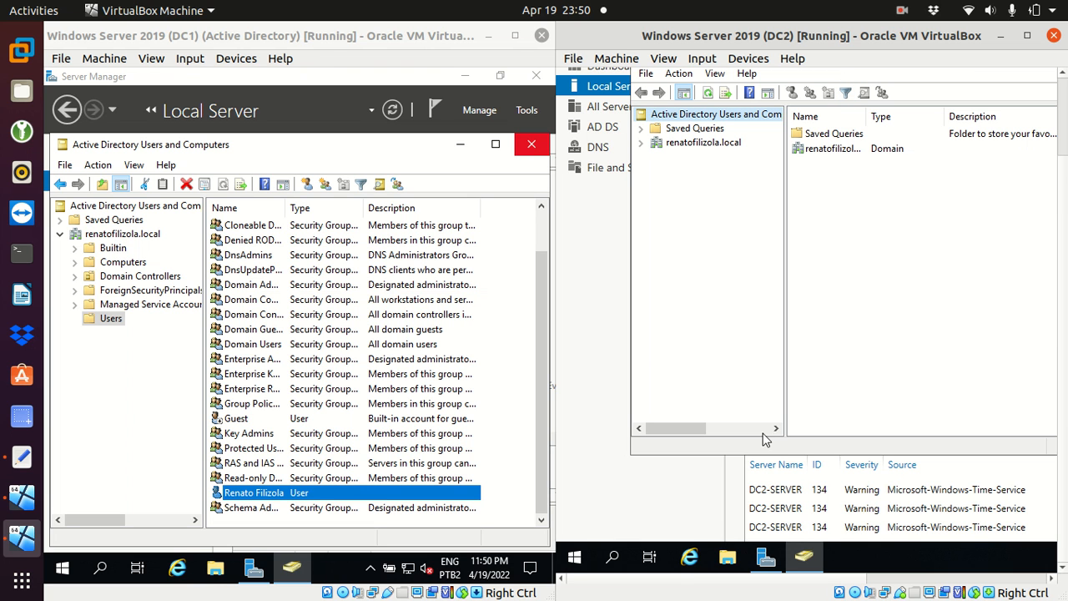
Step: Maximize the Active Directory Users and Computers window on DC2
left_click_drag(1063, 160, 1057, 125)
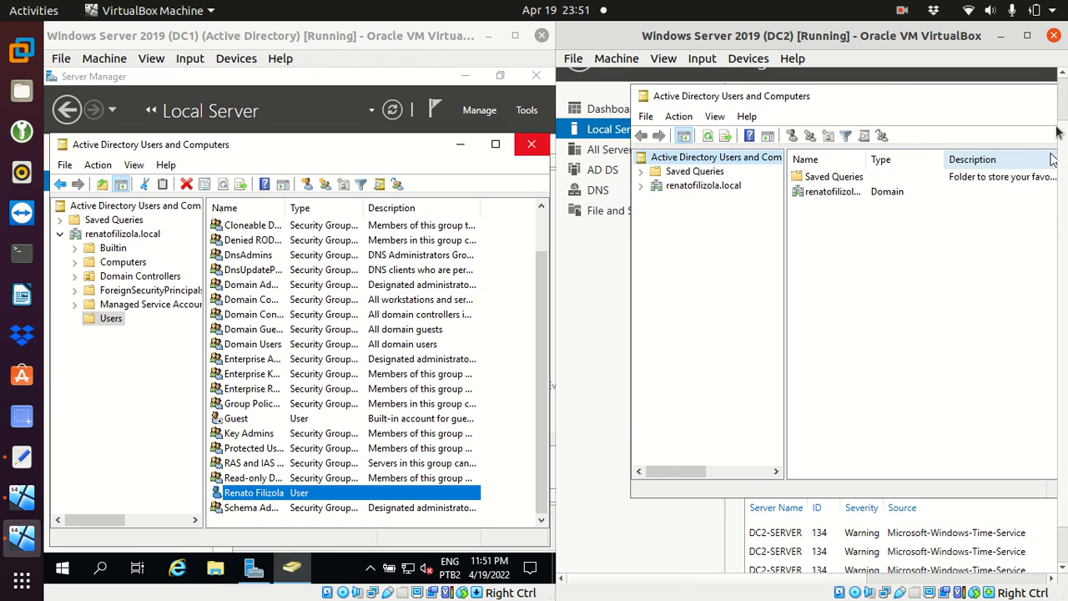
left_click_drag(901, 87, 840, 93)
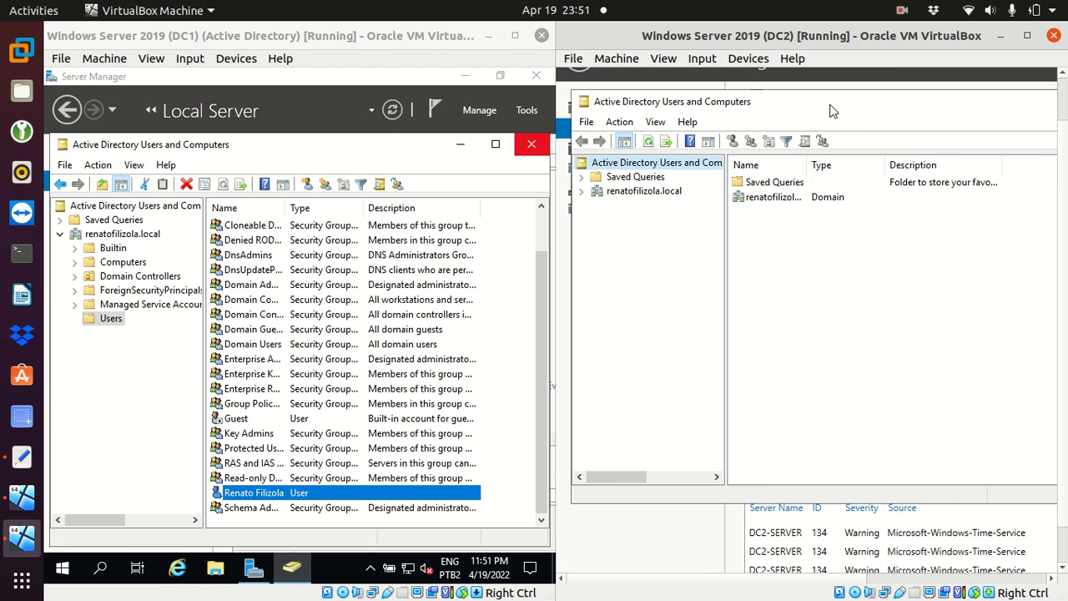
double_click(830, 103)
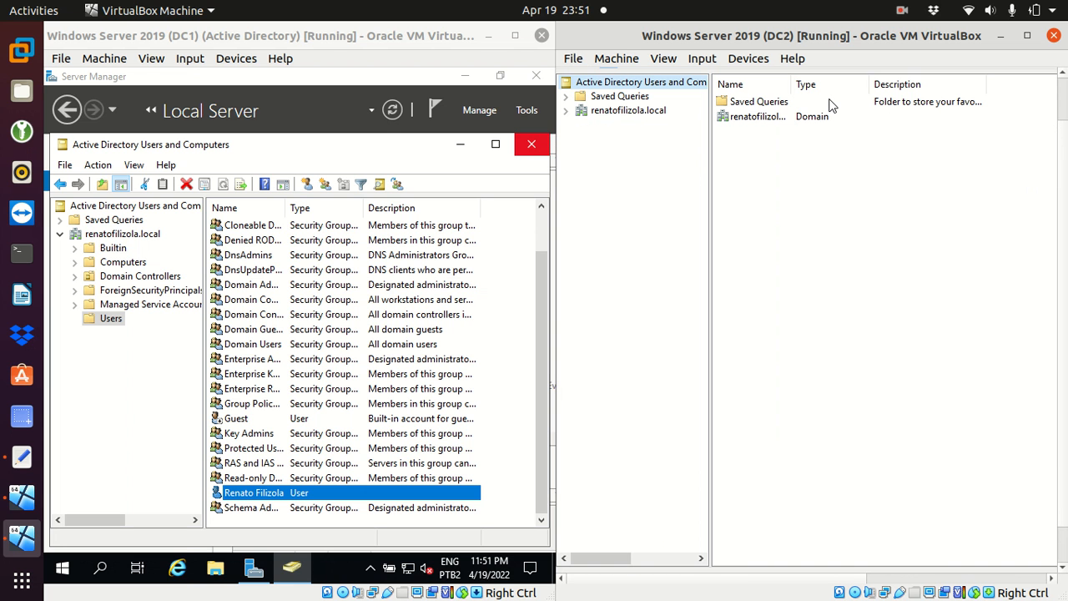
left_click_drag(1062, 170, 1056, 121)
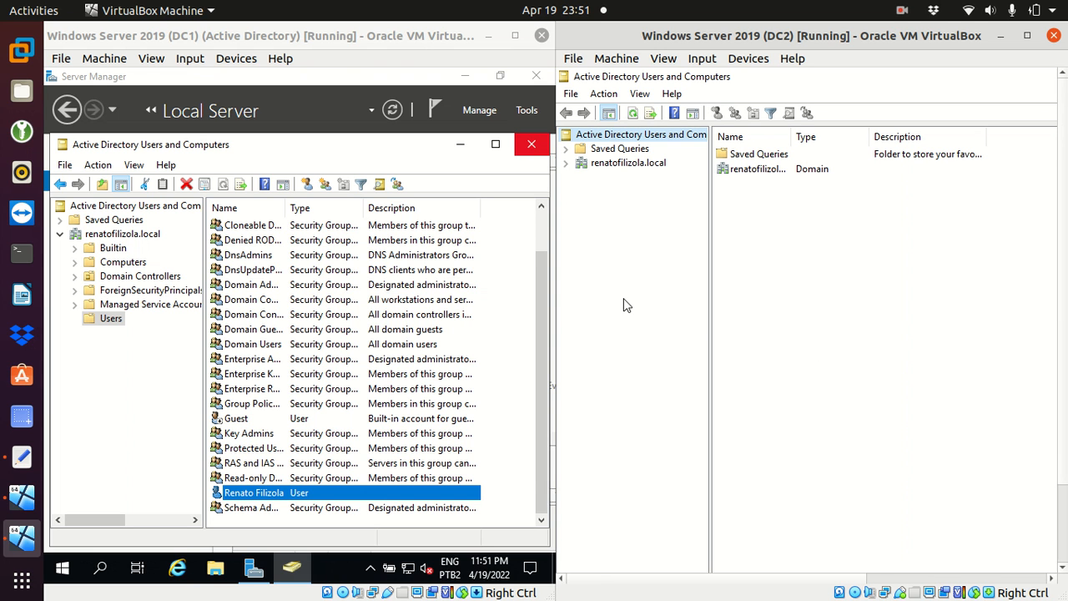
Step: Find the replicated new user in DC2's Users container, then list the Domain Controllers
left_click(565, 163)
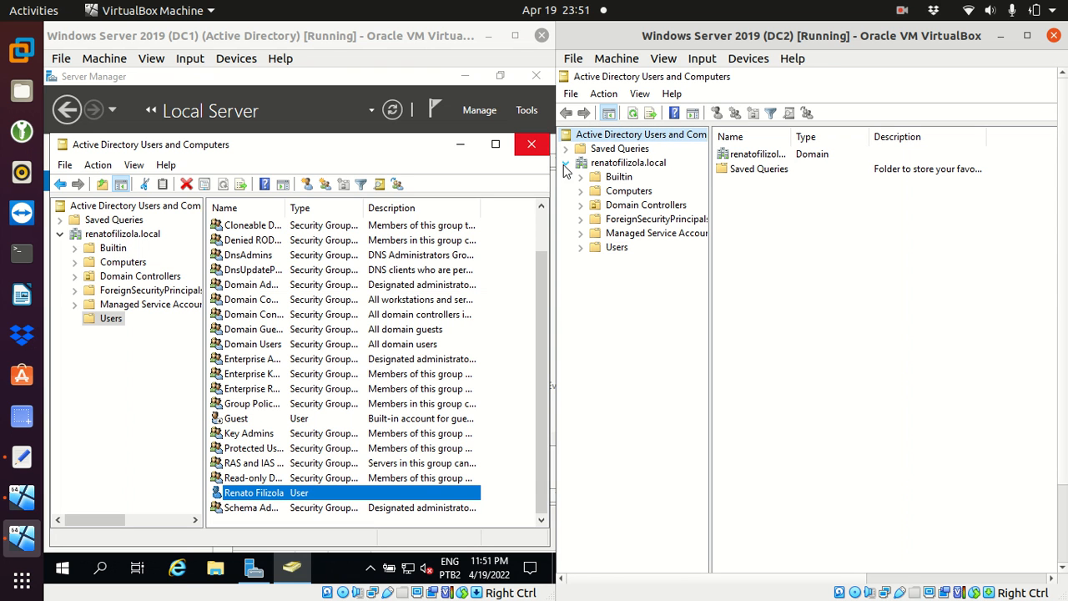
left_click(615, 247)
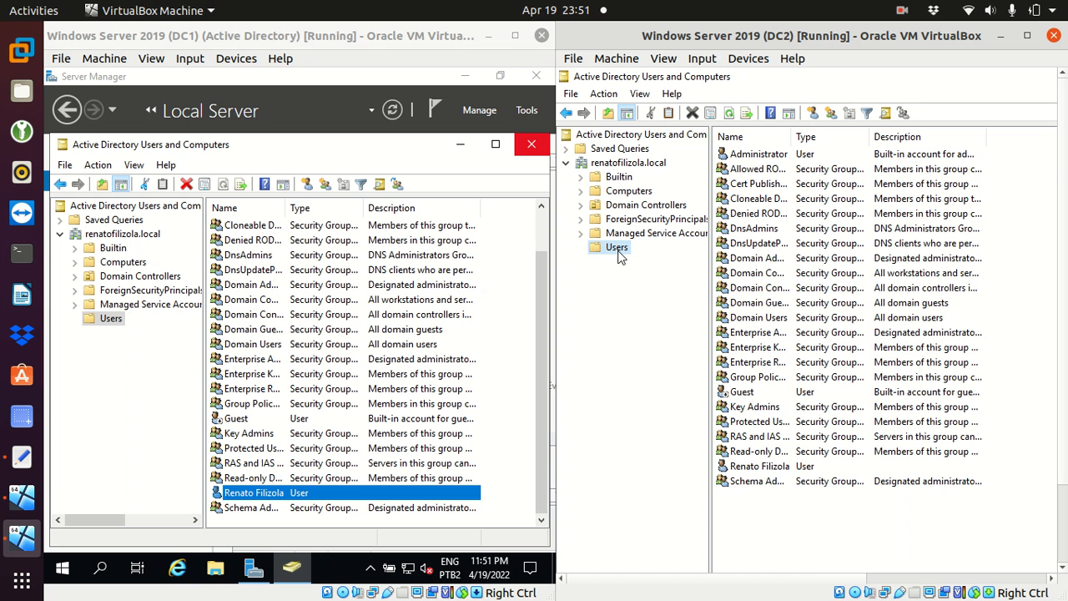
left_click(754, 465)
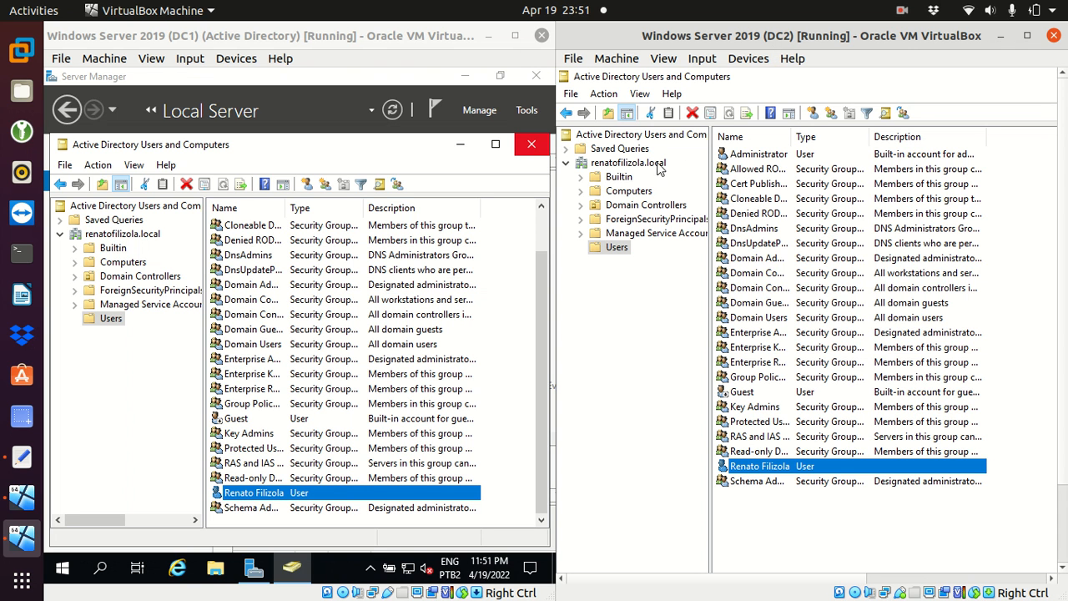
left_click(626, 207)
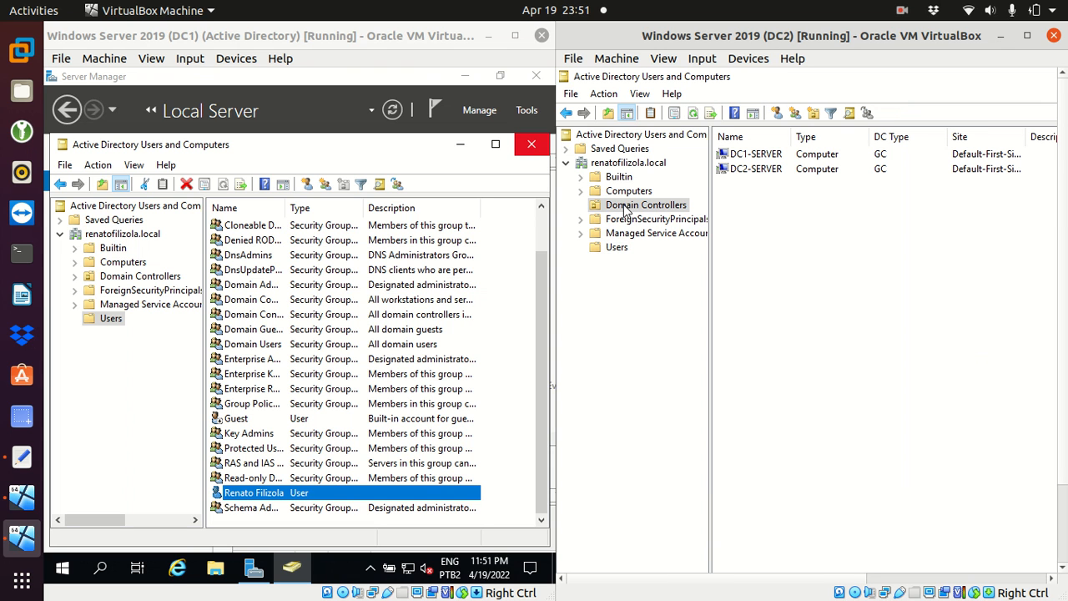
Step: Select DC1-SERVER and DC2-SERVER on DC2, then show the same Domain Controllers list on DC1
left_click(747, 156)
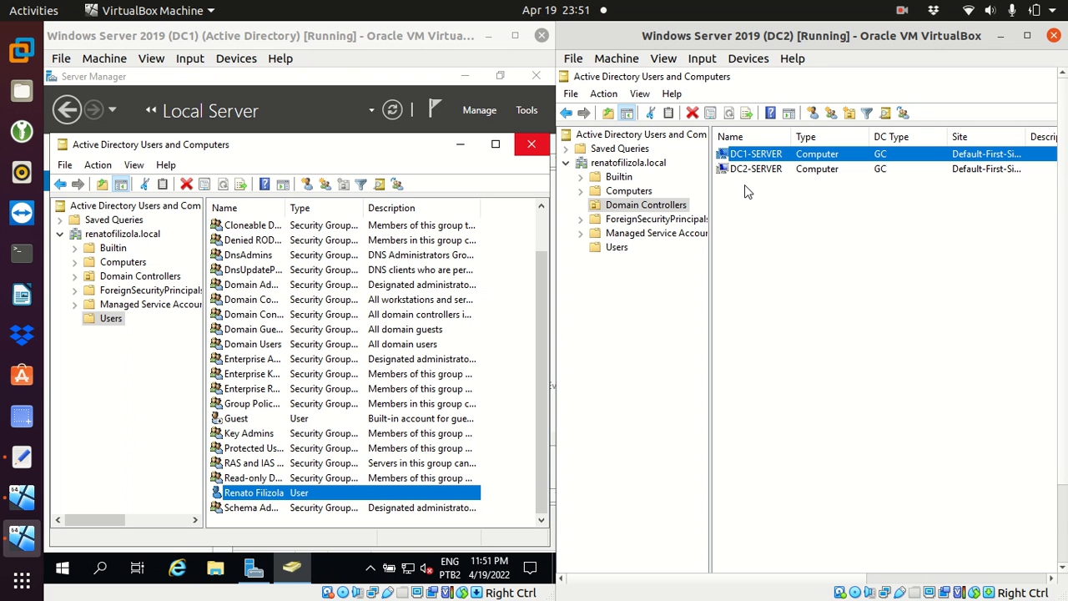
left_click(742, 171)
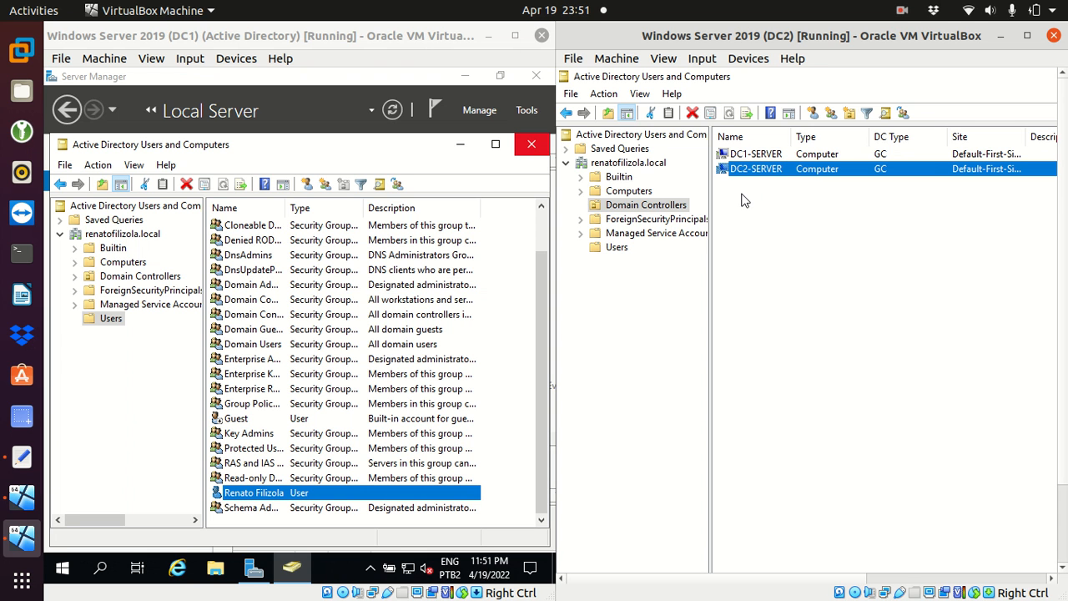
left_click(108, 282)
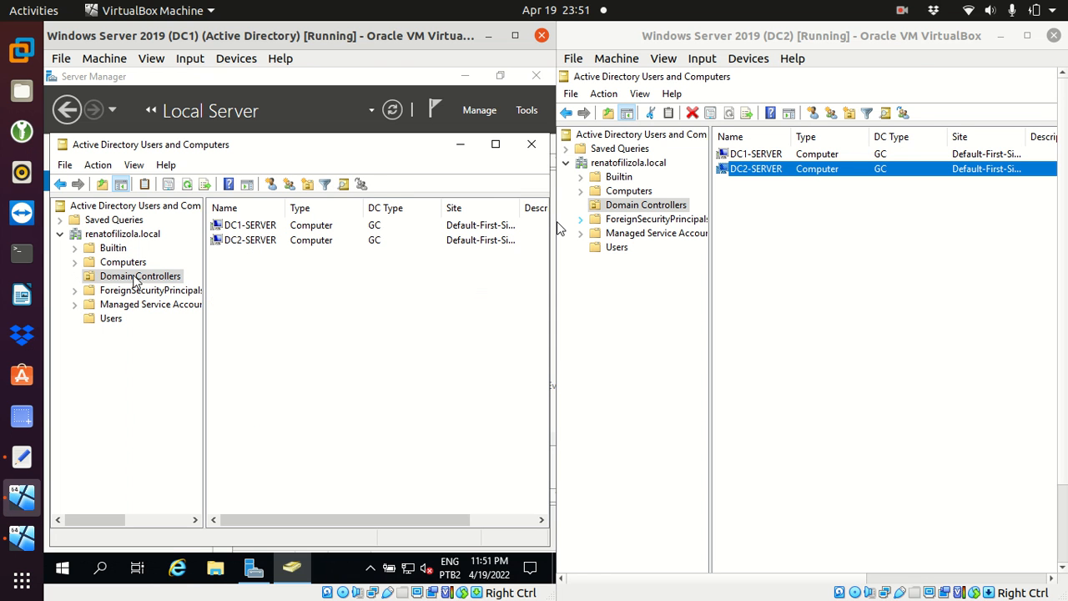
left_click(231, 227)
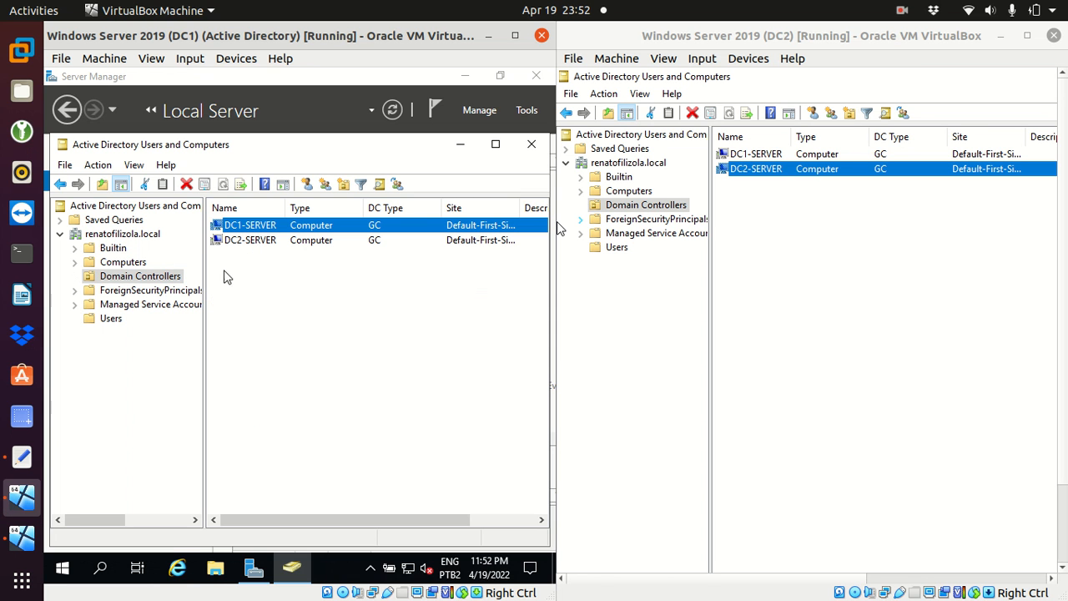
left_click(243, 241)
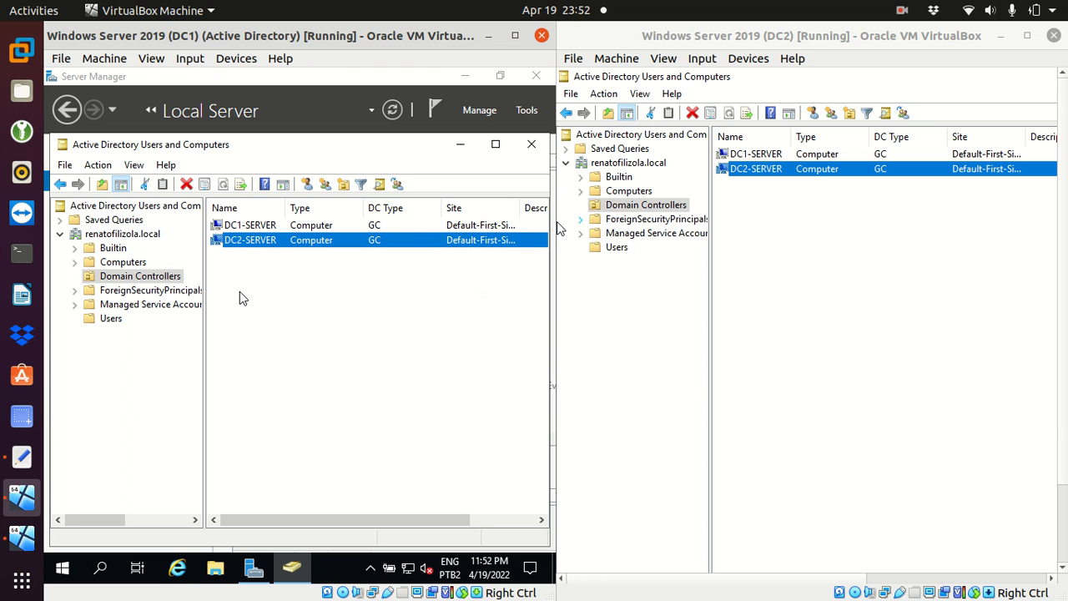